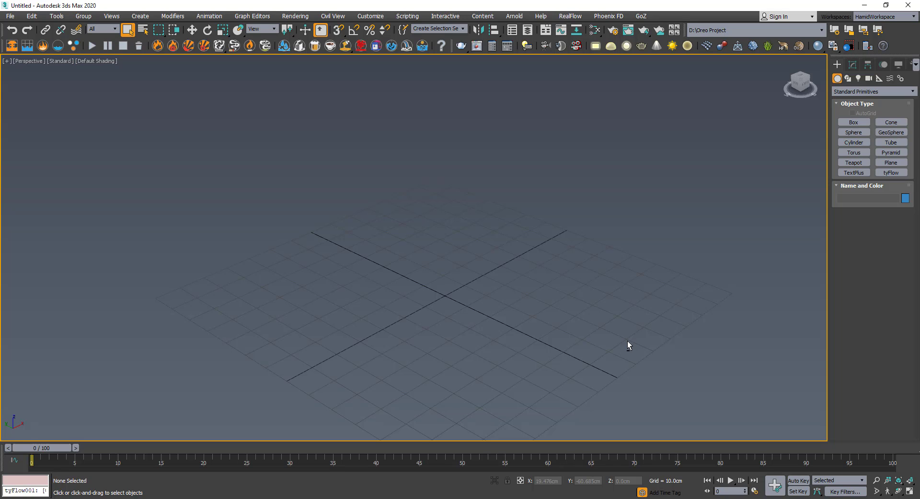
# Create a thin box slab about 143 by 143 cm with a height of about -3.6 cm, covering the home grid
pyautogui.keyDown('alt'); pyautogui.moveTo(690, 322); pyautogui.dragTo(719, 307, button='middle'); pyautogui.keyUp('alt')
pyautogui.click(855, 132)
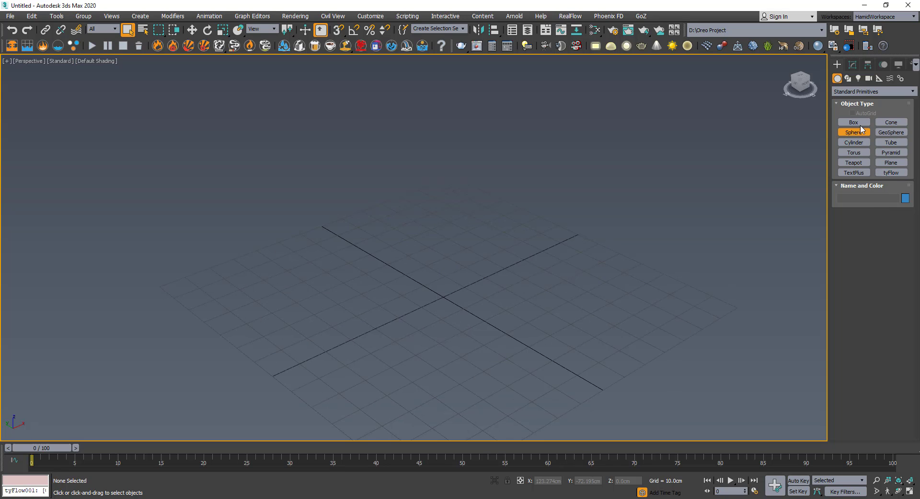
pyautogui.click(855, 122)
pyautogui.moveTo(743, 307); pyautogui.dragTo(146, 286)
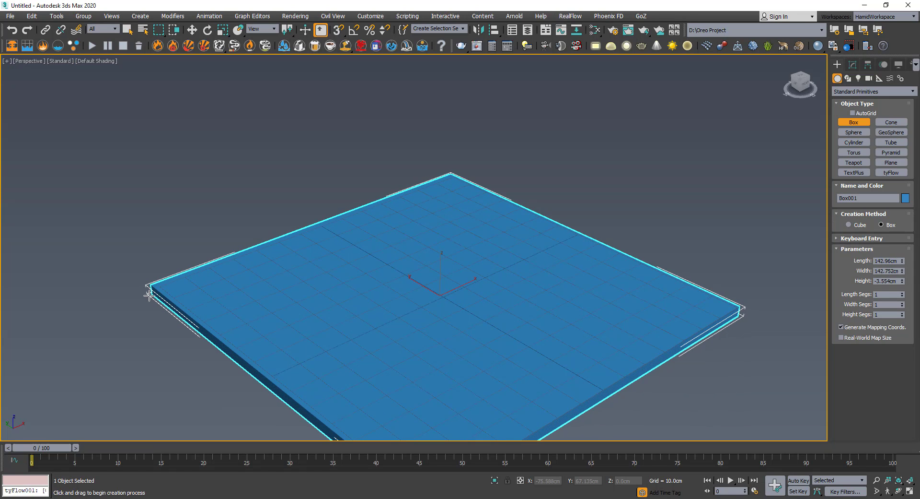
pyautogui.rightClick(149, 295)
# Create a sphere with a radius of about 6.3 cm near the middle of the slab
pyautogui.keyDown('alt'); pyautogui.moveTo(635, 217); pyautogui.dragTo(628, 197, button='middle'); pyautogui.keyUp('alt')
pyautogui.click(857, 132)
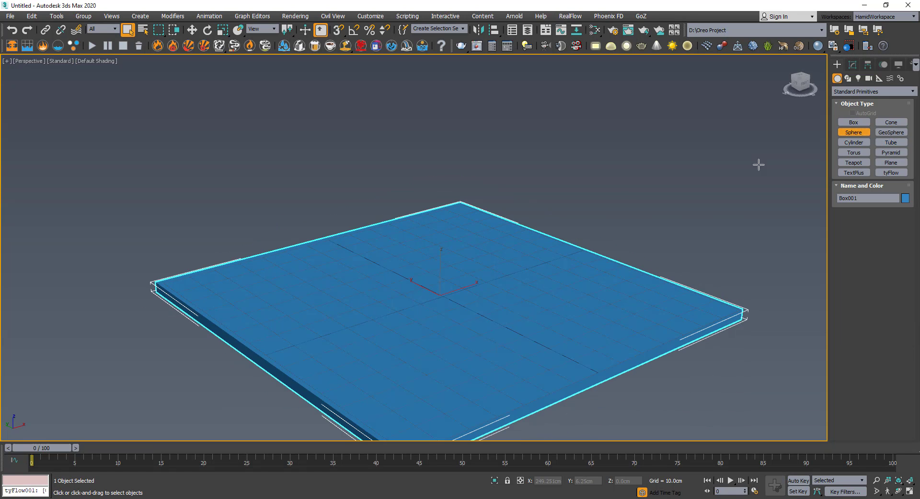
pyautogui.moveTo(473, 288); pyautogui.dragTo(487, 291)
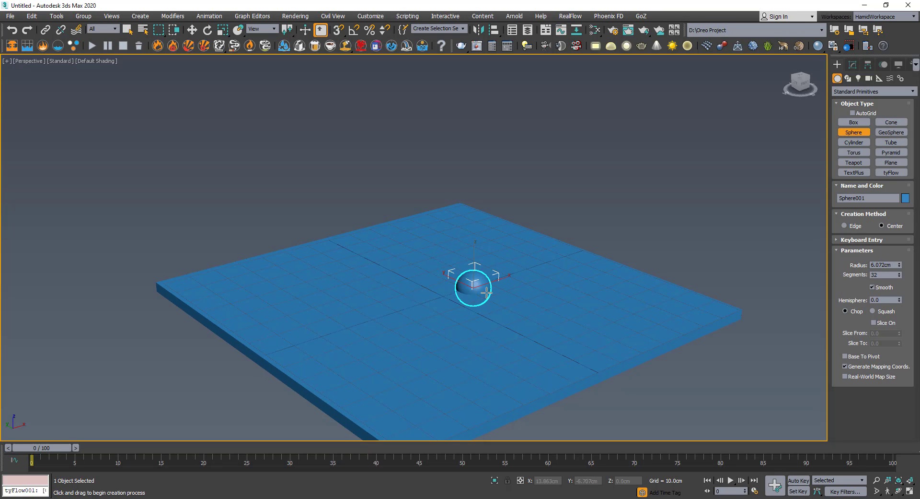
# Move the sphere above the slab to about Z 70.7 cm and shift it along X to about 8.5 cm
pyautogui.press('w')
pyautogui.keyDown('alt'); pyautogui.moveTo(486, 291); pyautogui.dragTo(458, 269, button='middle'); pyautogui.keyUp('alt')
pyautogui.moveTo(475, 262); pyautogui.dragTo(465, 58)
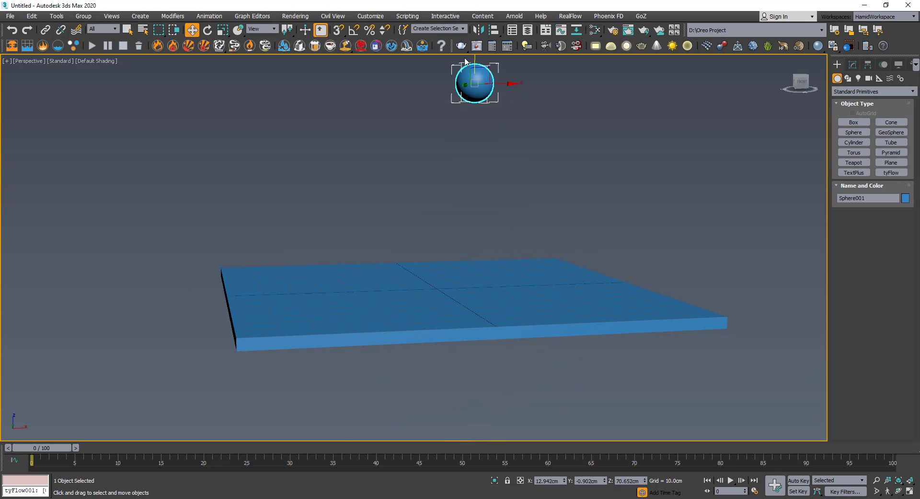
pyautogui.keyDown('alt'); pyautogui.moveTo(465, 60); pyautogui.dragTo(463, 204, button='middle'); pyautogui.keyUp('alt')
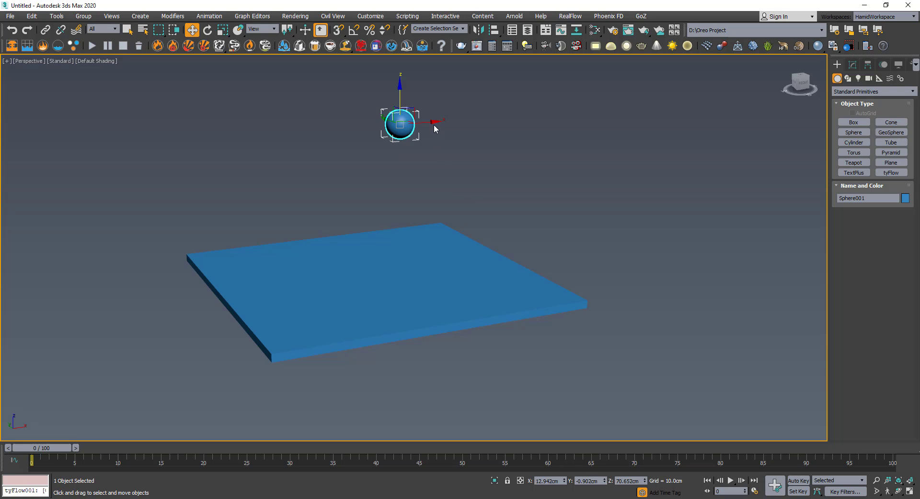
pyautogui.moveTo(433, 122); pyautogui.dragTo(422, 122)
# Create a tyFlow object on the ground beside the slab and open its flow editor
pyautogui.moveTo(481, 180); pyautogui.dragTo(429, 162, button='middle')
pyautogui.click(887, 171)
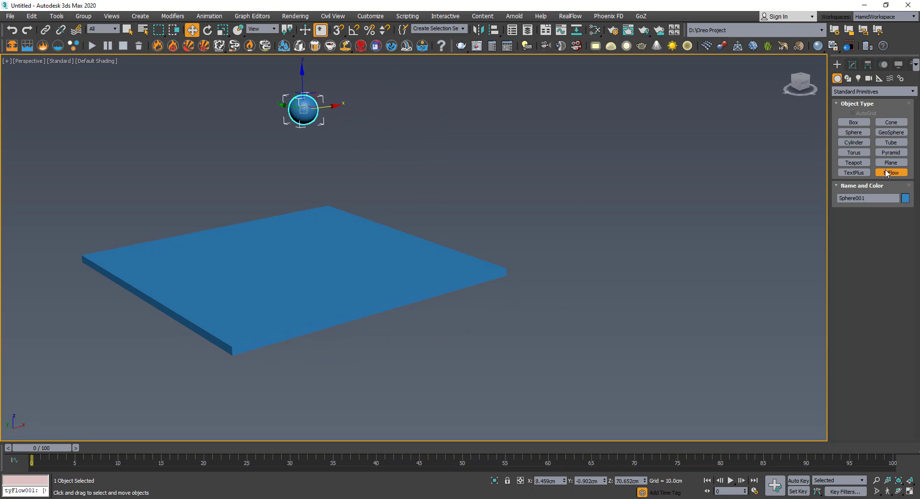
pyautogui.moveTo(569, 267); pyautogui.dragTo(589, 271)
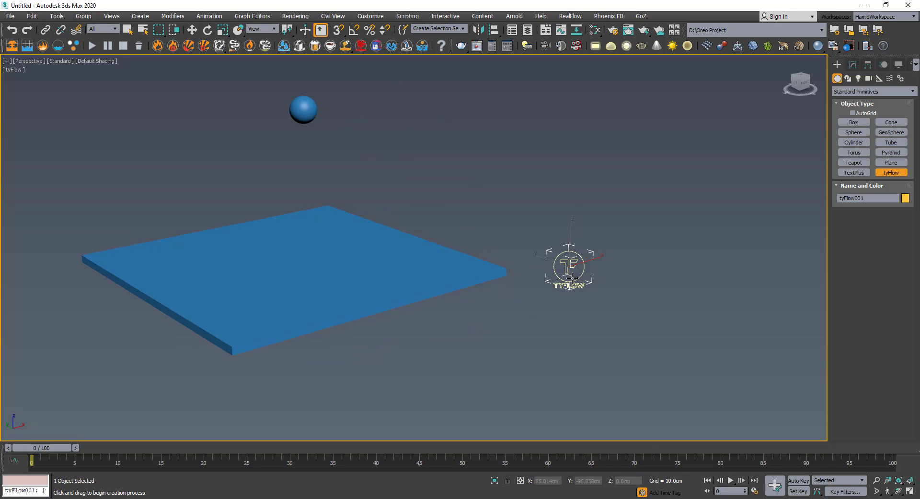
pyautogui.click(854, 64)
pyautogui.click(866, 214)
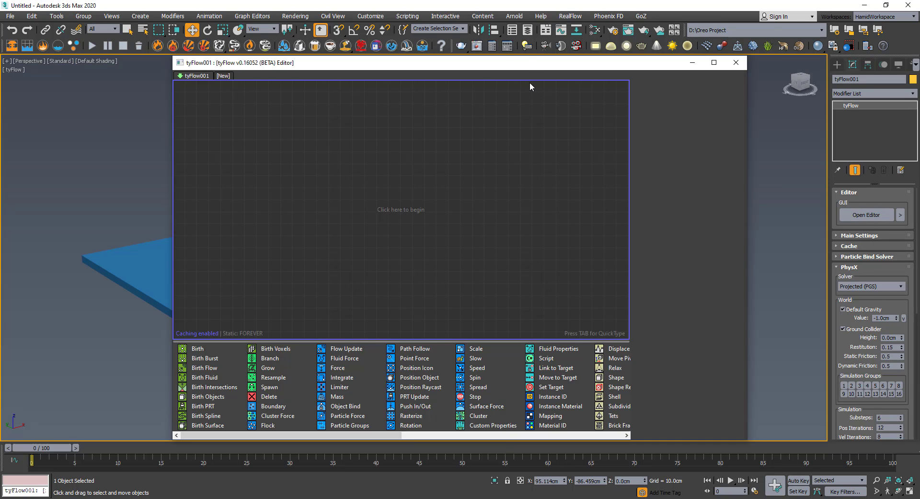
# Reposition and narrow the flow editor window so the slab and sphere show beside it, keeping the tyFlow object selected
pyautogui.moveTo(449, 64); pyautogui.dragTo(272, 10)
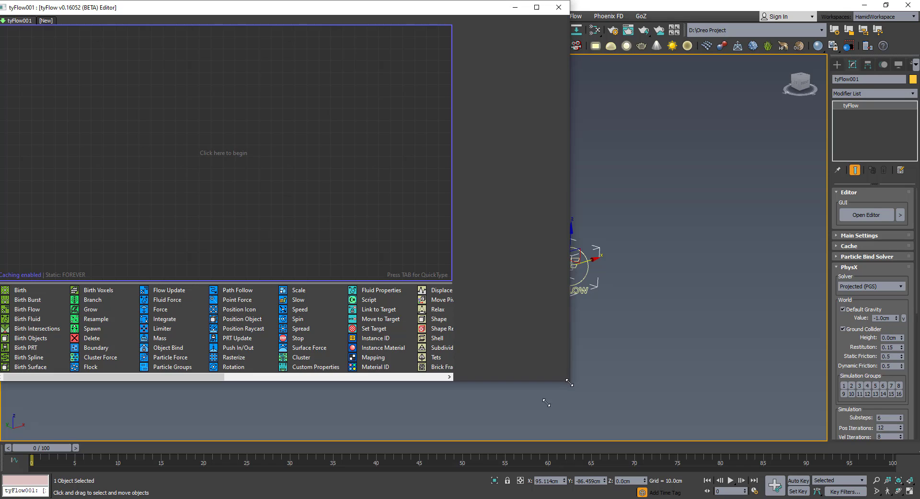
pyautogui.moveTo(570, 383); pyautogui.dragTo(443, 438)
pyautogui.moveTo(549, 406); pyautogui.dragTo(729, 324, button='middle')
pyautogui.click(698, 321)
pyautogui.click(799, 288)
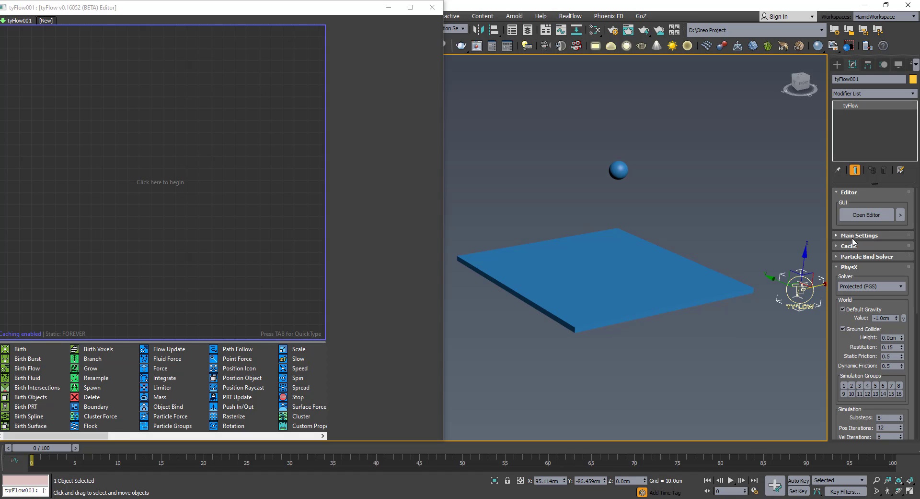
# Collapse all of the tyFlow object's parameter rollouts and shift the flow editor window fully onto the screen
pyautogui.click(860, 193)
pyautogui.click(858, 235)
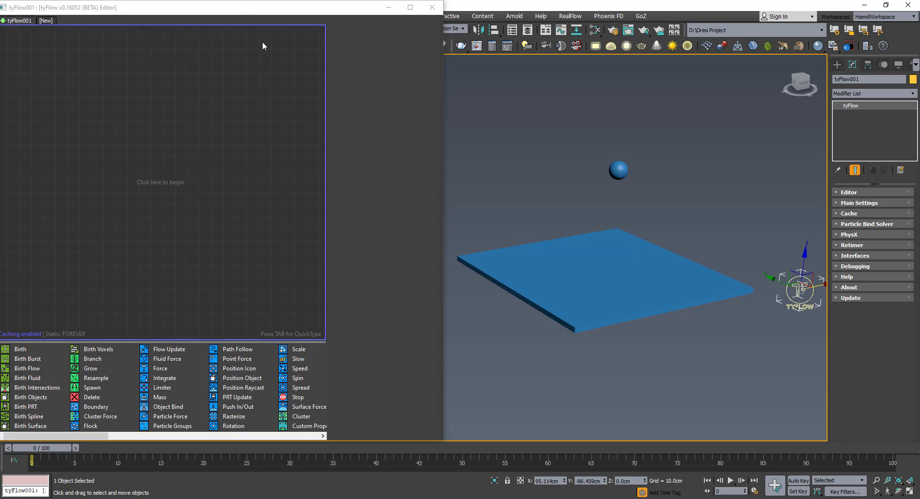
pyautogui.moveTo(231, 13); pyautogui.dragTo(236, 14)
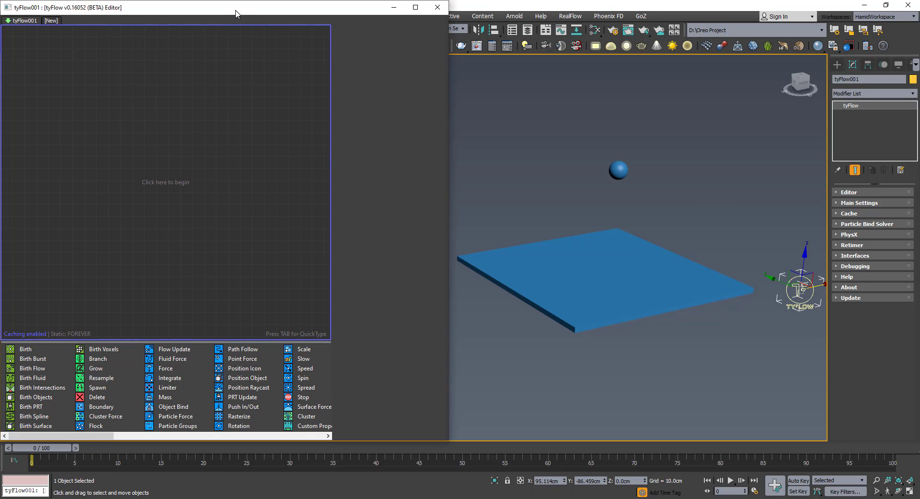
# Review the tyFlow object's PhysX and Particle Bind Solver settings
pyautogui.click(848, 234)
pyautogui.scroll(3, 847, 228)
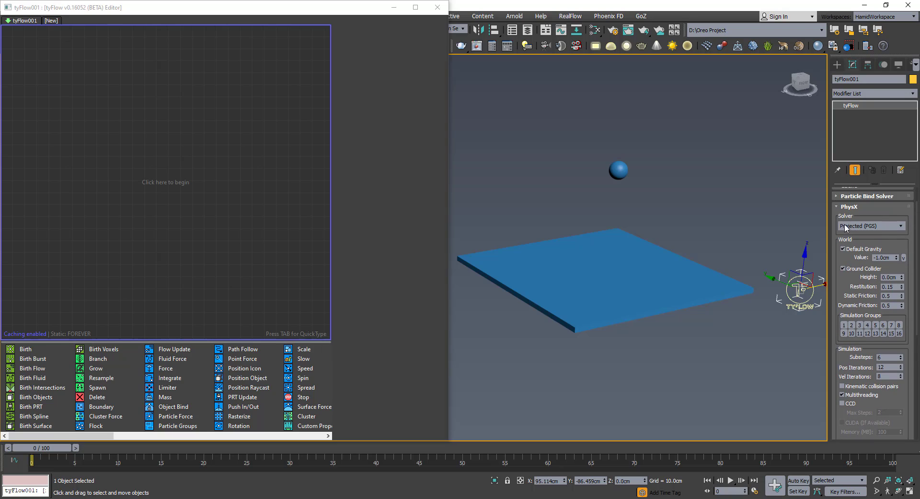
pyautogui.click(843, 207)
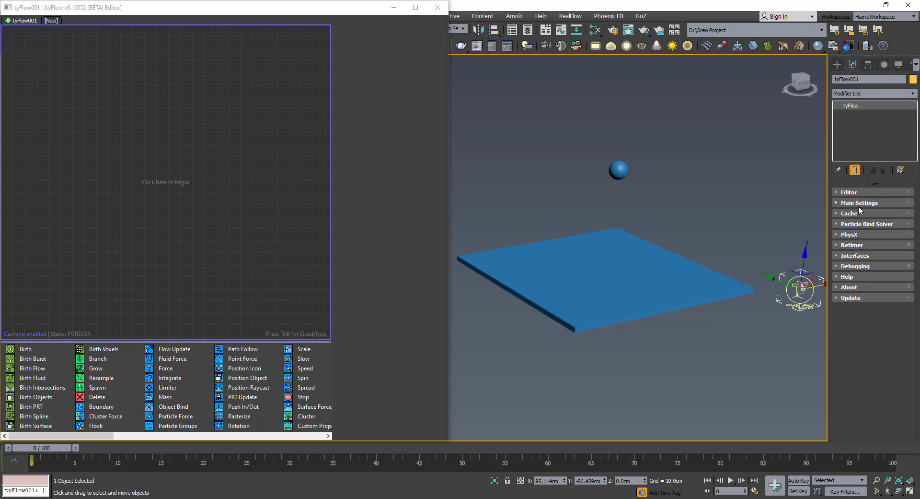
pyautogui.click(850, 234)
pyautogui.scroll(-4, 844, 235)
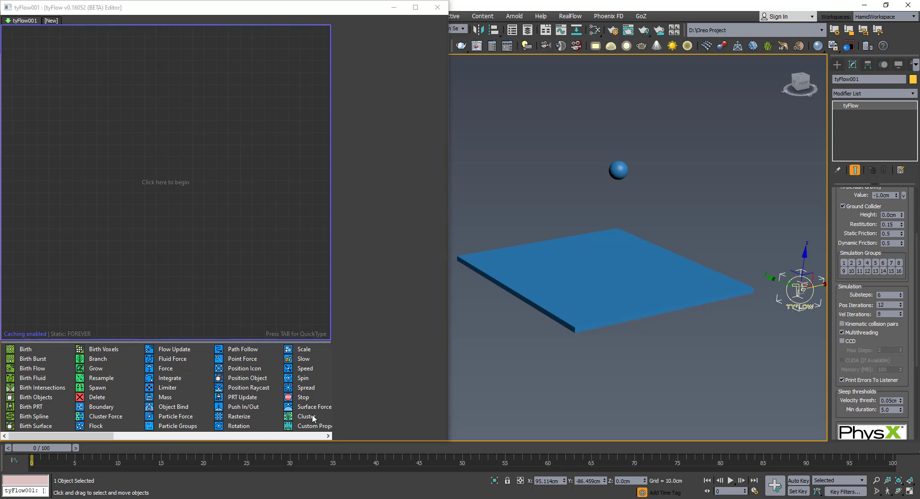
pyautogui.scroll(3, 849, 242)
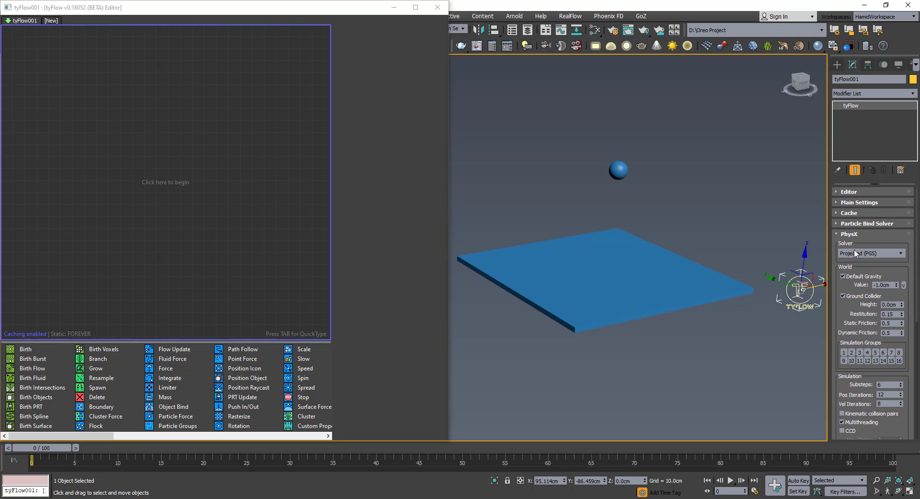
pyautogui.click(849, 234)
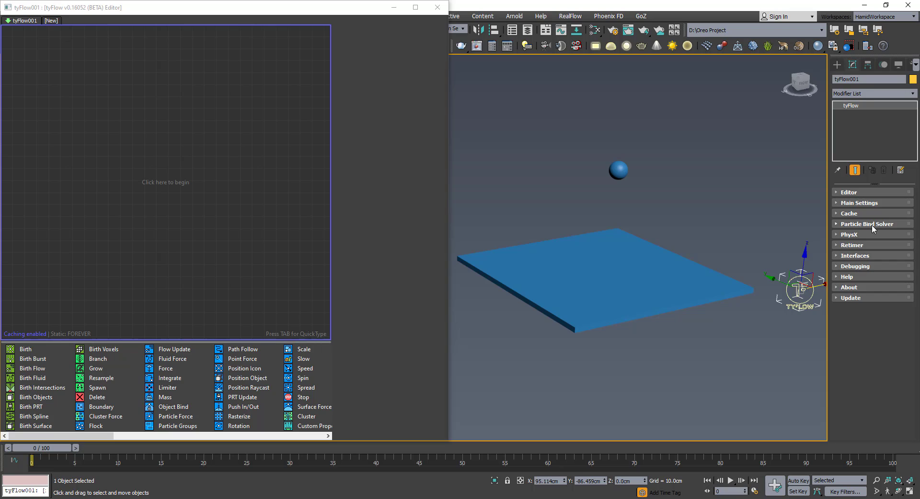
pyautogui.click(868, 224)
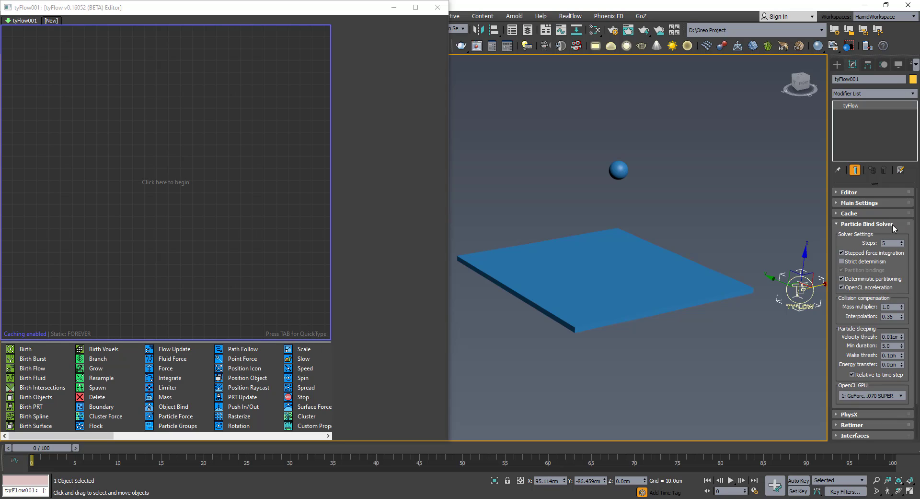
pyautogui.click(891, 225)
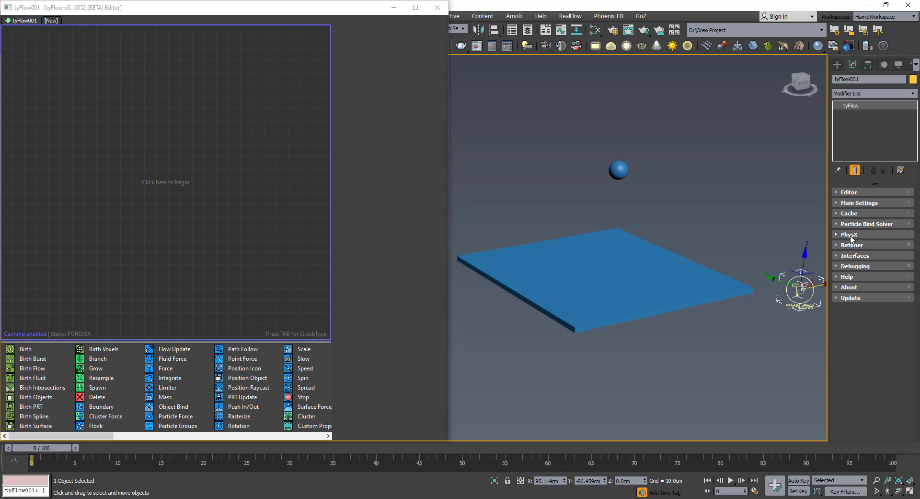
# Examine the PhysX world and simulation settings, especially the substeps in relation to the timeline frames
pyautogui.click(857, 235)
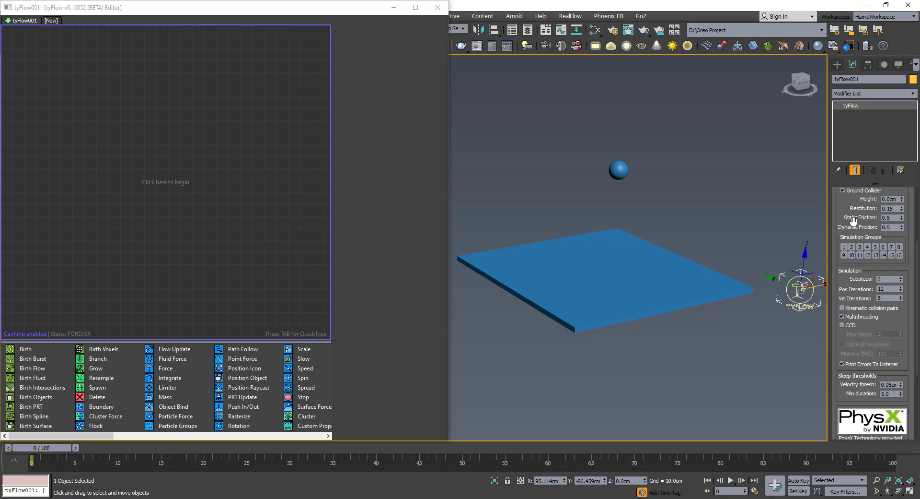
pyautogui.scroll(-5, 853, 225)
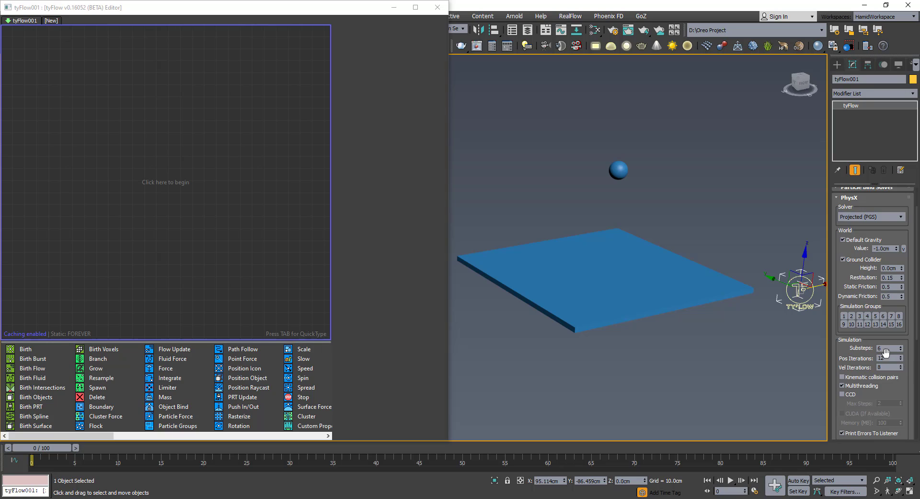
pyautogui.moveTo(887, 349); pyautogui.dragTo(739, 372)
pyautogui.moveTo(851, 356); pyautogui.dragTo(850, 349)
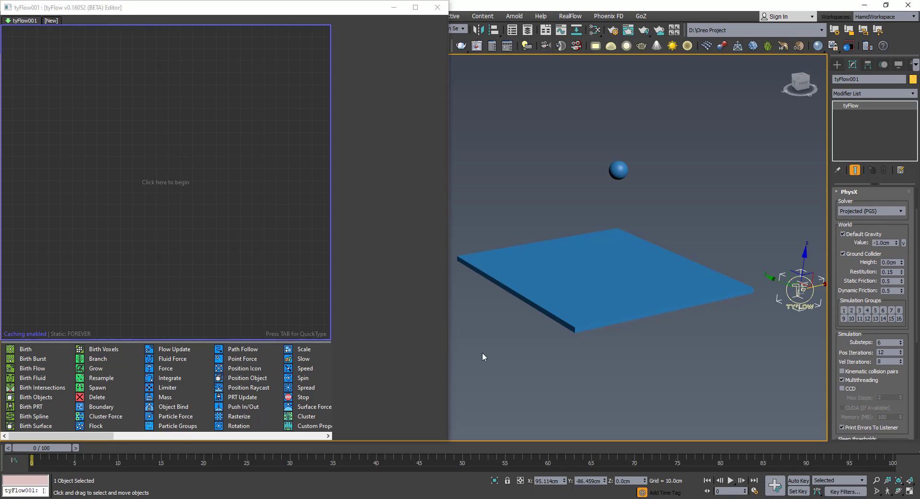
pyautogui.moveTo(51, 451); pyautogui.dragTo(57, 450)
pyautogui.moveTo(56, 449); pyautogui.dragTo(39, 448)
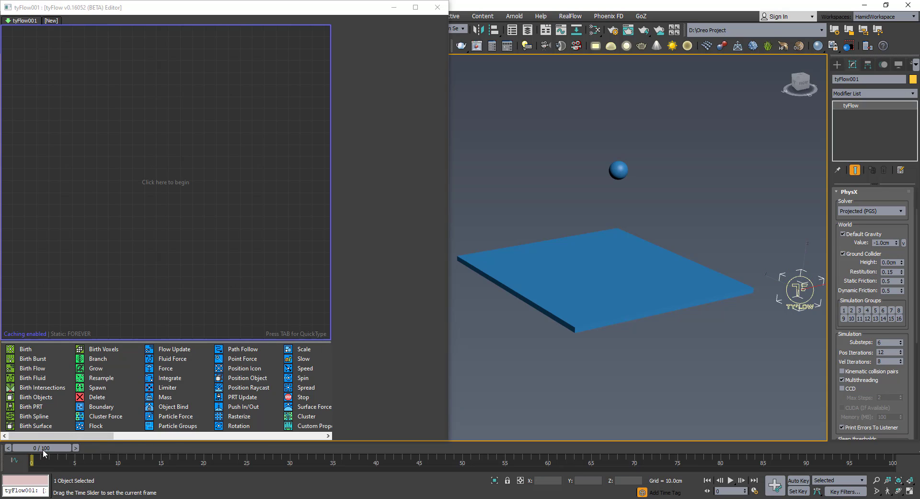
pyautogui.moveTo(885, 343); pyautogui.dragTo(728, 348)
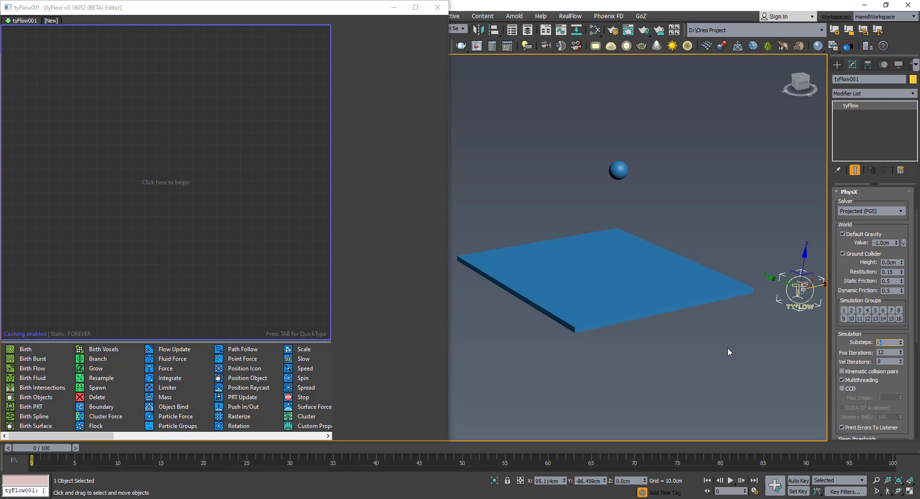
pyautogui.click(62, 448)
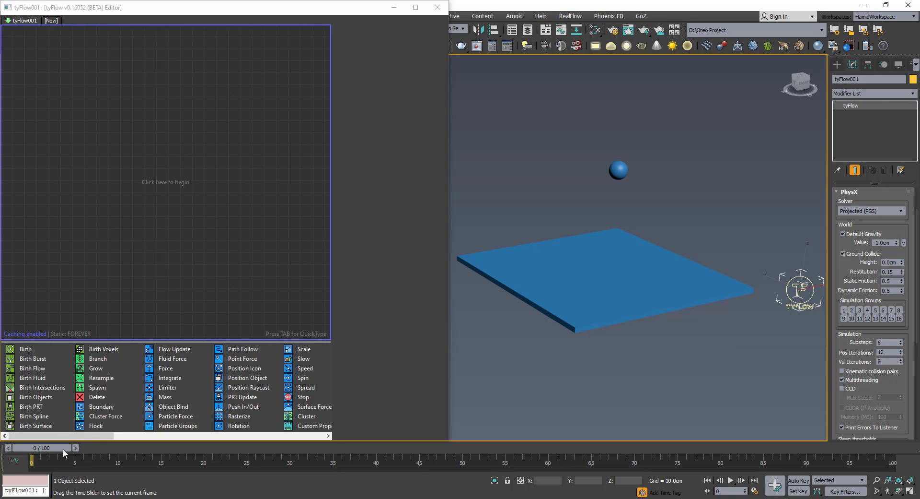
pyautogui.click(53, 448)
pyautogui.keyDown('alt'); pyautogui.moveTo(597, 344); pyautogui.dragTo(606, 363, button='middle'); pyautogui.keyUp('alt')
pyautogui.moveTo(857, 198); pyautogui.dragTo(857, 250)
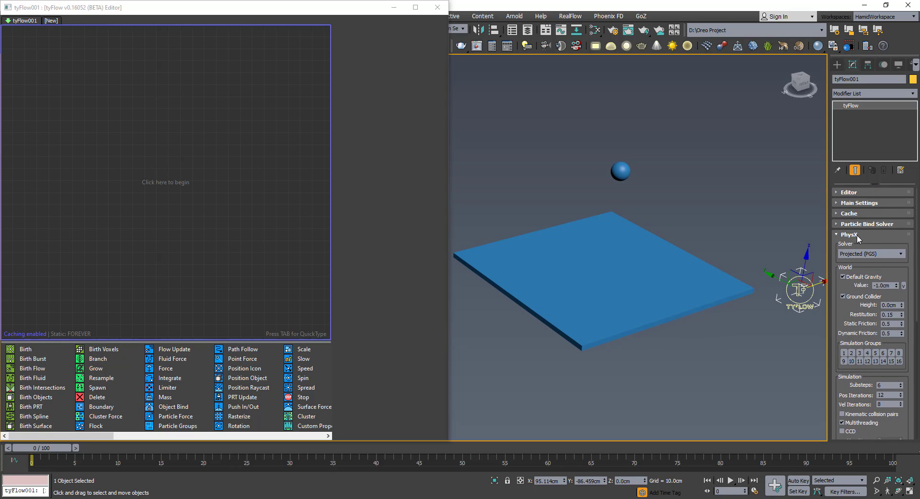
pyautogui.click(857, 234)
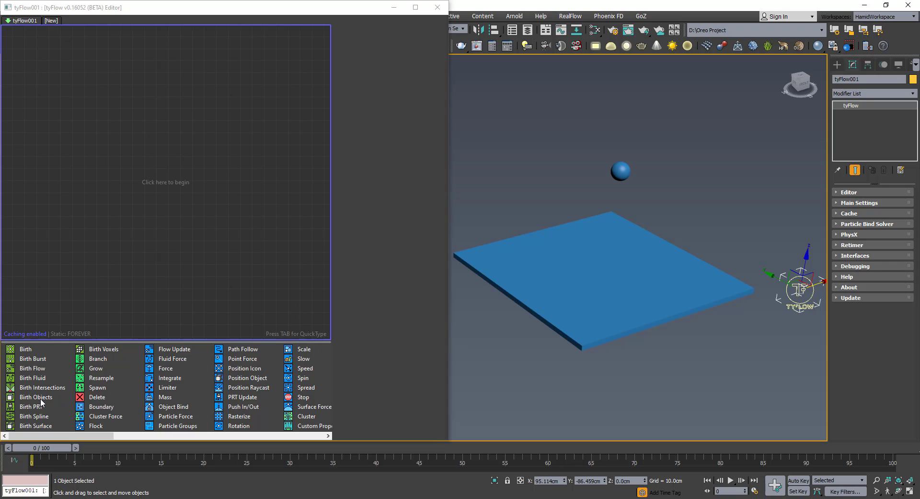
# Add a Birth Objects operator as a new event in the flow and pick the sphere as its object
pyautogui.moveTo(42, 403); pyautogui.dragTo(82, 106)
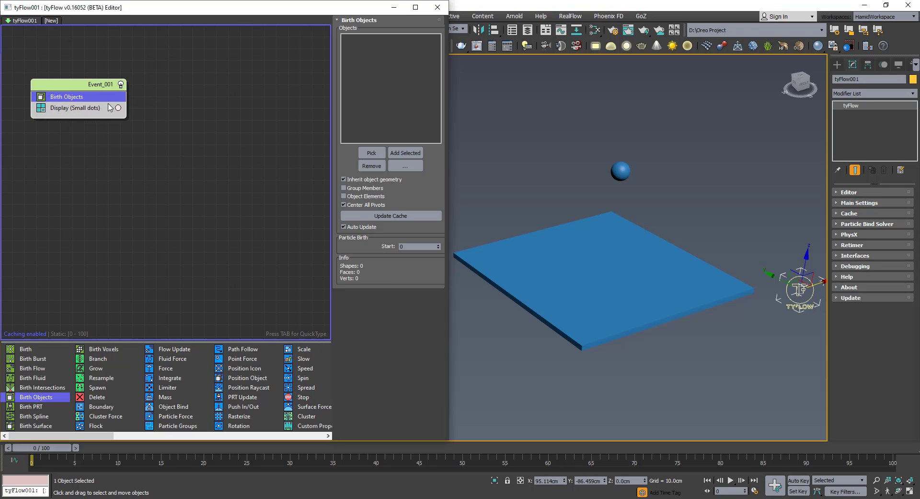
pyautogui.click(619, 167)
pyautogui.scroll(2, 648, 171)
pyautogui.moveTo(647, 170); pyautogui.dragTo(676, 164, button='middle')
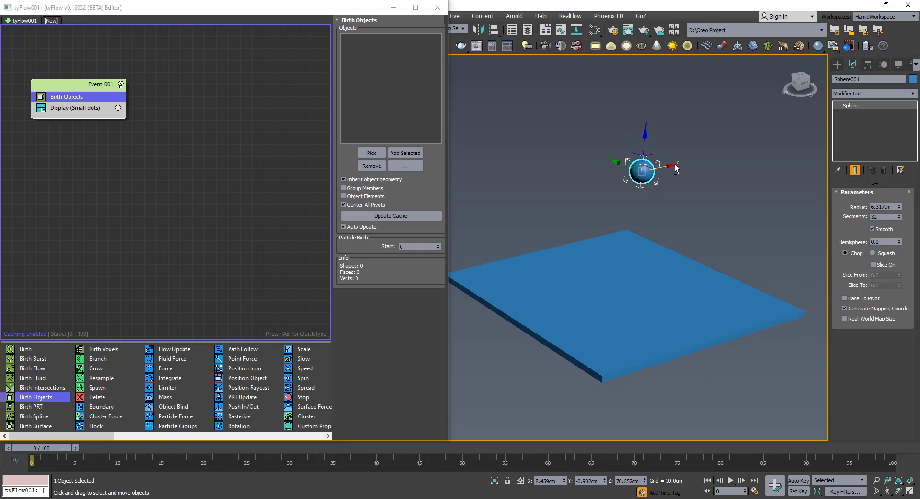
pyautogui.click(373, 154)
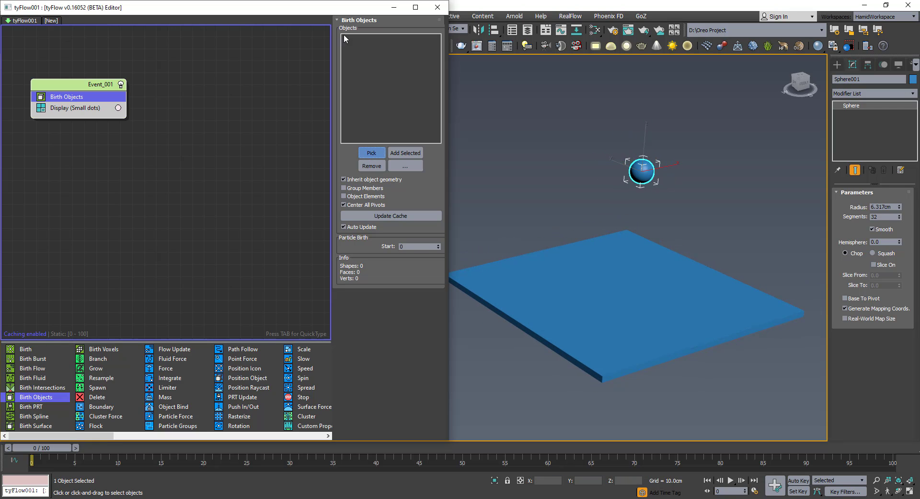
pyautogui.click(643, 169)
pyautogui.click(707, 203)
# Switch the viewport to wireframe and examine the inside of the sphere up close for its birth particle
pyautogui.moveTo(676, 211); pyautogui.dragTo(697, 271, button='middle')
pyautogui.scroll(3, 691, 254)
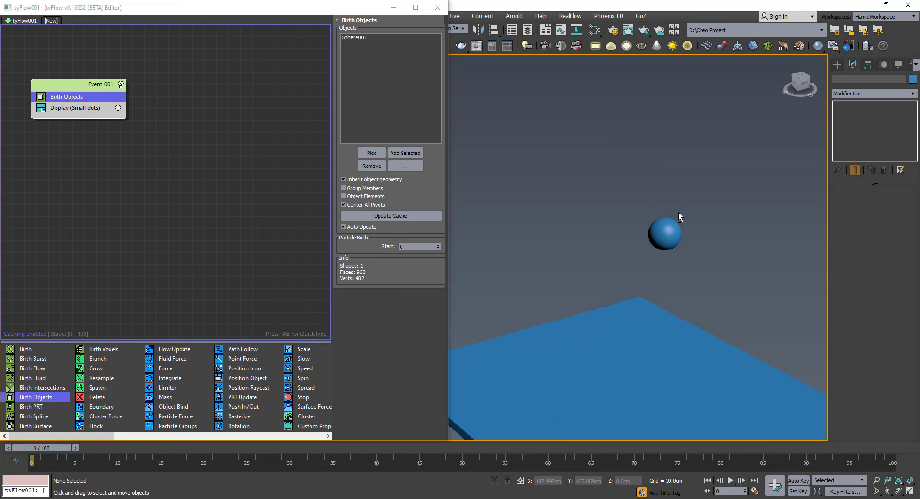
pyautogui.click(675, 240)
pyautogui.press('F3')
pyautogui.scroll(8, 686, 250)
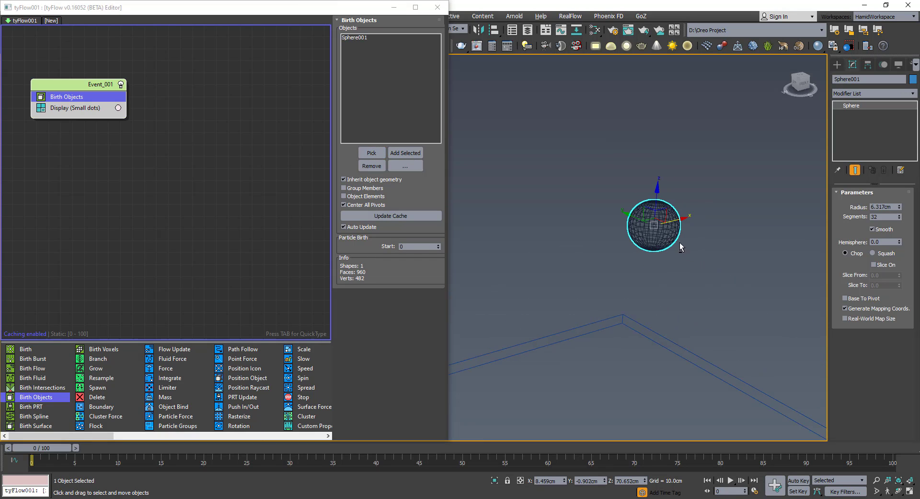
pyautogui.keyDown('alt'); pyautogui.moveTo(664, 229); pyautogui.dragTo(676, 237, button='middle'); pyautogui.keyUp('alt')
pyautogui.click(772, 307)
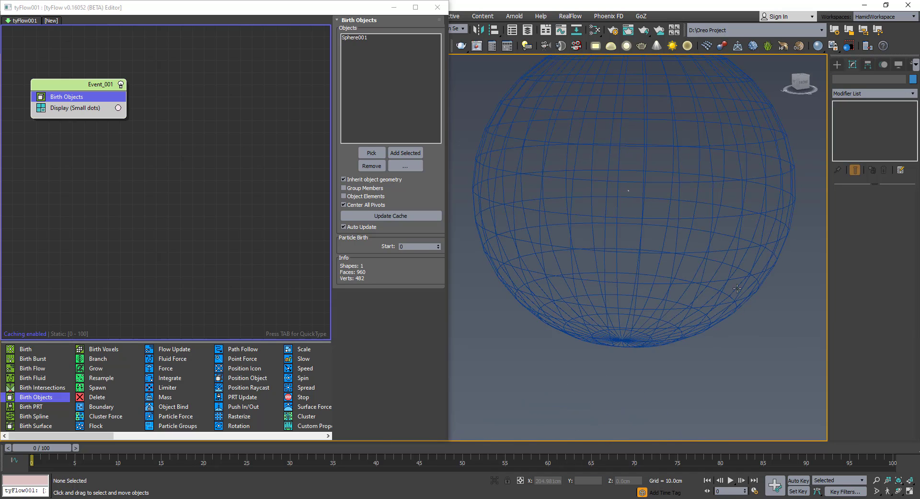
pyautogui.keyDown('alt'); pyautogui.moveTo(698, 268); pyautogui.dragTo(683, 264, button='middle'); pyautogui.keyUp('alt')
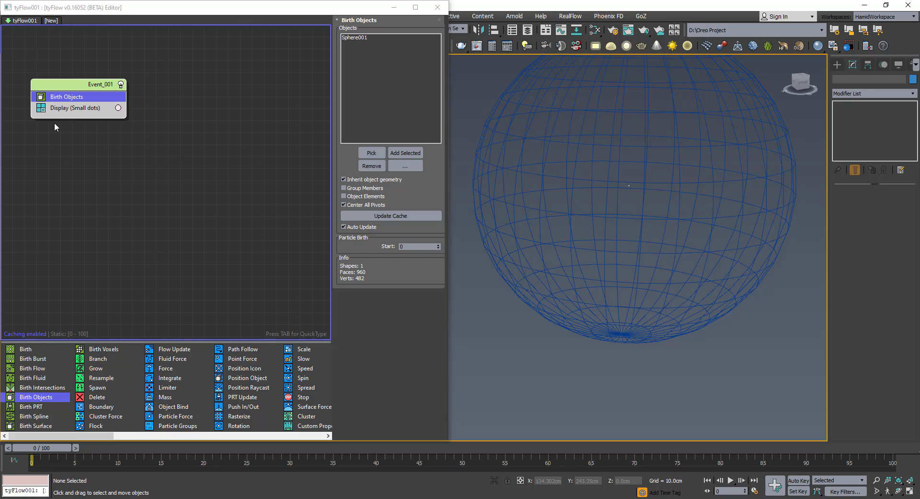
# Hide the original sphere in the viewport, leaving its birth particle and the slab in view
pyautogui.scroll(-10, 693, 240)
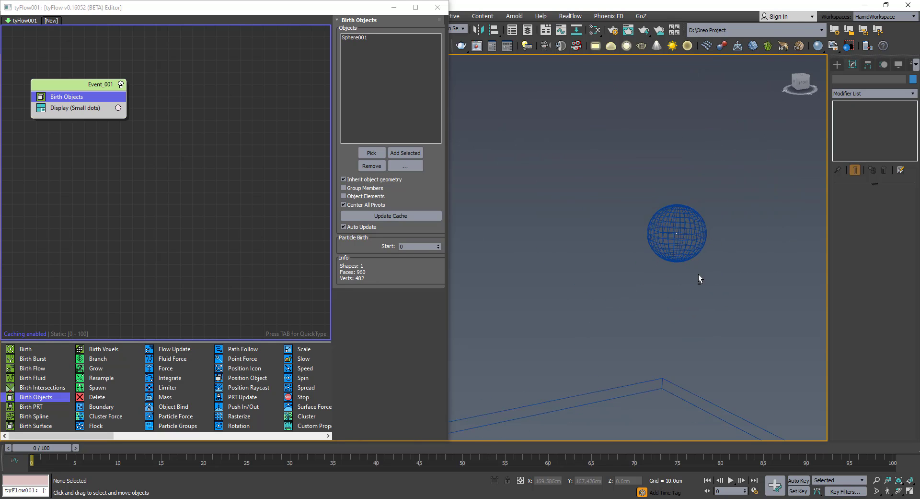
pyautogui.scroll(-3, 698, 275)
pyautogui.click(690, 247)
pyautogui.rightClick(693, 247)
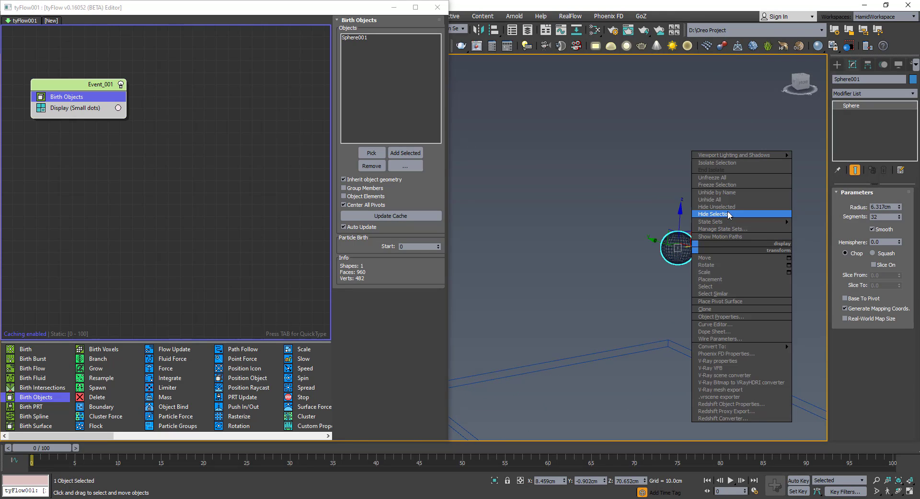
pyautogui.click(728, 214)
pyautogui.scroll(3, 682, 236)
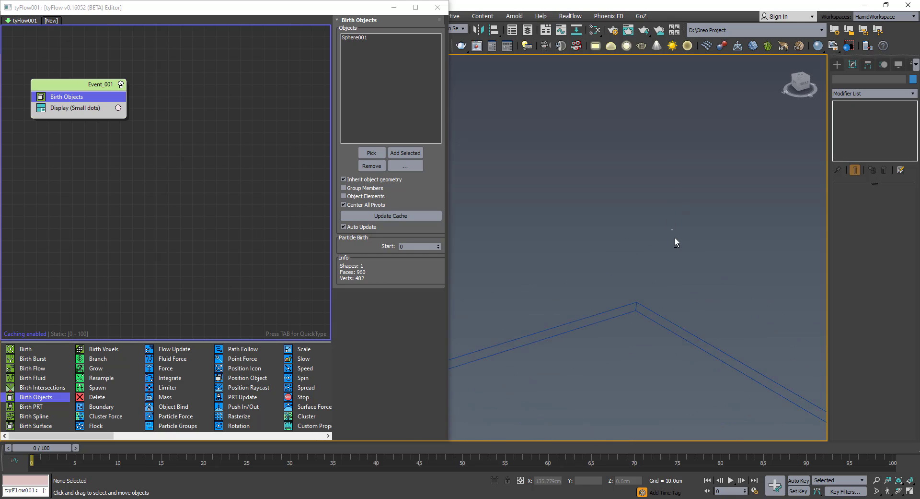
# Set the event's Display operator type to Geometry and return the viewport to shaded mode
pyautogui.click(75, 110)
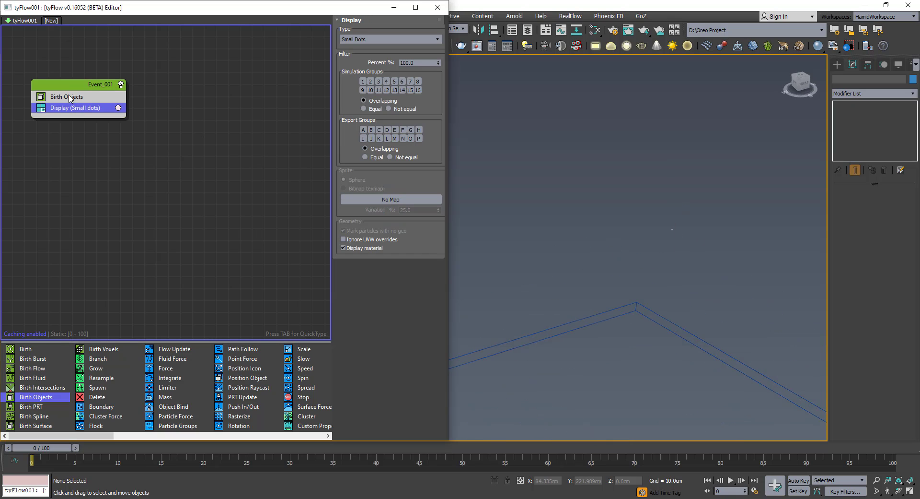
pyautogui.moveTo(63, 88); pyautogui.dragTo(57, 85)
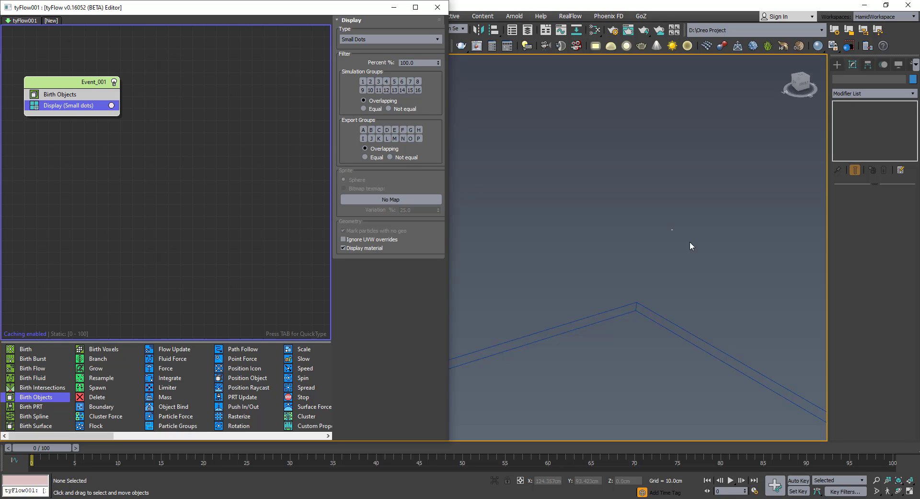
pyautogui.click(367, 39)
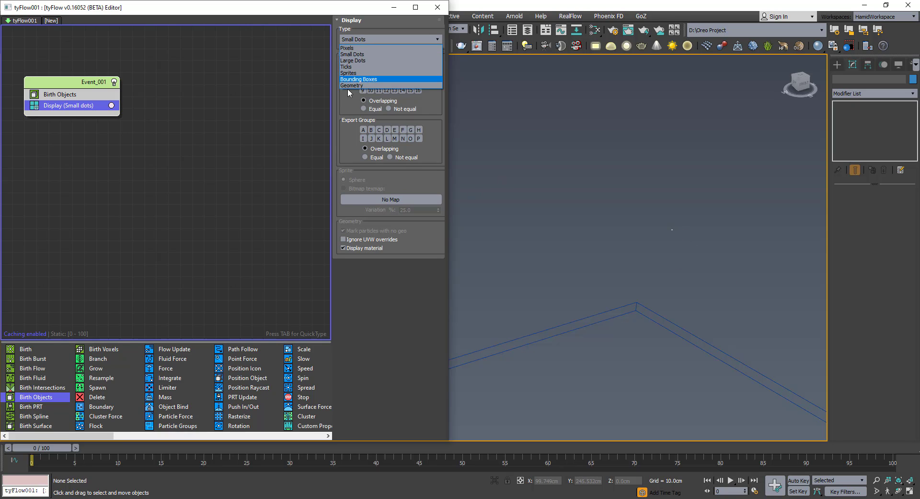
pyautogui.click(353, 84)
pyautogui.scroll(-3, 694, 228)
pyautogui.moveTo(698, 262)
pyautogui.keyDown('alt'); pyautogui.mouseDown(button='middle')
pyautogui.moveTo(700, 245)
pyautogui.moveTo(650, 193)
pyautogui.mouseUp(button='middle'); pyautogui.keyUp('alt')
pyautogui.press('F3')
pyautogui.scroll(5, 673, 227)
pyautogui.scroll(-4, 668, 233)
pyautogui.scroll(-1, 650, 193)
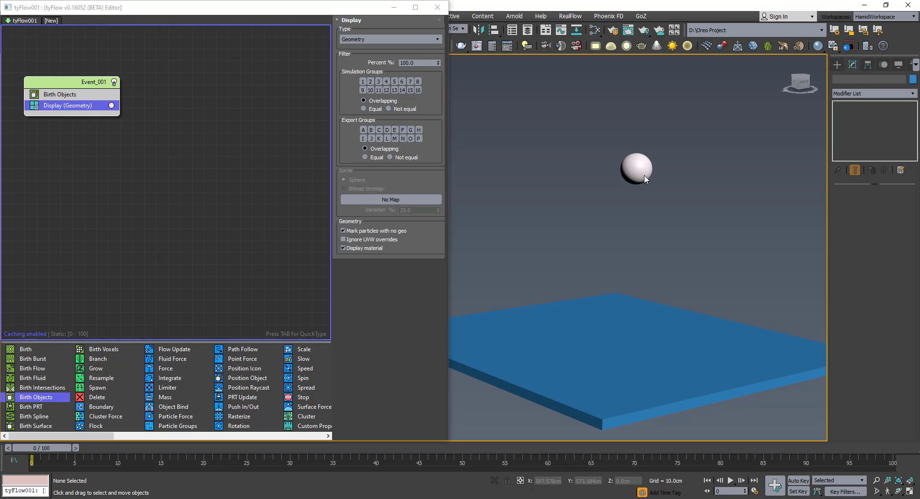
pyautogui.keyDown('alt'); pyautogui.moveTo(662, 205); pyautogui.dragTo(665, 210, button='middle'); pyautogui.keyUp('alt')
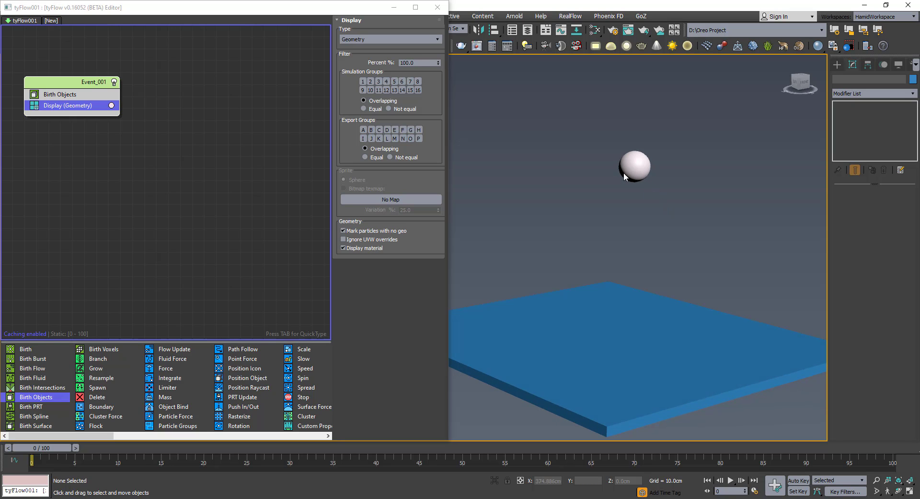
# Change the Display operator's particle colour to cyan with red 0.0, green 0.894 and blue 1.0
pyautogui.click(112, 106)
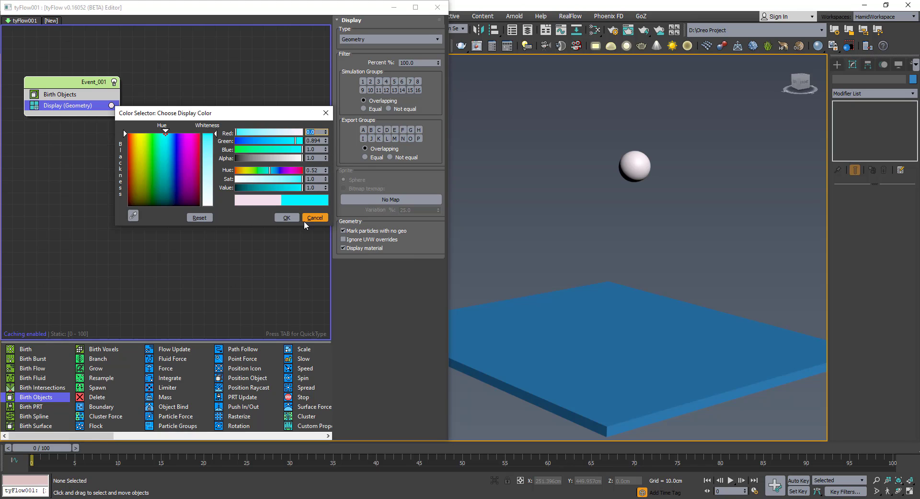
pyautogui.click(287, 217)
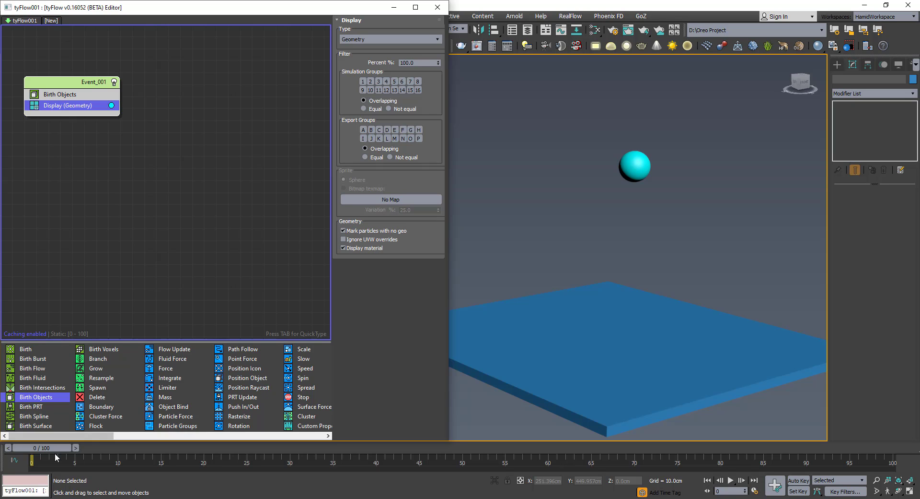
pyautogui.moveTo(55, 450); pyautogui.dragTo(29, 453)
pyautogui.moveTo(56, 87); pyautogui.dragTo(53, 84)
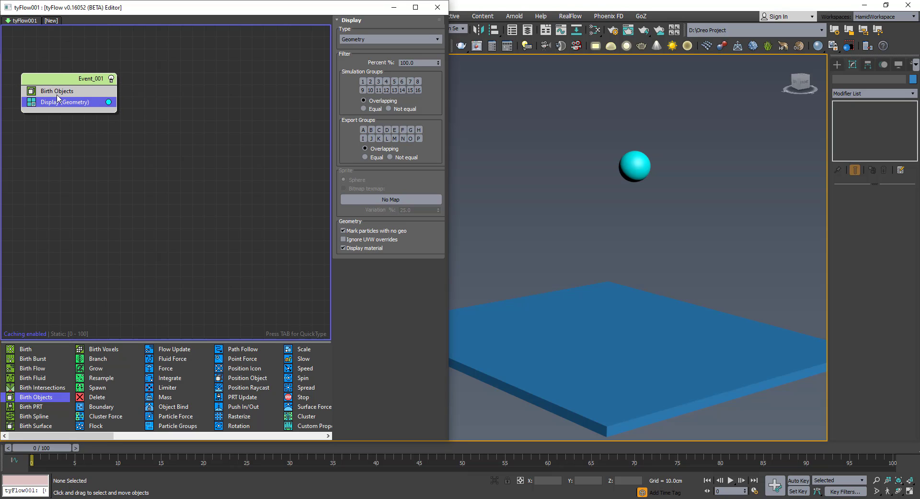
# Select the tyFlow object beside the slab and review its Particle Bind Solver settings
pyautogui.scroll(-3, 725, 289)
pyautogui.moveTo(815, 332); pyautogui.dragTo(713, 304, button='middle')
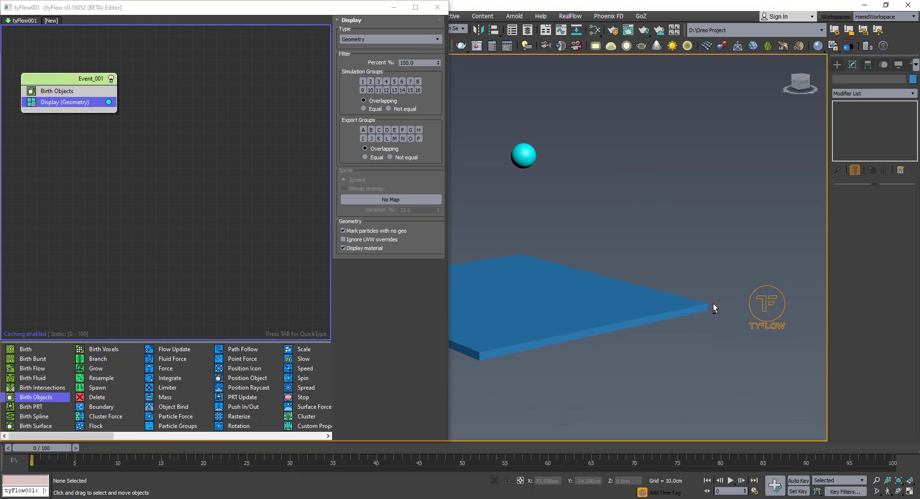
pyautogui.click(780, 307)
pyautogui.moveTo(699, 246); pyautogui.dragTo(732, 260, button='middle')
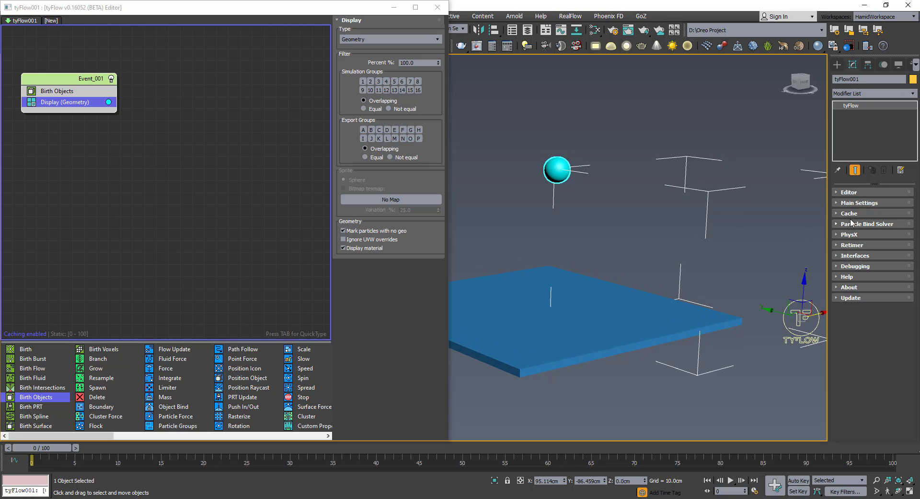
pyautogui.click(852, 224)
pyautogui.scroll(-1, 848, 245)
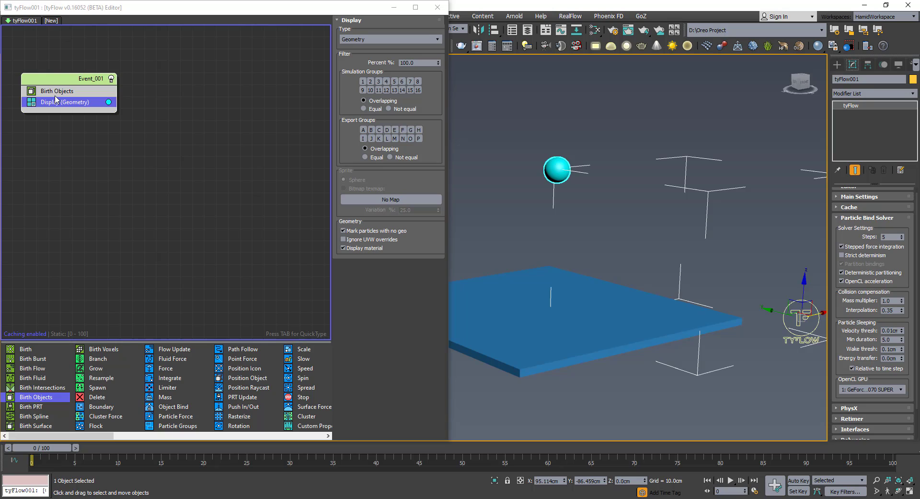
# Add a Force operator above Display in the event with a built-in gravity strength of -0.1 cm, and scrub the timeline to check the fall
pyautogui.moveTo(56, 83); pyautogui.dragTo(56, 81)
pyautogui.press('Tab')
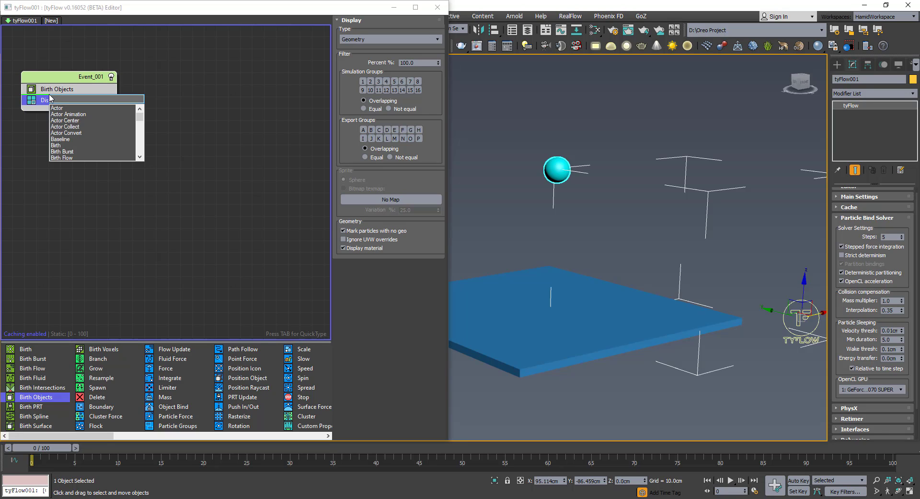
pyautogui.write('force')
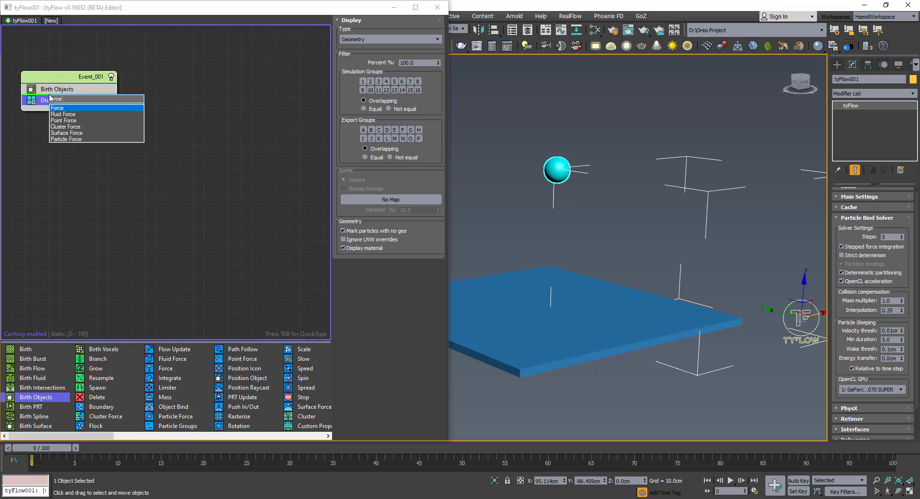
pyautogui.press('Return')
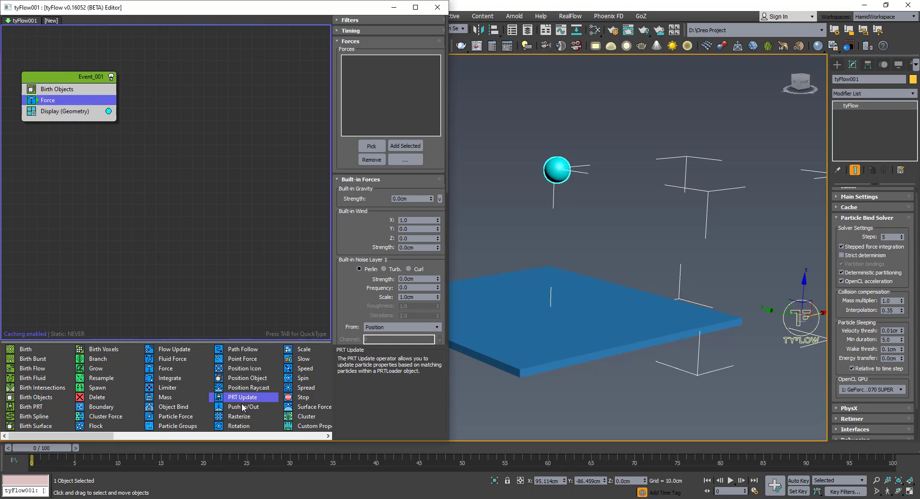
pyautogui.scroll(-4, 245, 394)
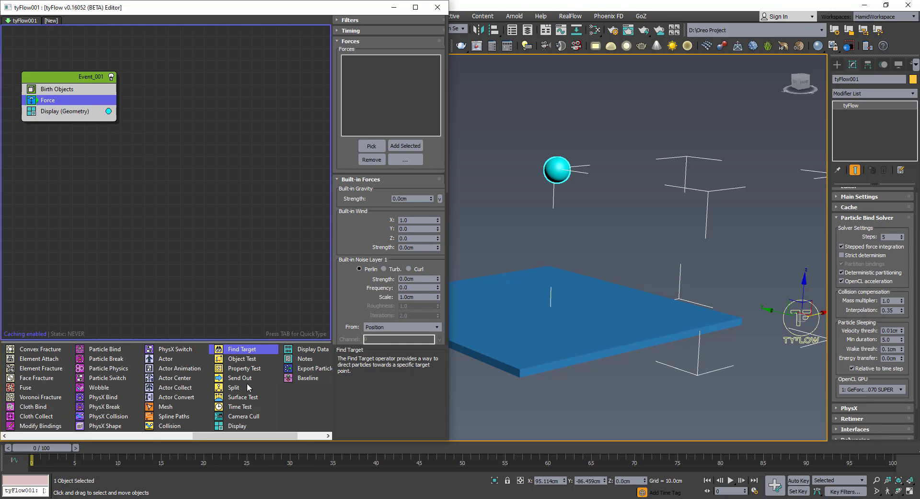
pyautogui.scroll(3, 246, 383)
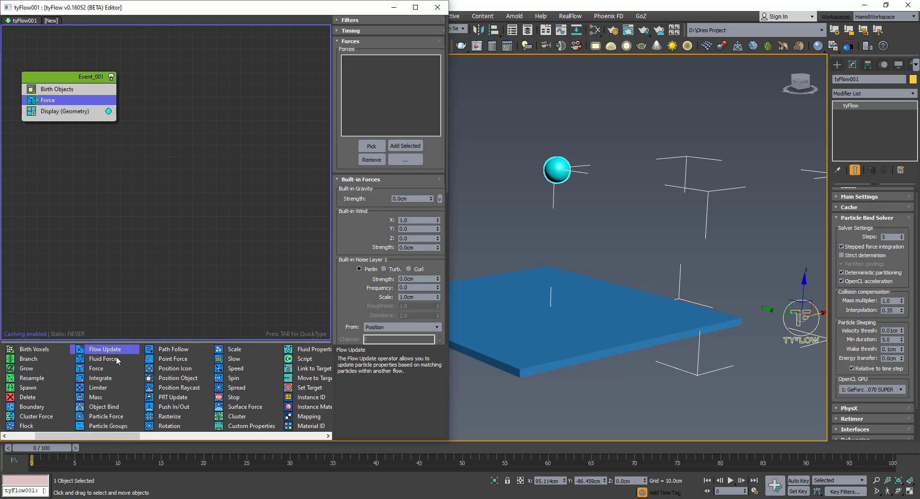
pyautogui.click(431, 200)
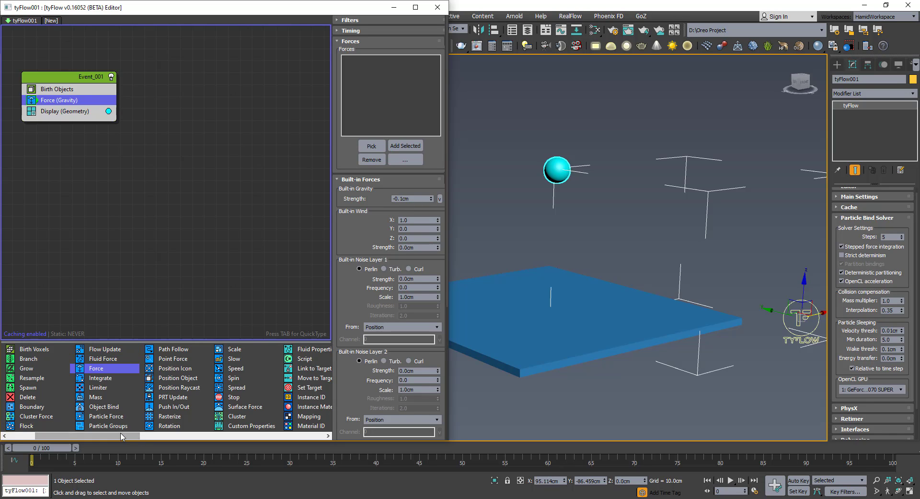
pyautogui.moveTo(63, 448); pyautogui.dragTo(19, 446)
# Add a Collision operator below the Force operator and pick the box slab Box001 as its collider
pyautogui.moveTo(52, 87); pyautogui.dragTo(69, 83)
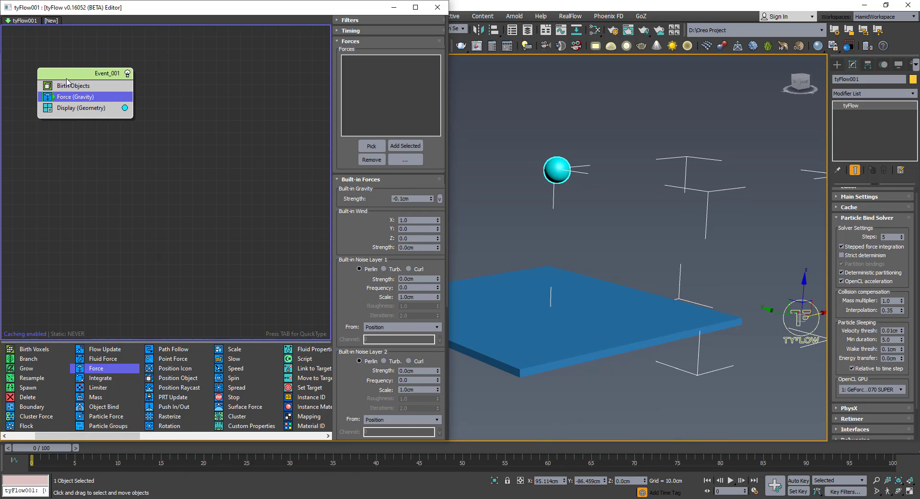
pyautogui.press('Tab')
pyautogui.write('coo')
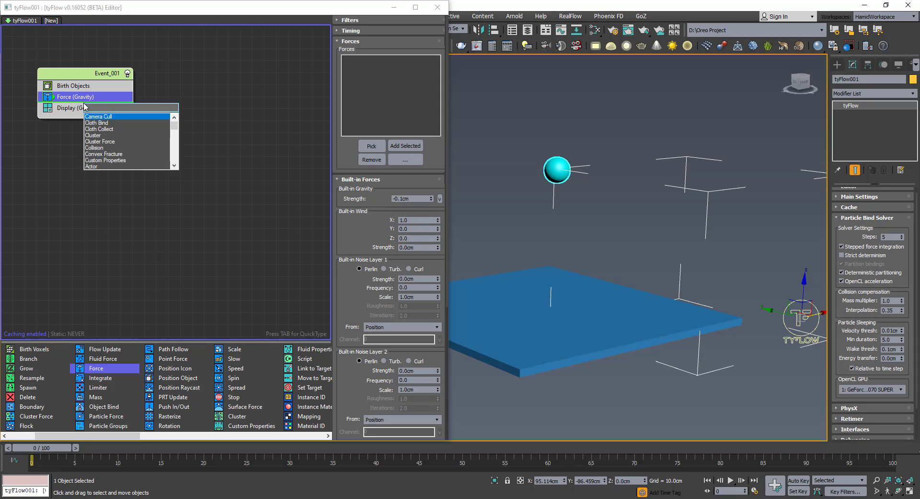
pyautogui.press('BackSpace')
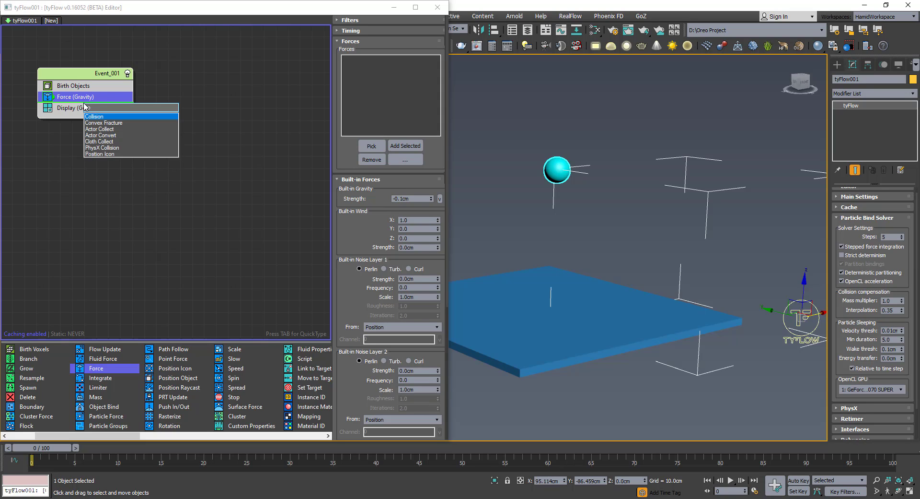
pyautogui.press('Return')
pyautogui.click(372, 146)
pyautogui.click(567, 270)
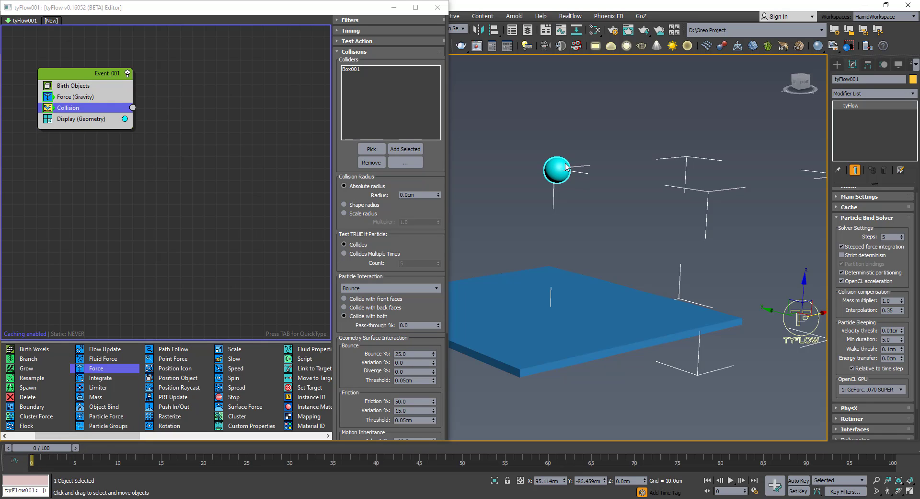
# Scrub the animation to frame 77 and examine up close how the falling sphere meets the slab
pyautogui.moveTo(54, 447); pyautogui.dragTo(29, 463)
pyautogui.moveTo(410, 450); pyautogui.dragTo(418, 450)
pyautogui.keyDown('alt'); pyautogui.moveTo(570, 335); pyautogui.dragTo(618, 343, button='middle'); pyautogui.keyUp('alt')
pyautogui.scroll(2, 575, 324)
pyautogui.scroll(2, 617, 343)
pyautogui.moveTo(402, 454); pyautogui.dragTo(696, 432)
pyautogui.keyDown('alt'); pyautogui.moveTo(655, 377); pyautogui.dragTo(568, 343, button='middle'); pyautogui.keyUp('alt')
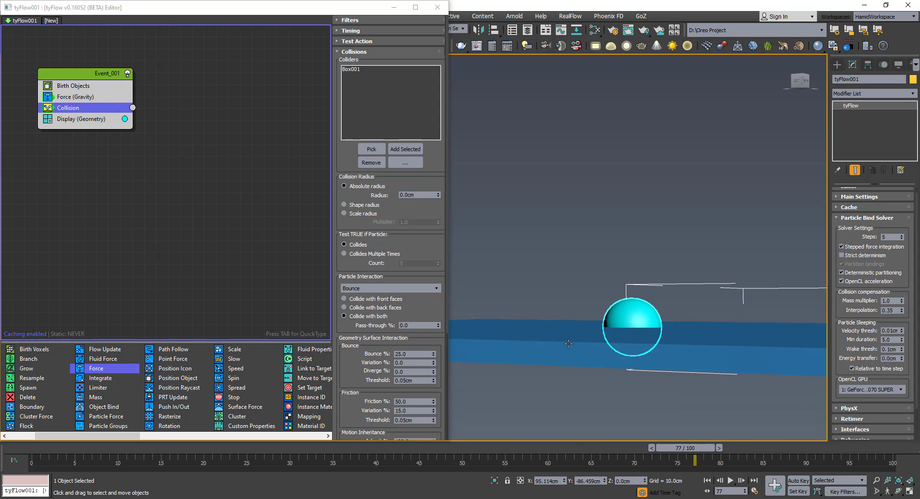
# Try raising the Collision operator's offset distance to 5.901 cm and play the animation to check the sphere's contact with the slab
pyautogui.moveTo(348, 340); pyautogui.dragTo(359, 250)
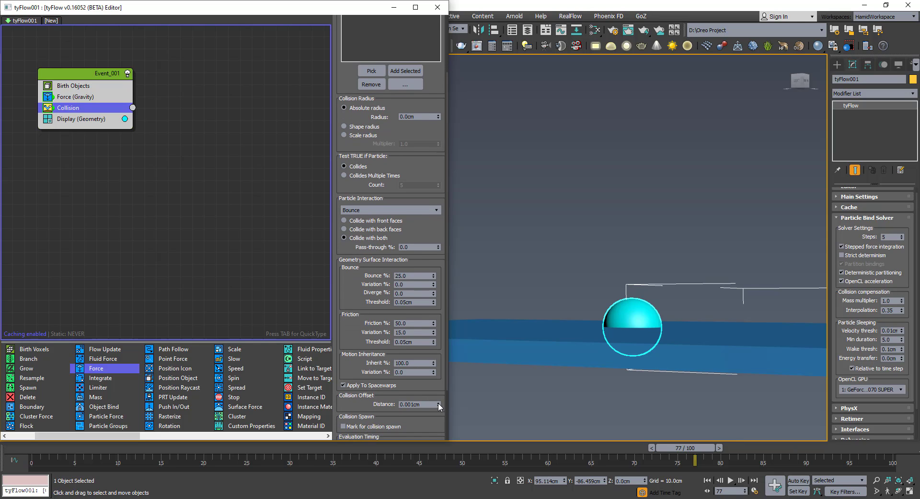
pyautogui.moveTo(438, 404); pyautogui.dragTo(440, 373)
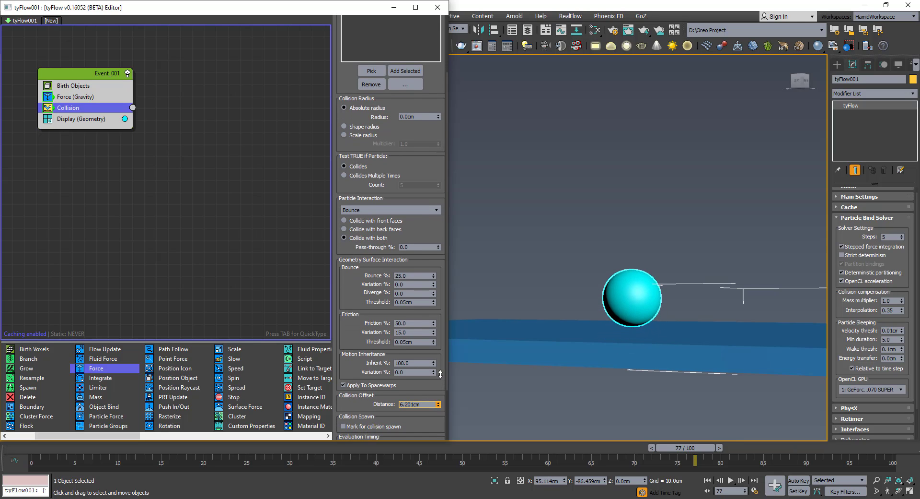
pyautogui.moveTo(687, 447); pyautogui.dragTo(34, 448)
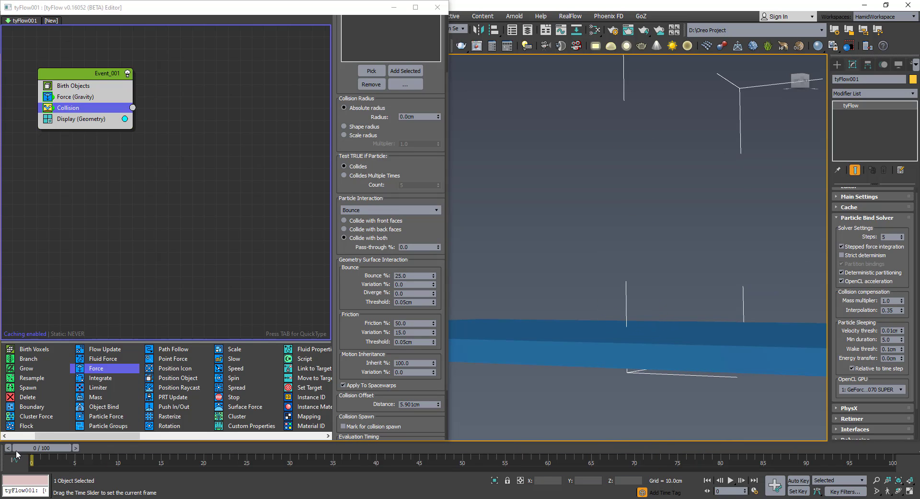
pyautogui.click(730, 480)
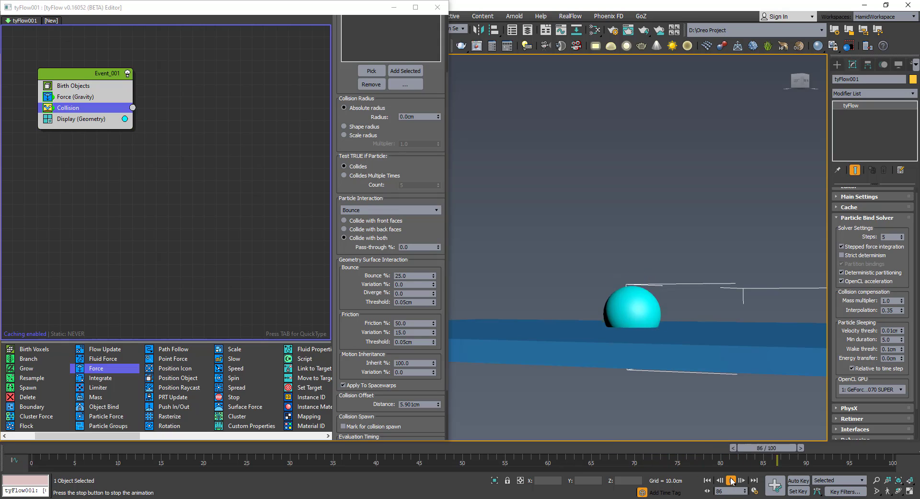
pyautogui.click(732, 480)
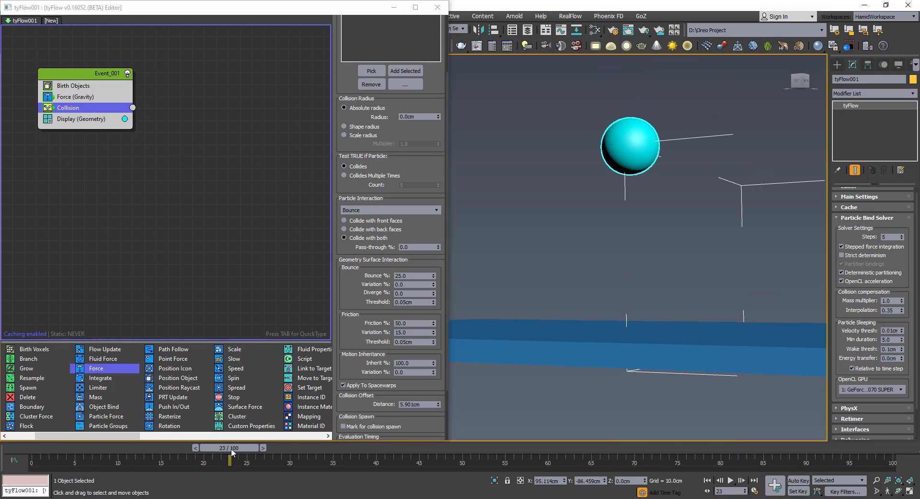
pyautogui.moveTo(232, 448); pyautogui.dragTo(343, 457)
# Reset the Collision operator's offset distance to 0.0 cm and switch its collision radius to Shape radius
pyautogui.rightClick(437, 405)
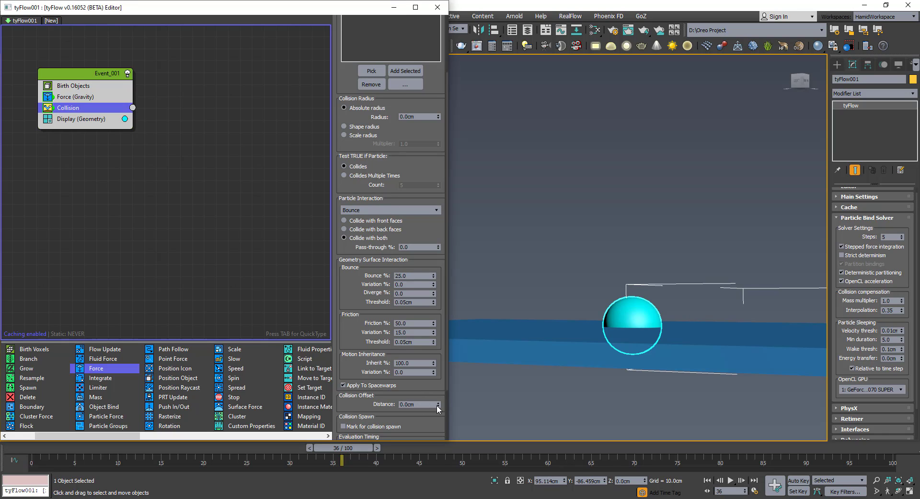
pyautogui.moveTo(437, 406); pyautogui.dragTo(437, 397)
pyautogui.scroll(4, 361, 286)
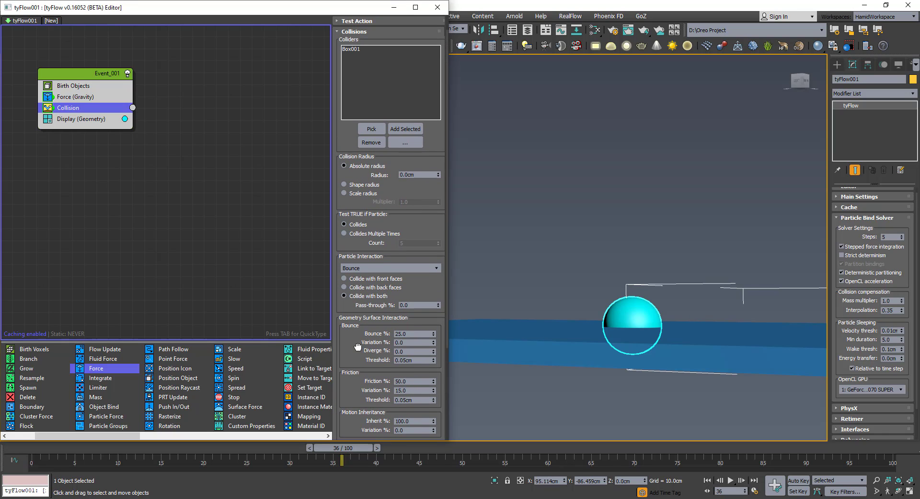
pyautogui.scroll(2, 361, 167)
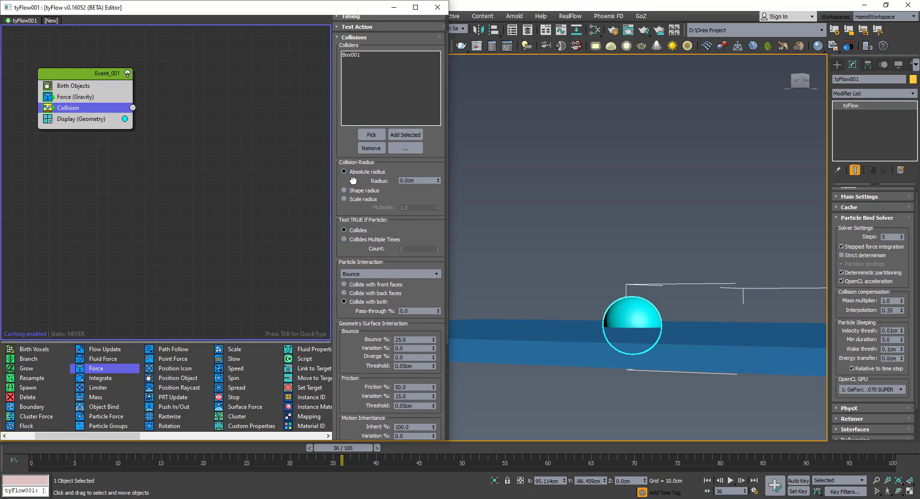
pyautogui.click(378, 181)
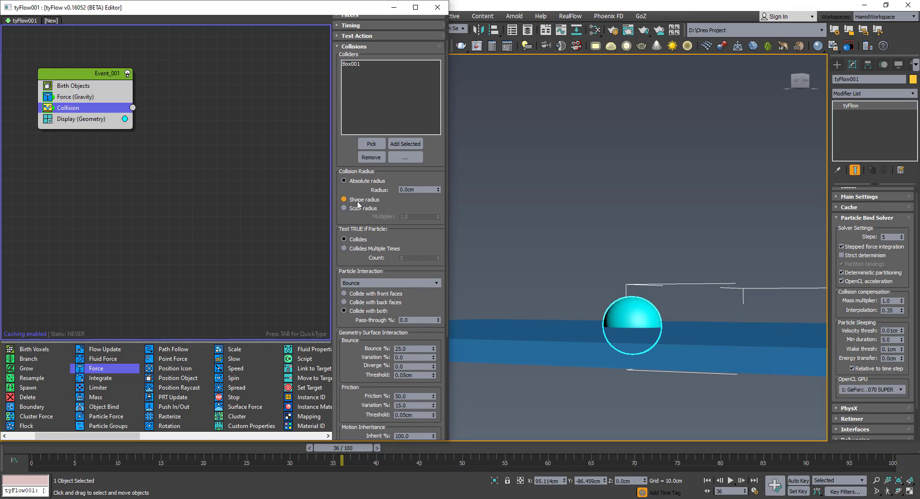
pyautogui.click(351, 203)
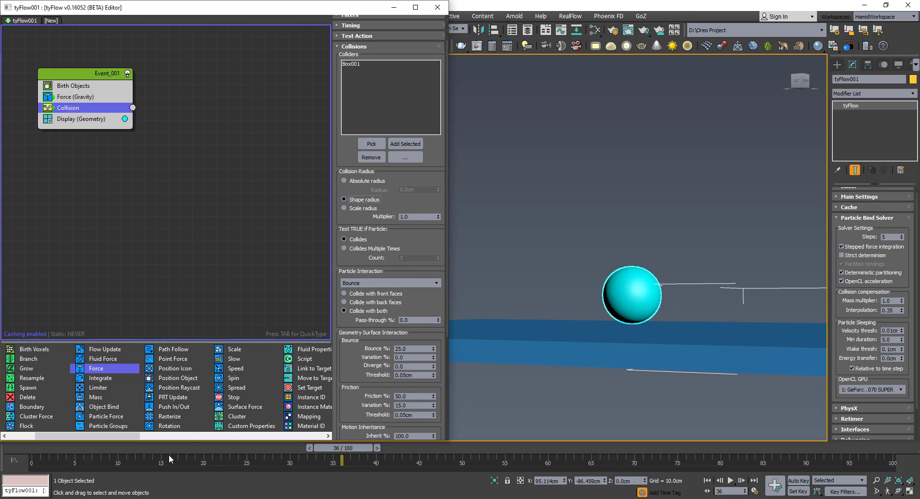
# Scrub and play the animation, viewing the slab from several angles, to examine how the sphere lands and bounces
pyautogui.moveTo(256, 455); pyautogui.dragTo(531, 464)
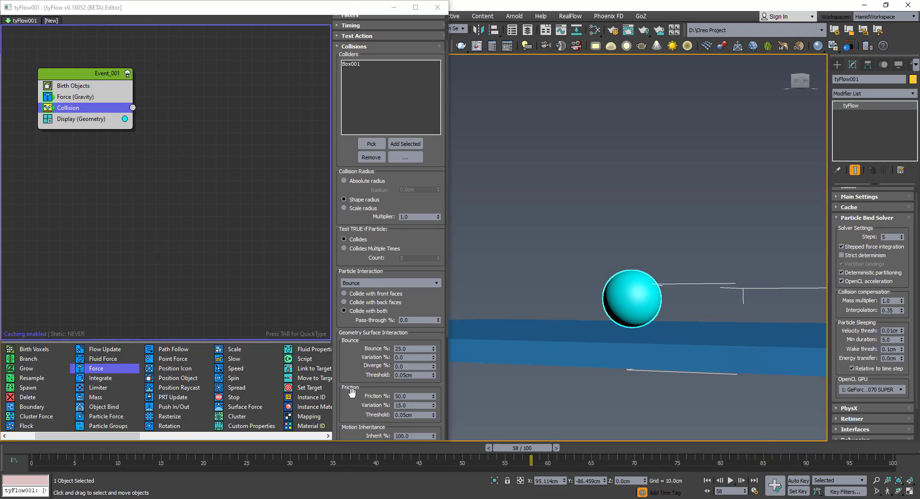
pyautogui.scroll(-5, 366, 295)
pyautogui.scroll(-1, 366, 294)
pyautogui.moveTo(628, 412)
pyautogui.keyDown('alt'); pyautogui.mouseDown(button='middle')
pyautogui.moveTo(642, 402)
pyautogui.moveTo(585, 410)
pyautogui.moveTo(615, 407)
pyautogui.mouseUp(button='middle'); pyautogui.keyUp('alt')
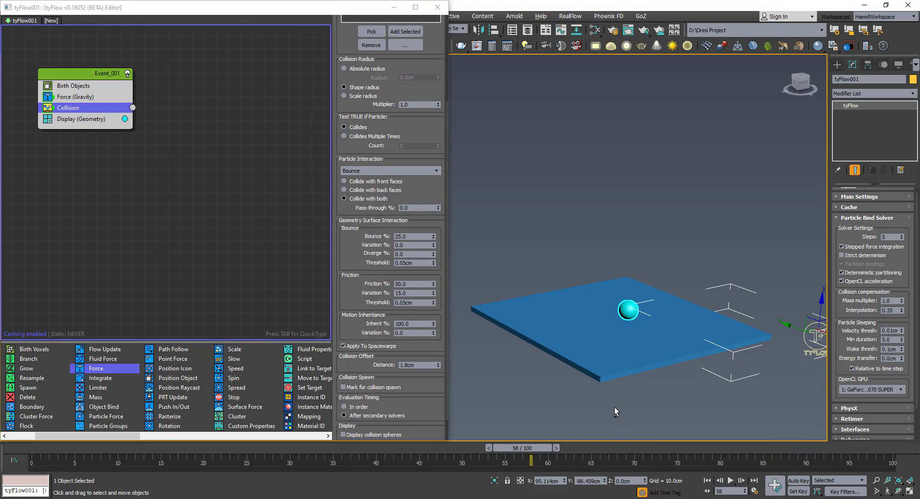
pyautogui.scroll(-2, 355, 278)
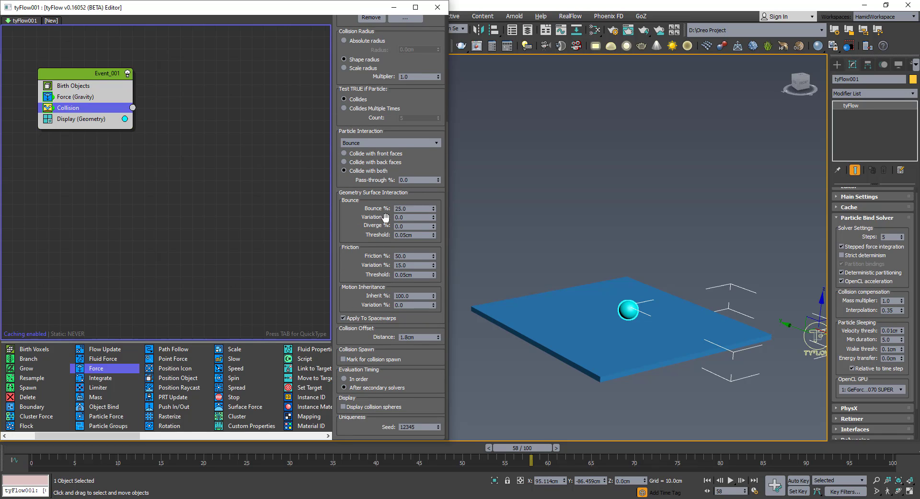
pyautogui.scroll(2, 362, 242)
pyautogui.keyDown('alt'); pyautogui.moveTo(528, 298); pyautogui.dragTo(619, 273, button='middle'); pyautogui.keyUp('alt')
pyautogui.click(395, 228)
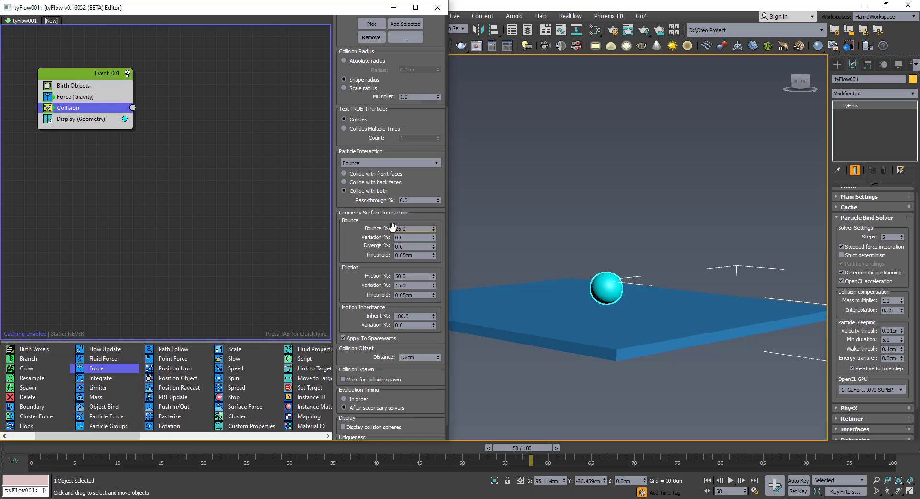
pyautogui.moveTo(111, 450); pyautogui.dragTo(186, 448)
pyautogui.click(707, 480)
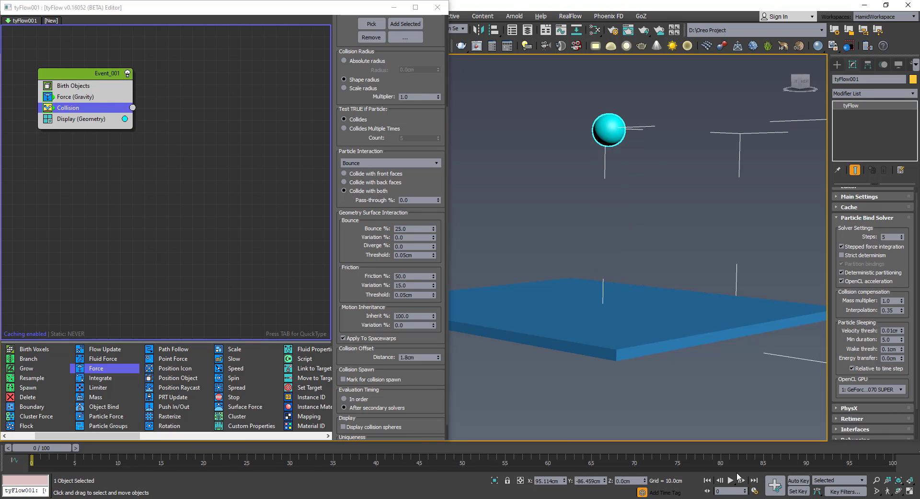
pyautogui.click(731, 481)
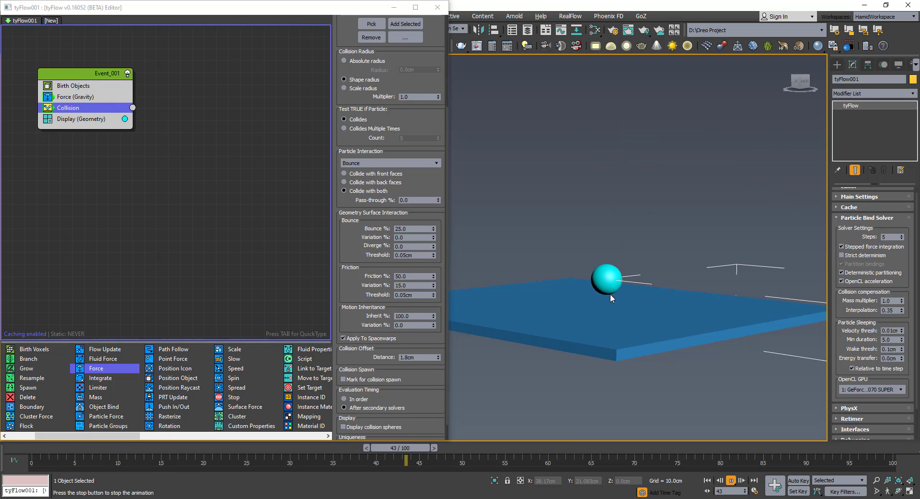
pyautogui.click(730, 480)
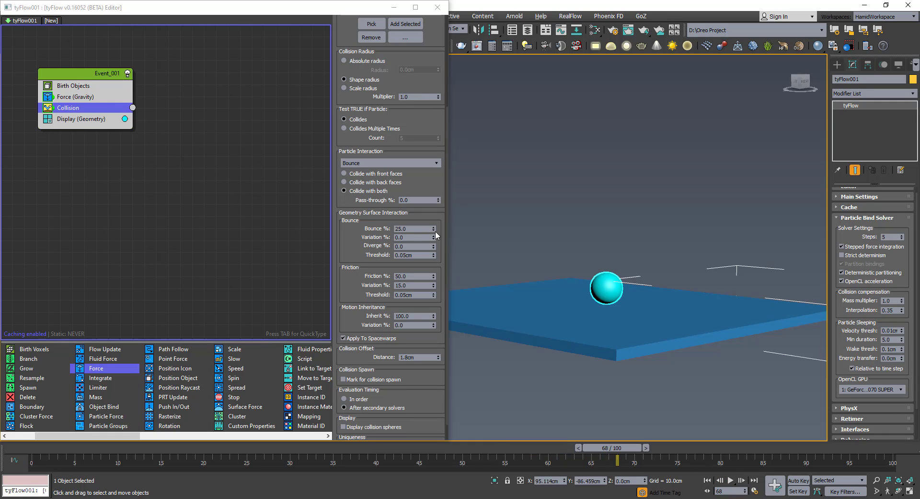
# Try a Collision bounce of 53.2 % and play the animation from the start to judge the rebound
pyautogui.moveTo(438, 231); pyautogui.dragTo(438, 211)
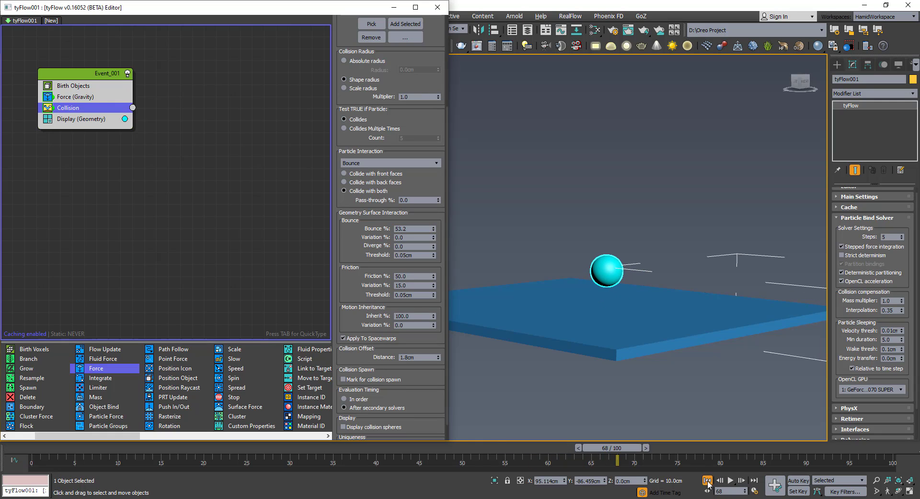
pyautogui.click(707, 480)
pyautogui.click(731, 480)
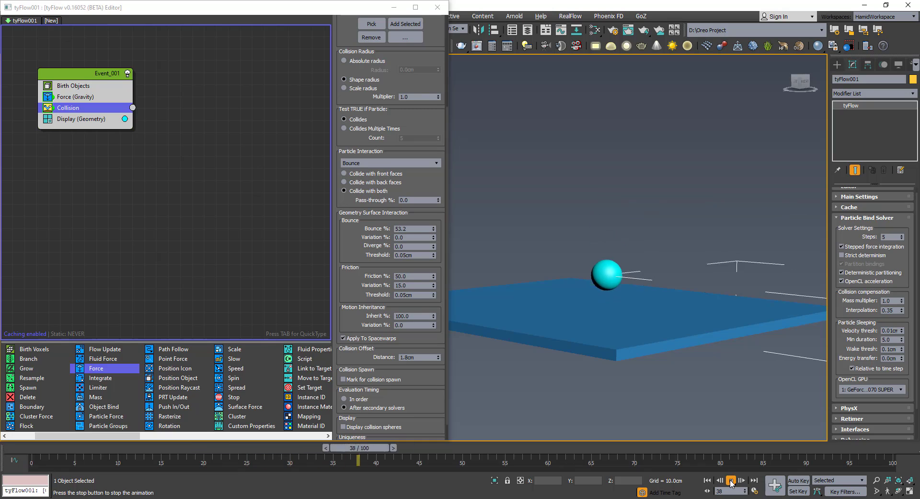
pyautogui.click(731, 480)
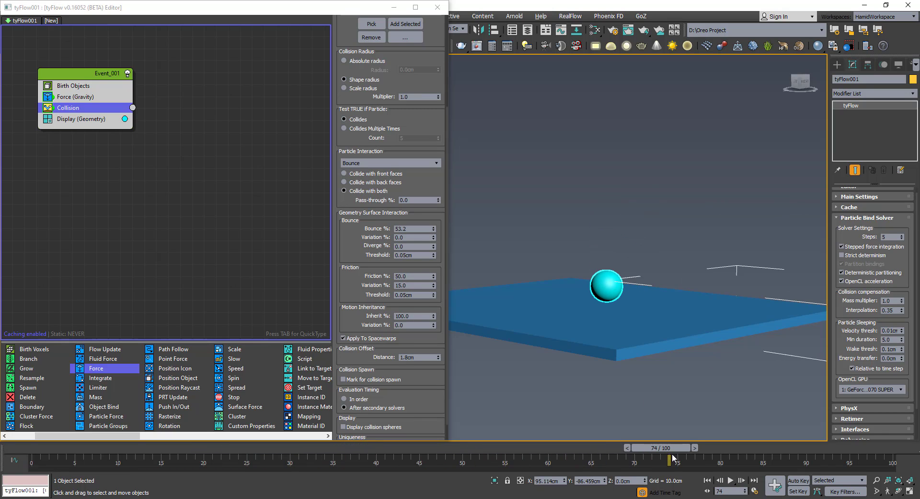
pyautogui.moveTo(669, 450); pyautogui.dragTo(33, 455)
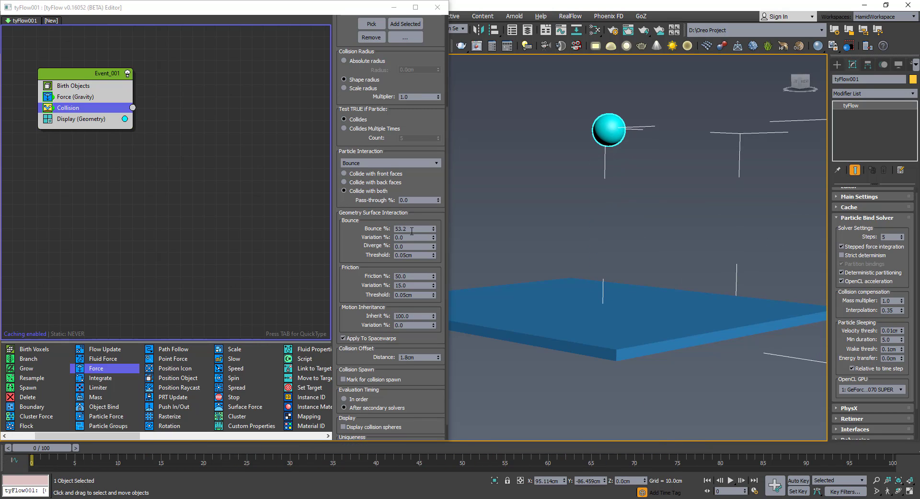
# Try a Collision bounce of 10 % with friction at 0 % and play the animation to compare the sphere's landing
pyautogui.moveTo(412, 231); pyautogui.dragTo(362, 229)
pyautogui.write('10')
pyautogui.press('Return')
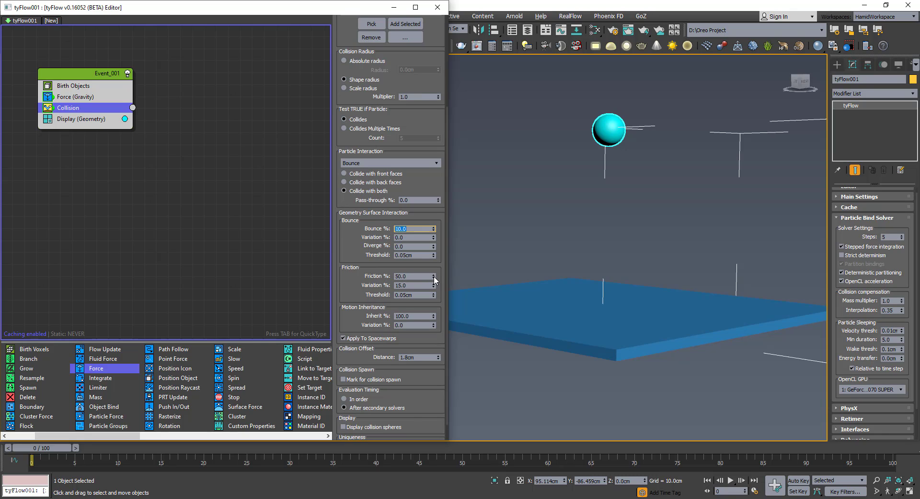
pyautogui.moveTo(434, 275); pyautogui.dragTo(435, 326)
pyautogui.moveTo(436, 7); pyautogui.dragTo(436, 480)
pyautogui.click(731, 480)
pyautogui.click(731, 480)
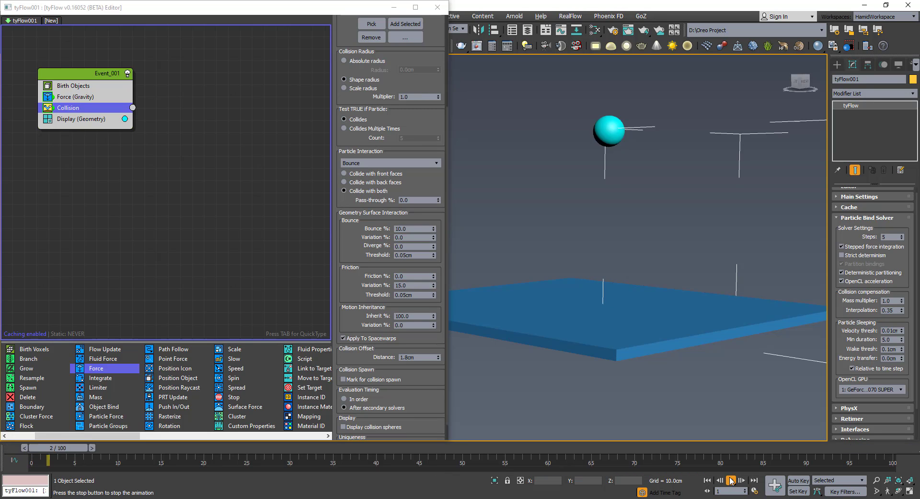
pyautogui.click(731, 480)
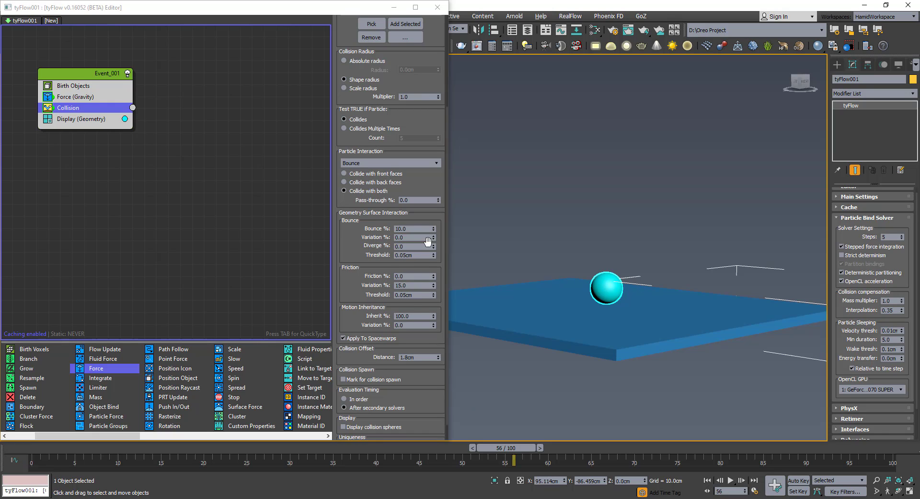
# Try Collision friction values of 0.1 % and 100 %, playing the animation after each change
pyautogui.click(434, 273)
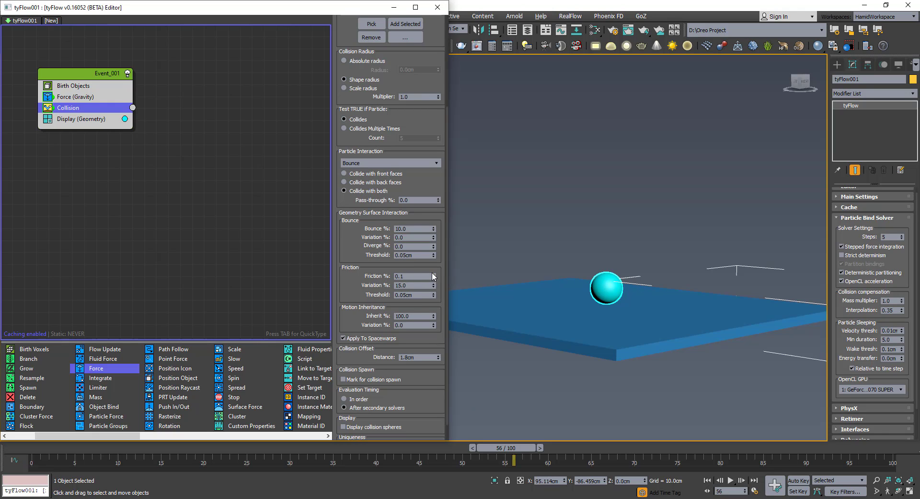
pyautogui.click(730, 480)
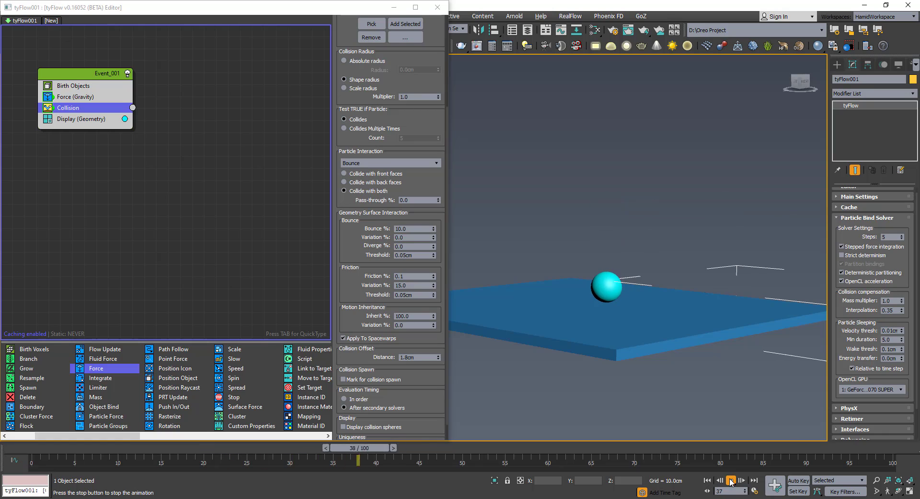
pyautogui.click(731, 480)
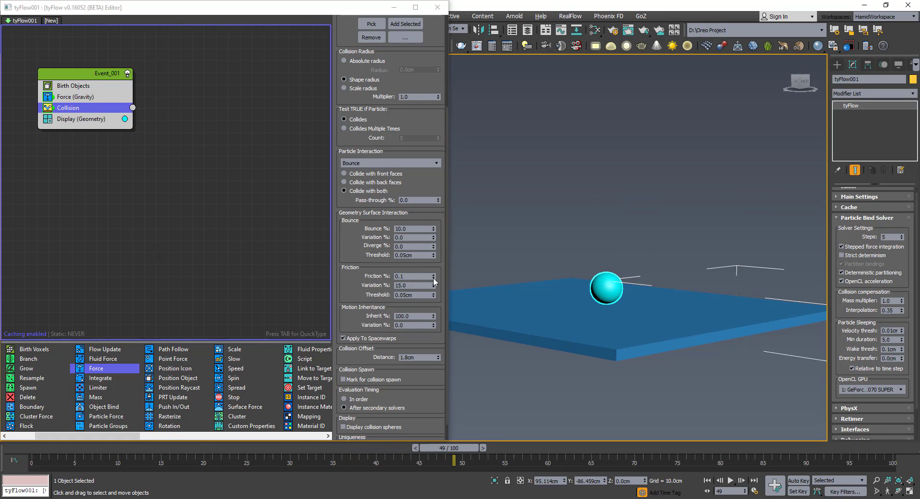
pyautogui.moveTo(434, 278); pyautogui.dragTo(431, 1)
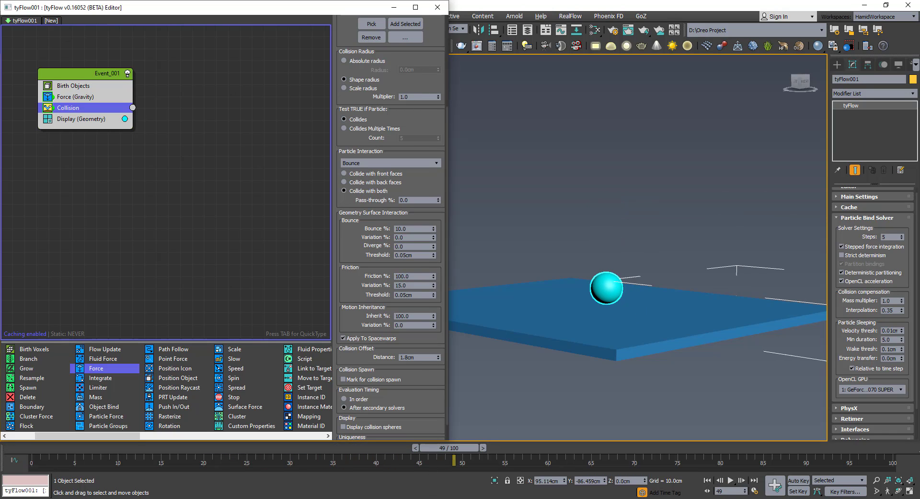
pyautogui.click(731, 480)
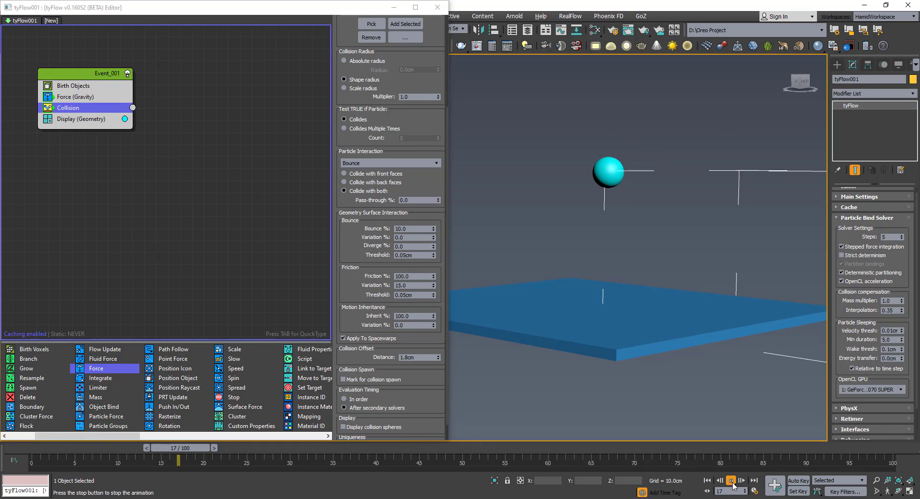
pyautogui.click(732, 481)
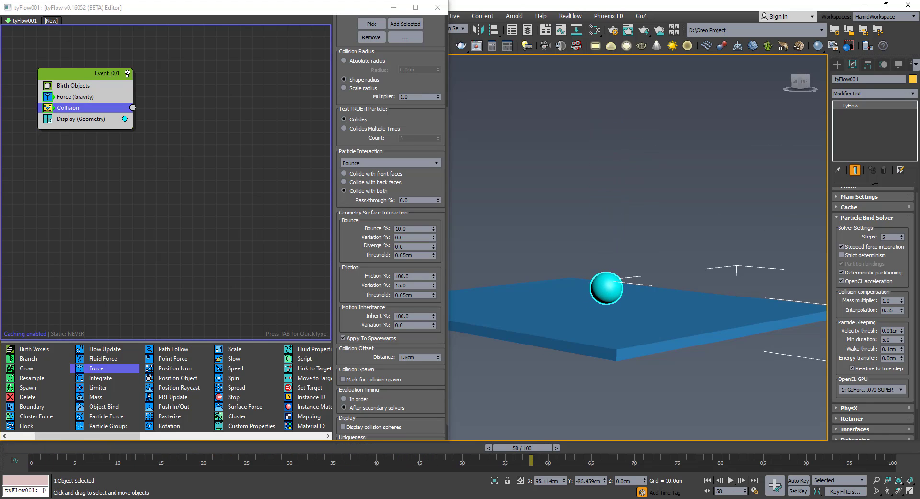
# Set the Collision operator's friction to 20 % and its bounce to 15 %
pyautogui.scroll(4, 611, 301)
pyautogui.moveTo(417, 277); pyautogui.dragTo(359, 278)
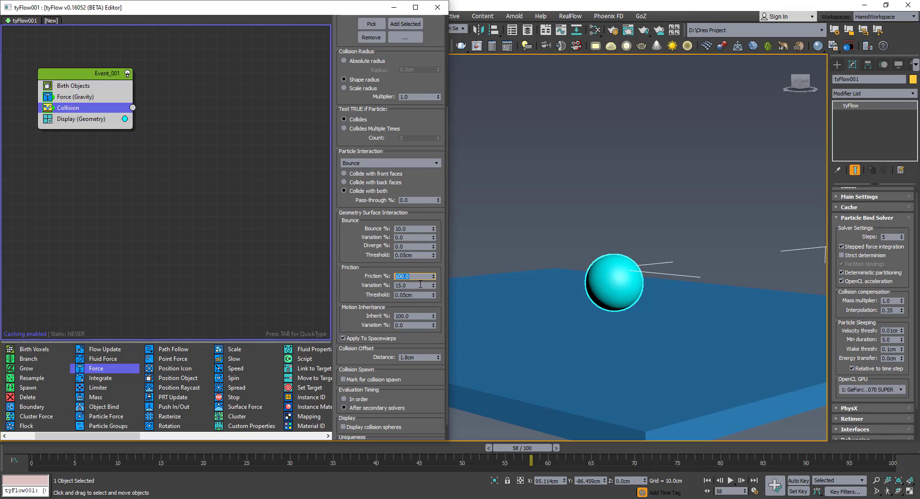
pyautogui.press('Tab')
pyautogui.moveTo(415, 276); pyautogui.dragTo(342, 272)
pyautogui.click(708, 481)
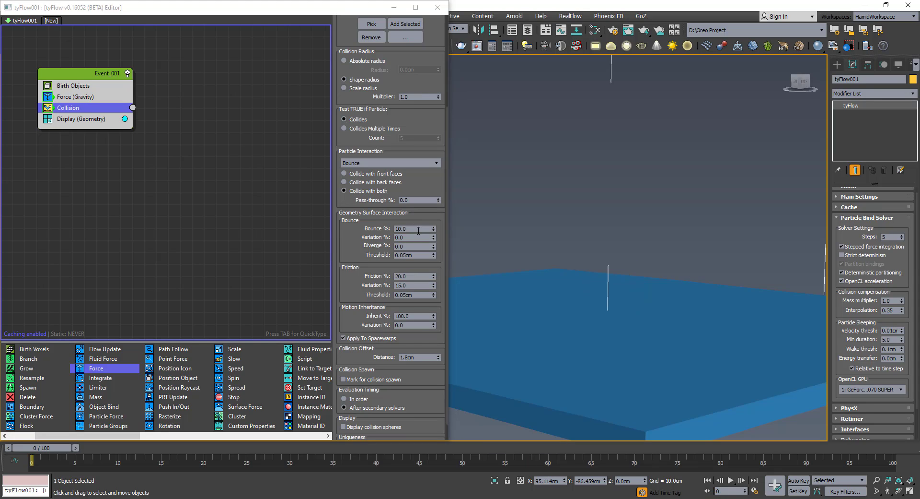
pyautogui.moveTo(417, 229); pyautogui.dragTo(359, 227)
pyautogui.write('15')
pyautogui.press('Return')
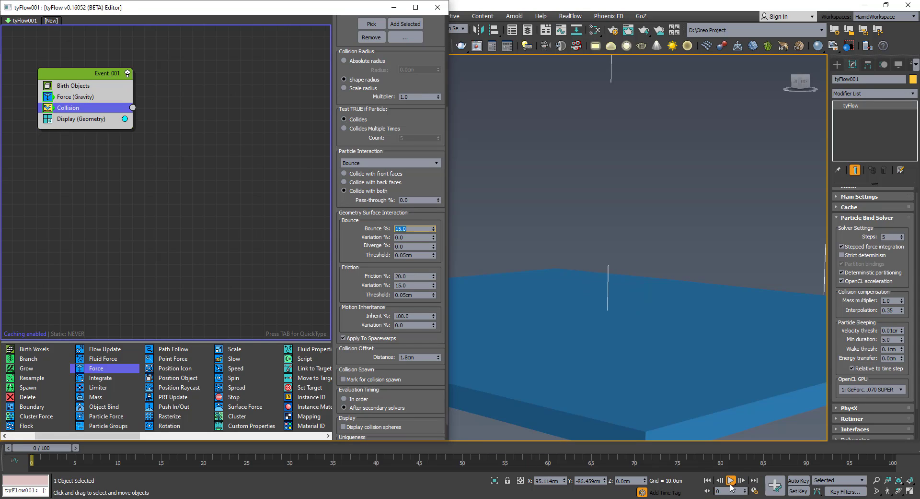
# Play the animation to check the sphere's bounce on the slab, then return to frame 0
pyautogui.click(731, 480)
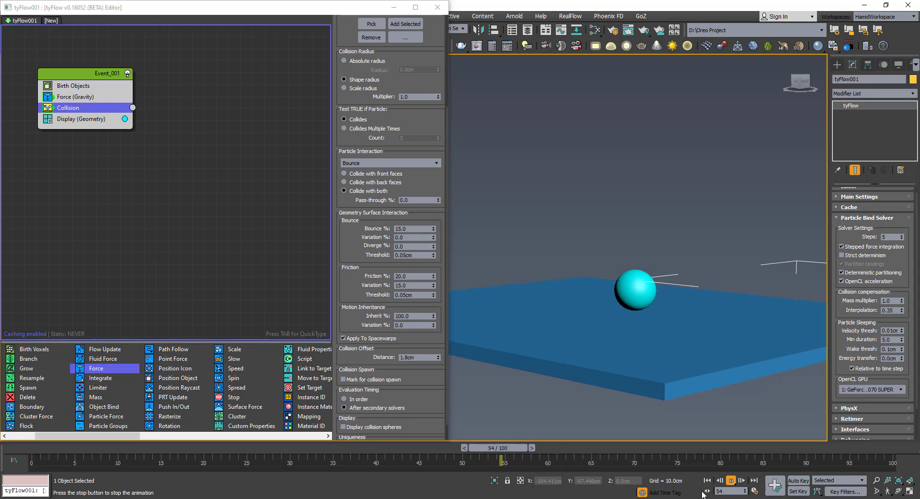
pyautogui.click(708, 480)
pyautogui.scroll(-2, 562, 308)
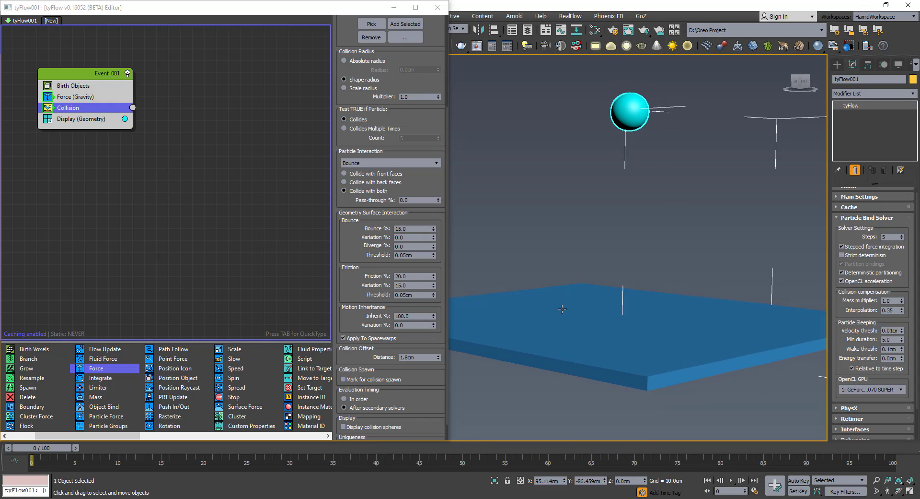
pyautogui.keyDown('alt'); pyautogui.moveTo(623, 303); pyautogui.dragTo(600, 313, button='middle'); pyautogui.keyUp('alt')
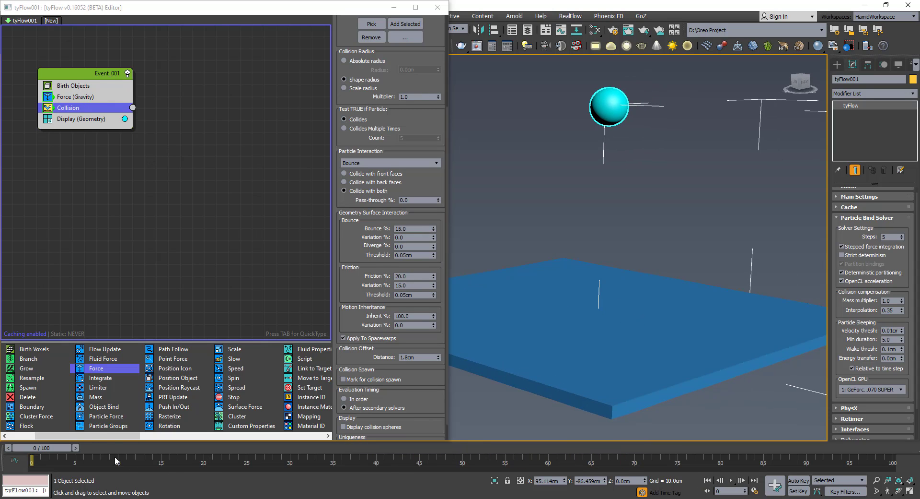
# Add a Time Test operator below Collision in Event_001 and scrub to frame 35, where the sphere meets the slab
pyautogui.moveTo(100, 436); pyautogui.dragTo(284, 438)
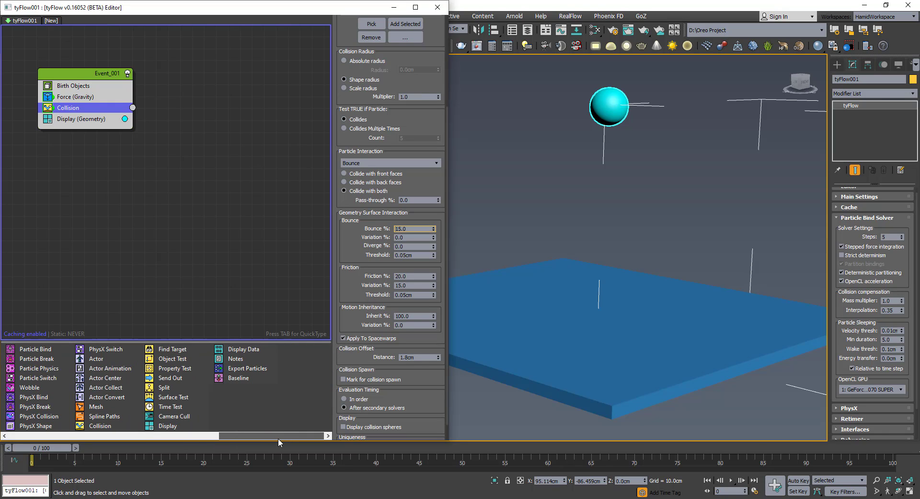
pyautogui.moveTo(168, 405); pyautogui.dragTo(115, 116)
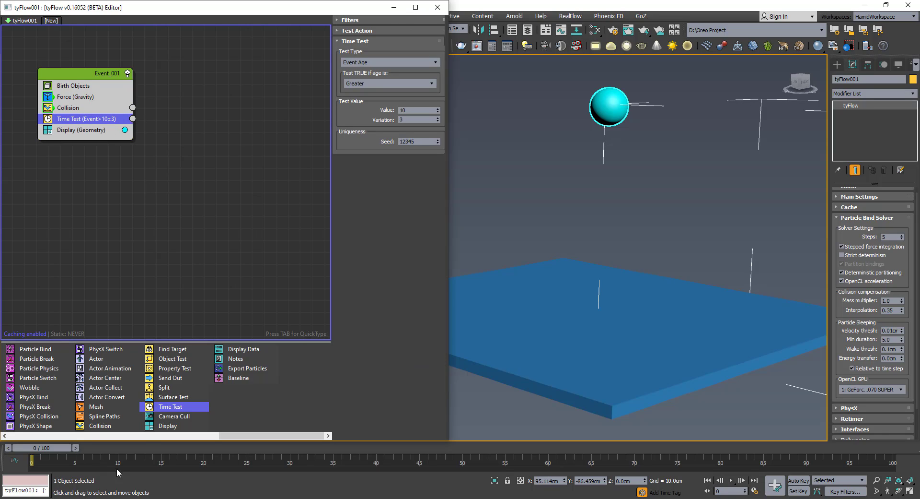
pyautogui.moveTo(136, 441); pyautogui.dragTo(135, 436)
pyautogui.moveTo(63, 449); pyautogui.dragTo(362, 460)
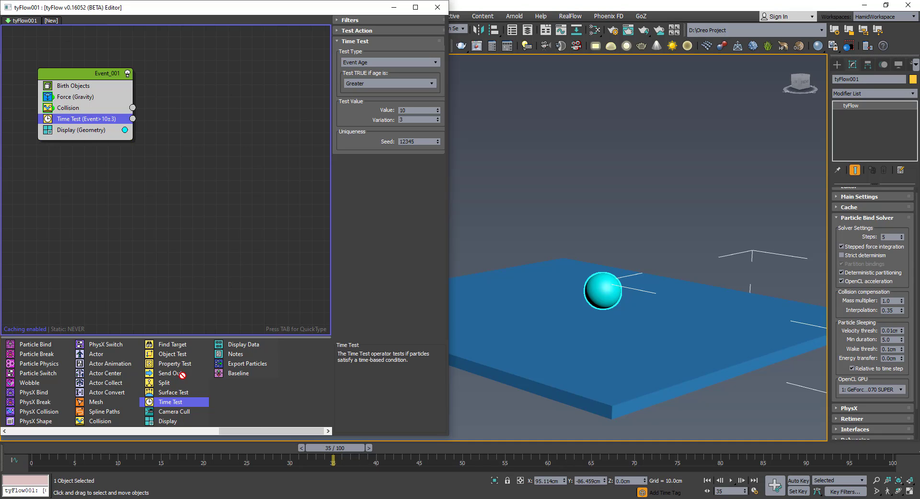
# Create a second event below Event_001 from a Time Test, then delete that Time Test so only its Display operator remains
pyautogui.moveTo(172, 398); pyautogui.dragTo(189, 216)
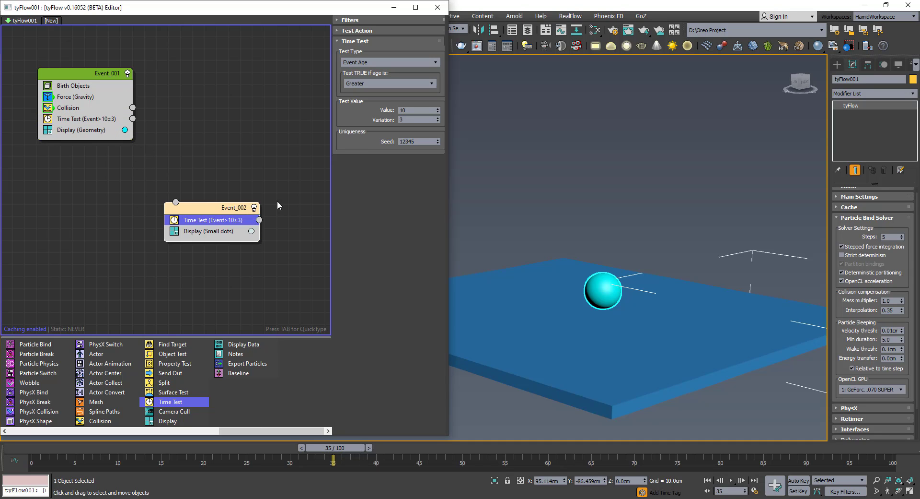
pyautogui.moveTo(277, 201); pyautogui.dragTo(189, 265)
pyautogui.click(203, 221)
pyautogui.press('Delete')
pyautogui.moveTo(218, 203); pyautogui.dragTo(221, 178)
# Set Event_001's Time Test to the Frame test type with a value of 34 and a variation of 0
pyautogui.click(91, 119)
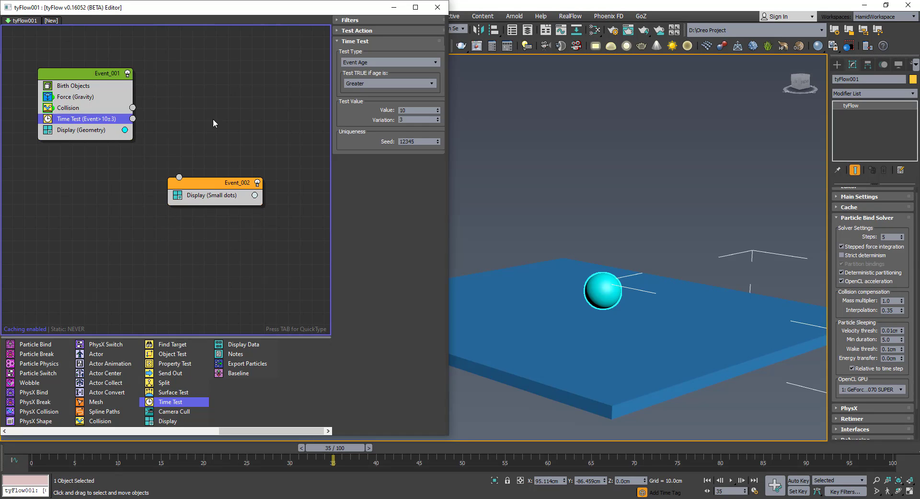
pyautogui.click(368, 63)
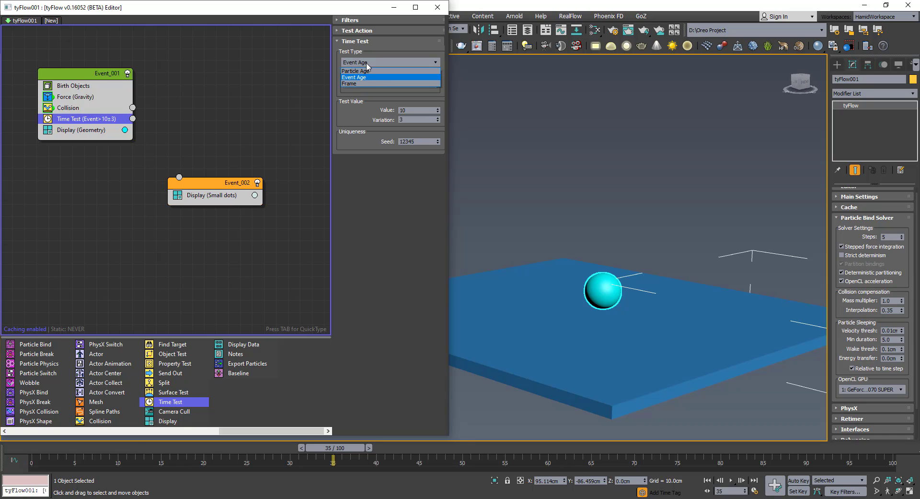
pyautogui.click(359, 85)
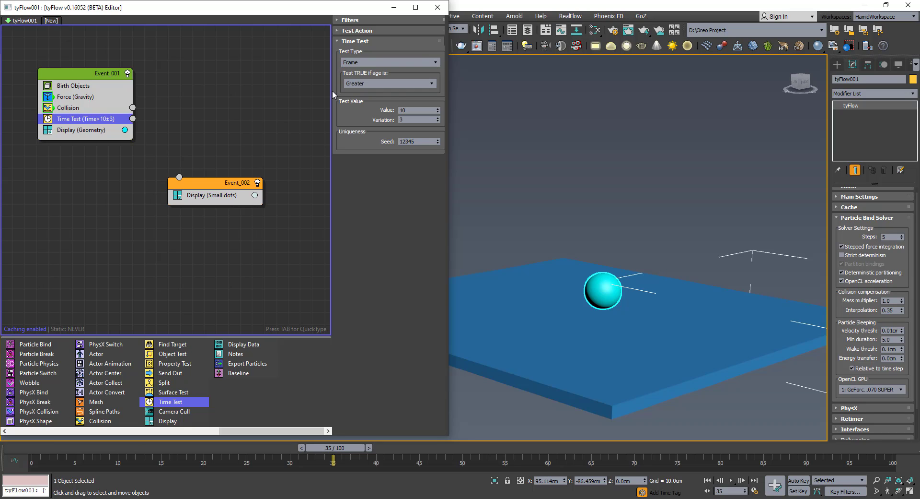
pyautogui.doubleClick(418, 109)
pyautogui.press('Return')
pyautogui.doubleClick(411, 120)
pyautogui.write('0')
# Connect the Time Test output to Event_002 and scrub around frame 34 to check when the particle switches events
pyautogui.moveTo(185, 183)
pyautogui.mouseDown()
pyautogui.moveTo(180, 178)
pyautogui.moveTo(197, 184)
pyautogui.mouseUp()
pyautogui.moveTo(345, 447); pyautogui.dragTo(334, 456)
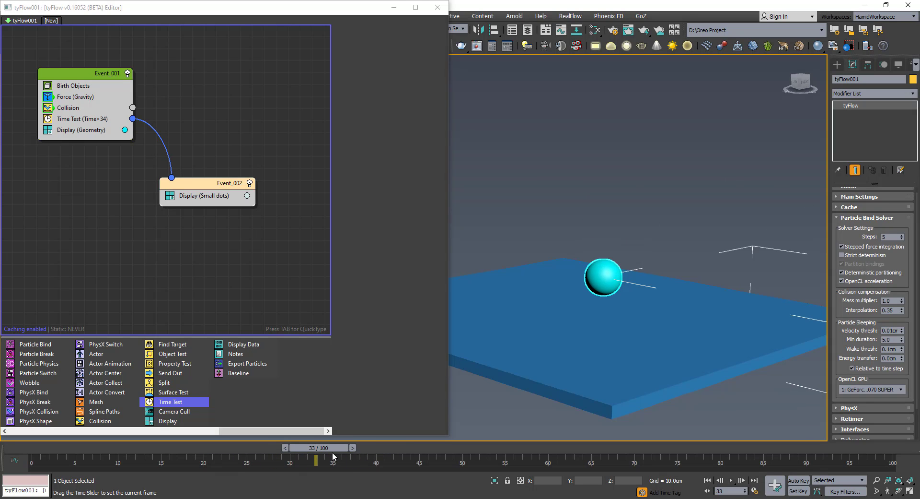
pyautogui.click(105, 121)
pyautogui.moveTo(329, 449)
pyautogui.mouseDown()
pyautogui.moveTo(178, 447)
pyautogui.moveTo(354, 448)
pyautogui.moveTo(331, 447)
pyautogui.moveTo(353, 448)
pyautogui.moveTo(332, 448)
pyautogui.moveTo(342, 450)
pyautogui.mouseUp()
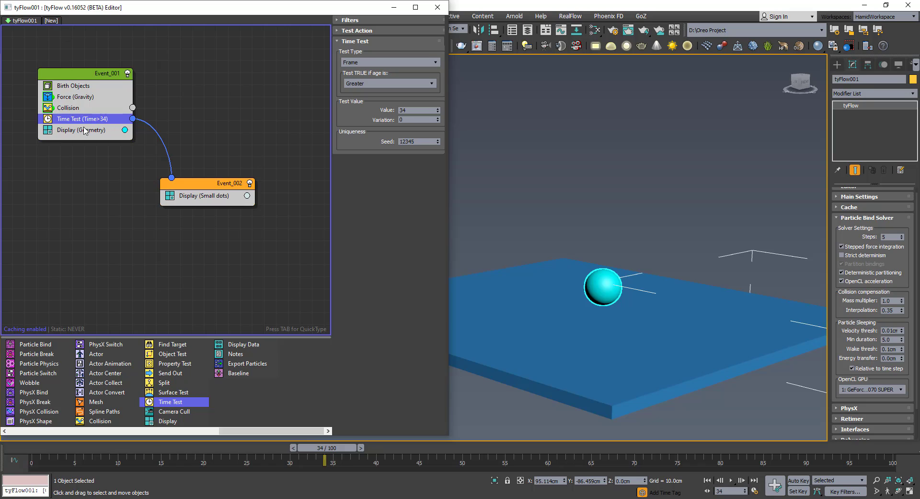
# Delete the Time Test from Event_001 and connect the Collision output to Event_002
pyautogui.press('Delete')
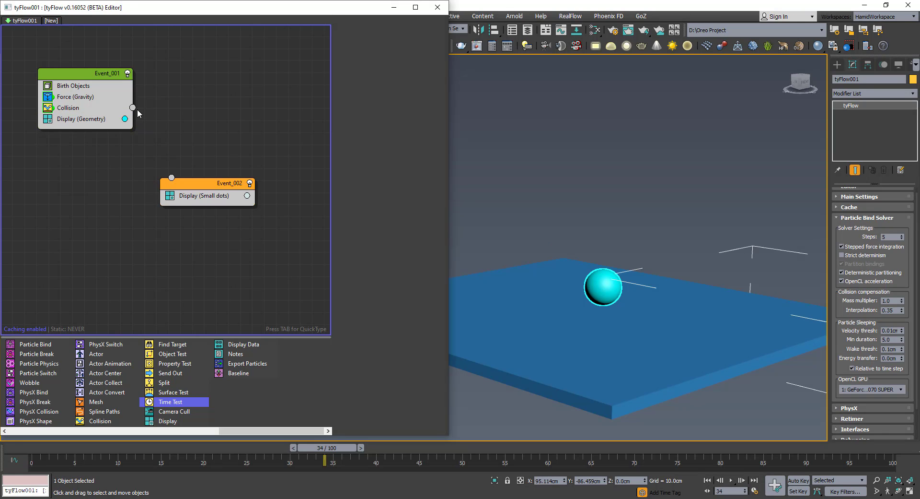
pyautogui.moveTo(167, 173); pyautogui.dragTo(186, 179)
pyautogui.click(166, 152)
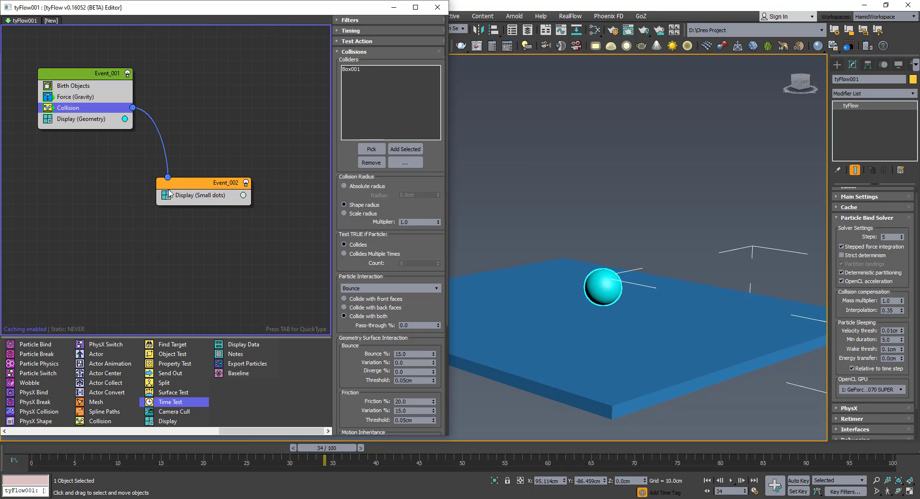
# Set Event_002's Display type to Geometry with a magenta display color and scrub back to frame 18
pyautogui.click(221, 200)
pyautogui.moveTo(338, 450); pyautogui.dragTo(338, 469)
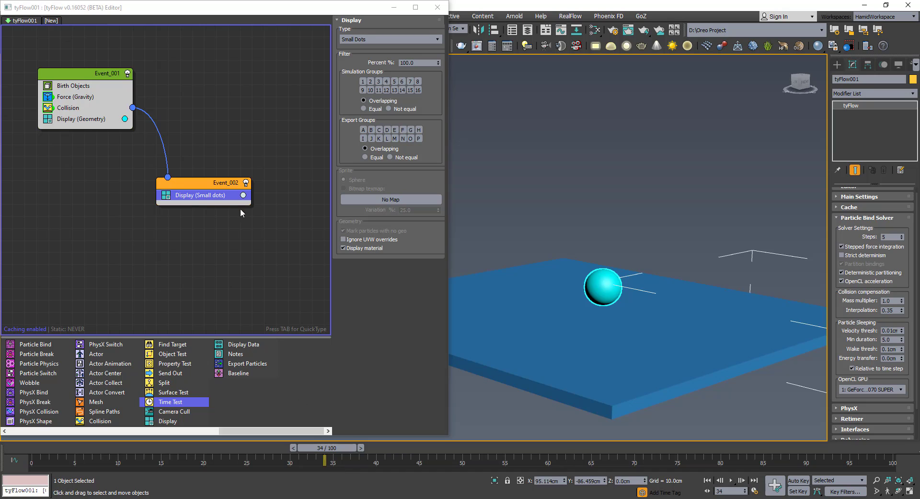
pyautogui.click(387, 41)
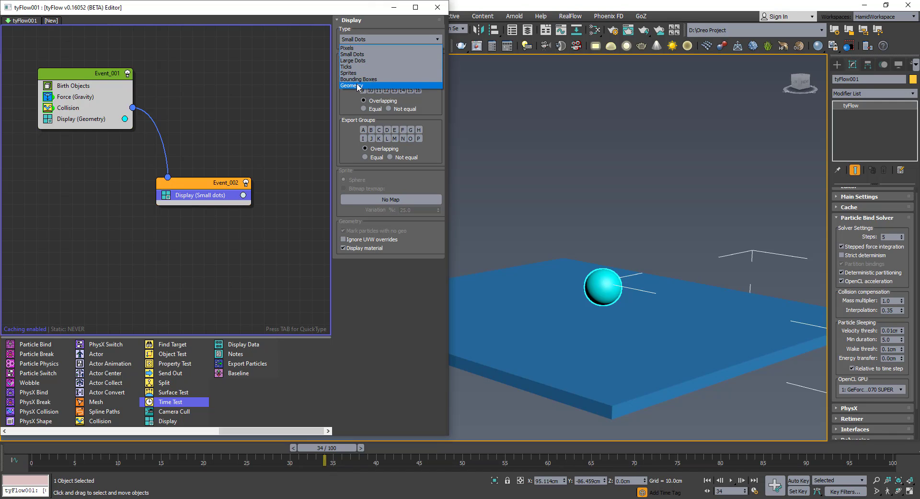
pyautogui.click(357, 82)
pyautogui.click(243, 195)
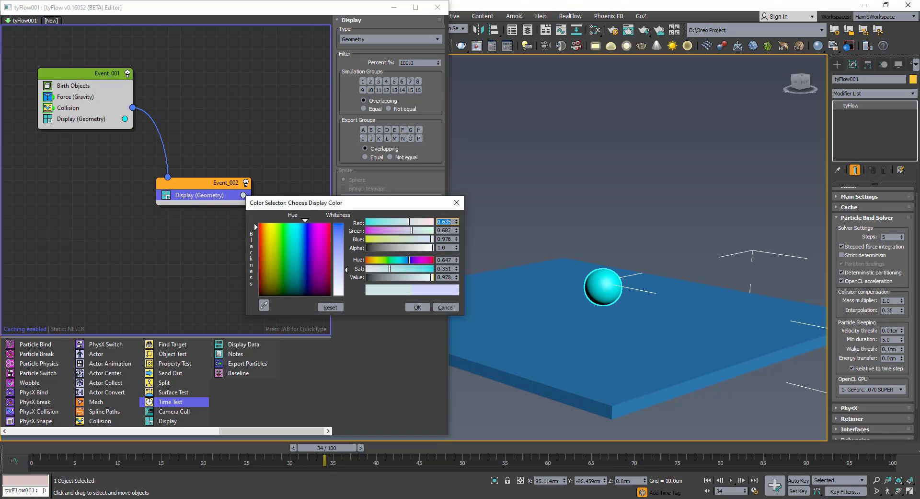
pyautogui.click(418, 307)
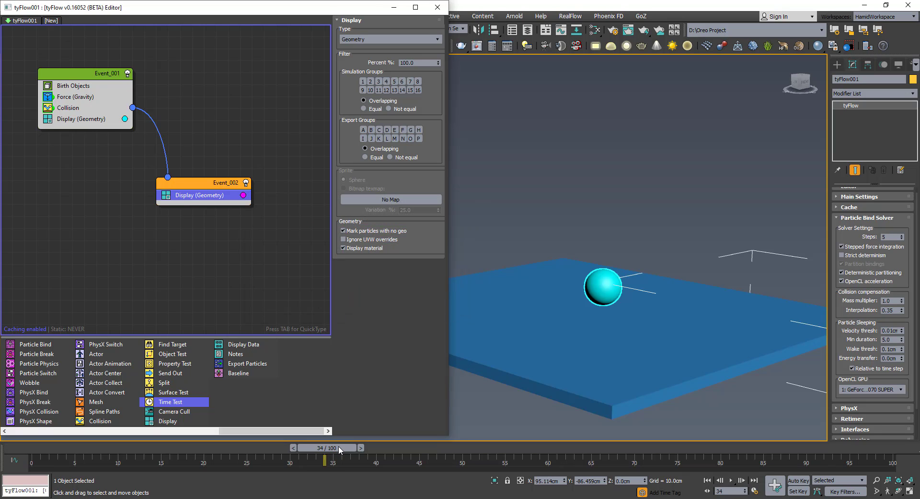
pyautogui.moveTo(341, 451); pyautogui.dragTo(187, 460)
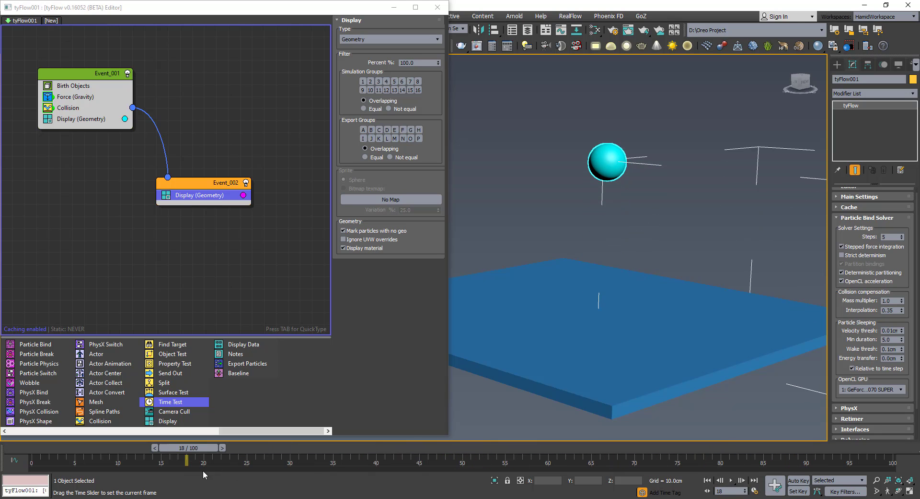
# Set the friction of Event_001's Collision to 50% and play the simulation to check the sphere's impact, ending at frame 73
pyautogui.click(76, 111)
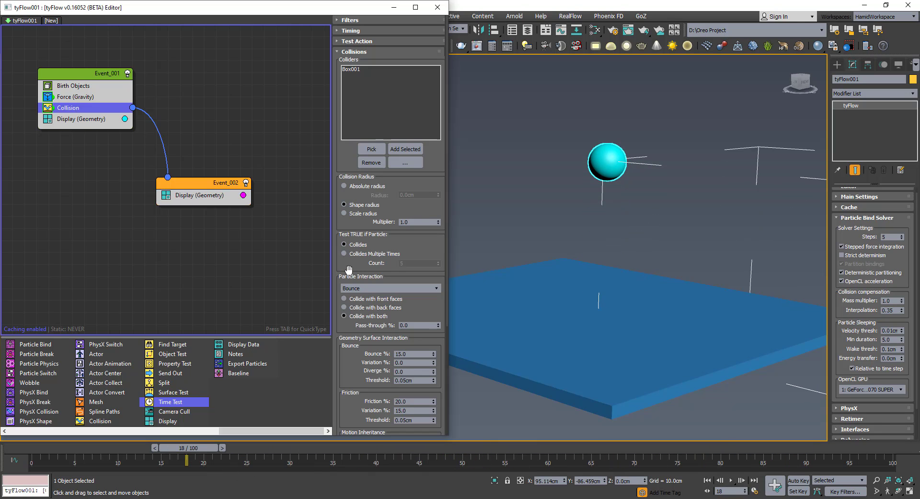
pyautogui.scroll(-3, 422, 336)
pyautogui.moveTo(413, 362); pyautogui.dragTo(366, 360)
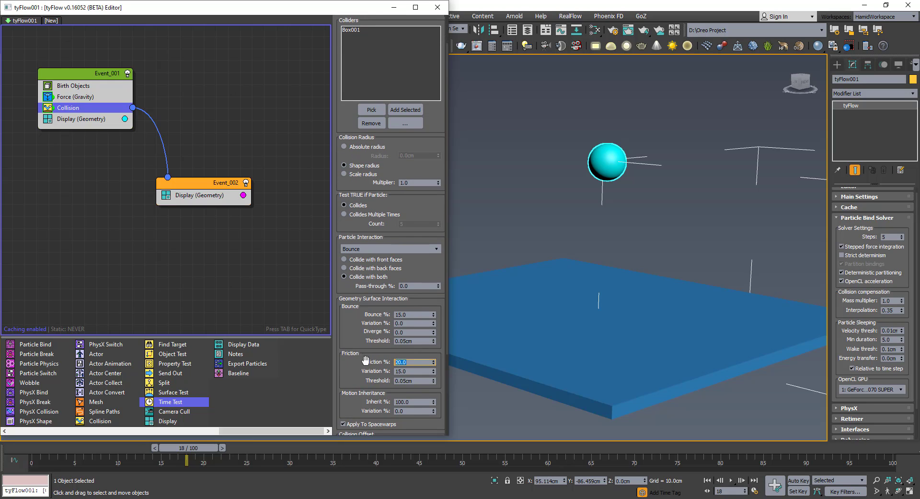
pyautogui.write('50')
pyautogui.press('Return')
pyautogui.click(731, 480)
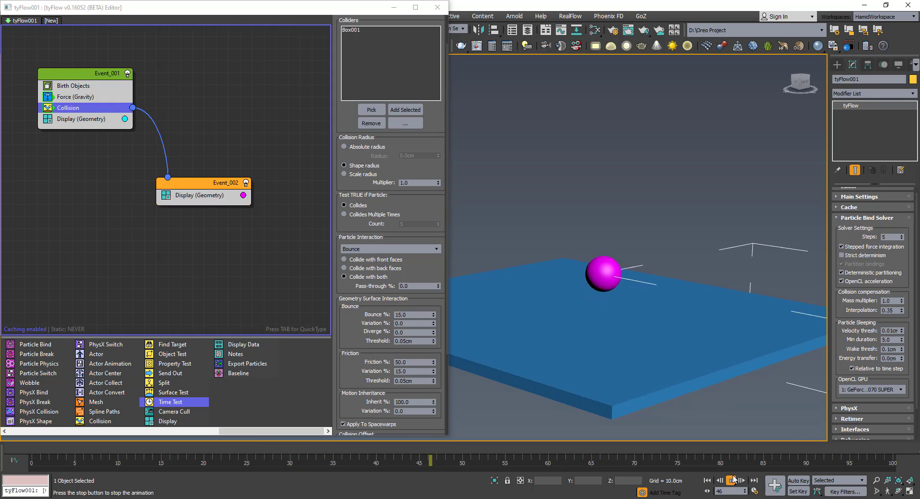
pyautogui.click(734, 480)
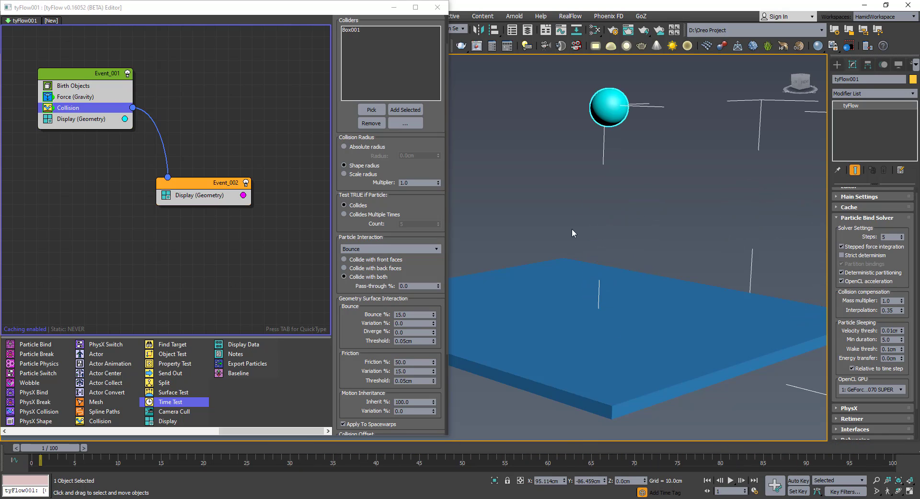
pyautogui.moveTo(77, 447); pyautogui.dragTo(678, 450)
pyautogui.moveTo(181, 190); pyautogui.dragTo(194, 187)
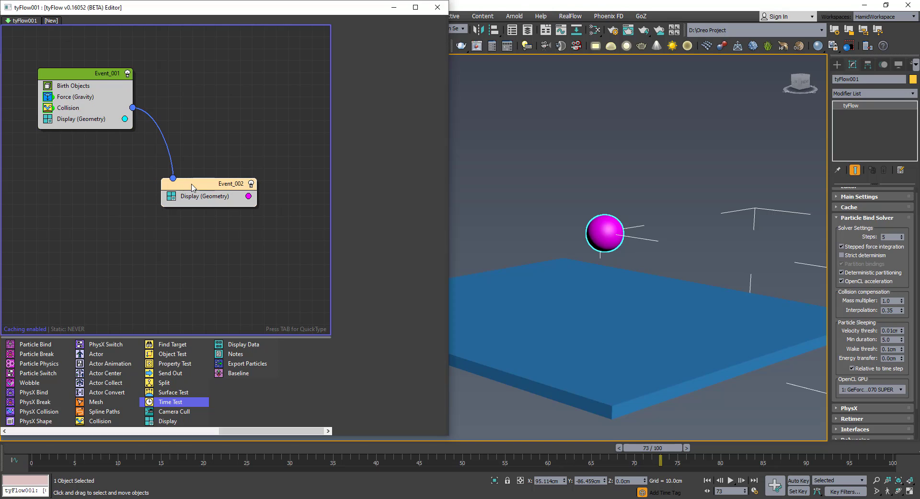
pyautogui.click(72, 109)
pyautogui.click(87, 99)
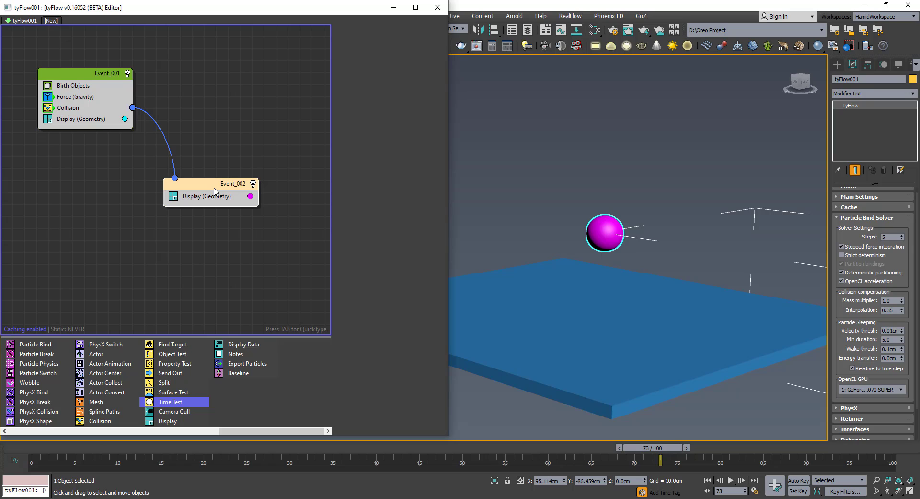
pyautogui.moveTo(214, 190); pyautogui.dragTo(211, 191)
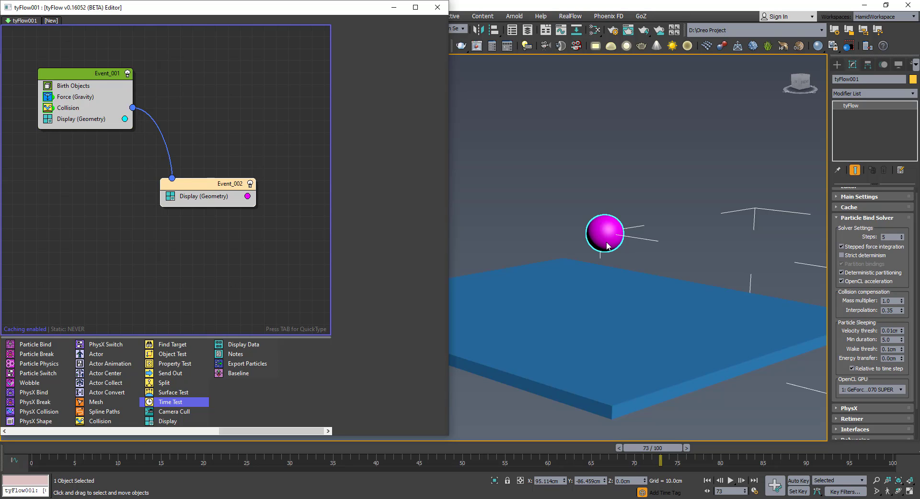
pyautogui.moveTo(188, 181); pyautogui.dragTo(188, 183)
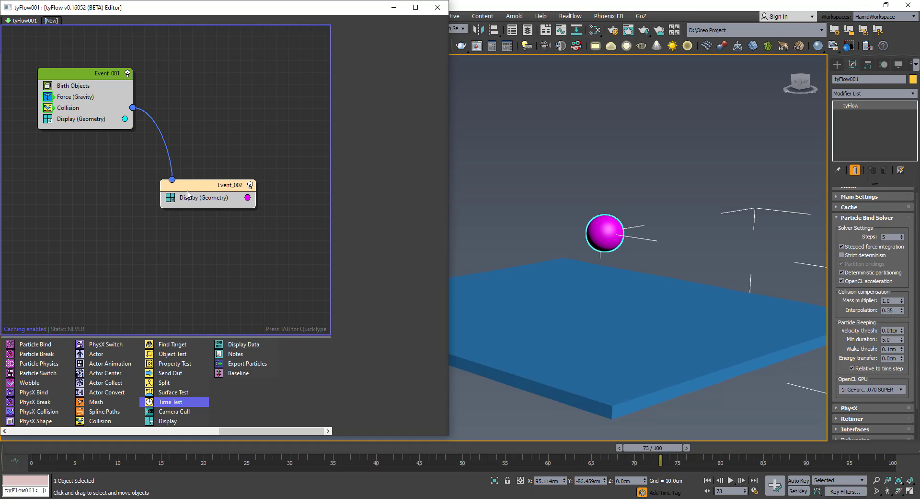
# Add a Voronoi Fracture operator above Display in Event_002 and set its points to 20
pyautogui.moveTo(228, 431); pyautogui.dragTo(42, 431)
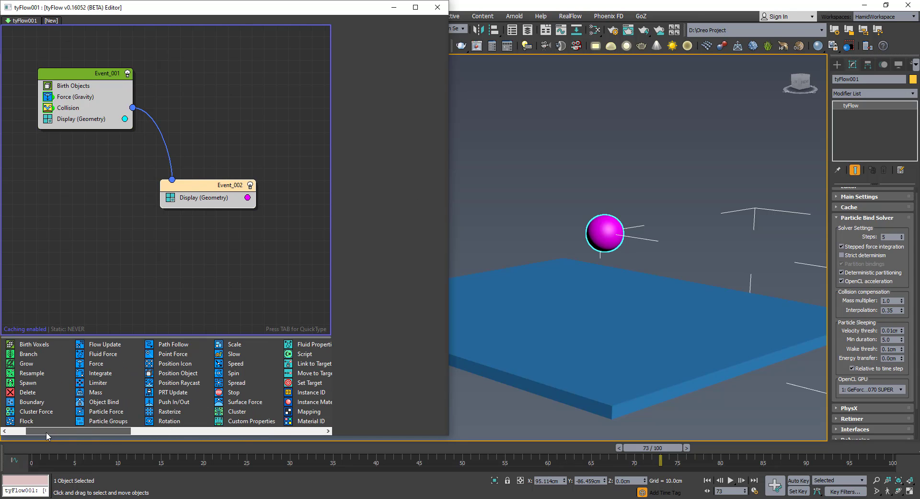
pyautogui.keyDown('alt'); pyautogui.moveTo(615, 248); pyautogui.dragTo(534, 242, button='middle'); pyautogui.keyUp('alt')
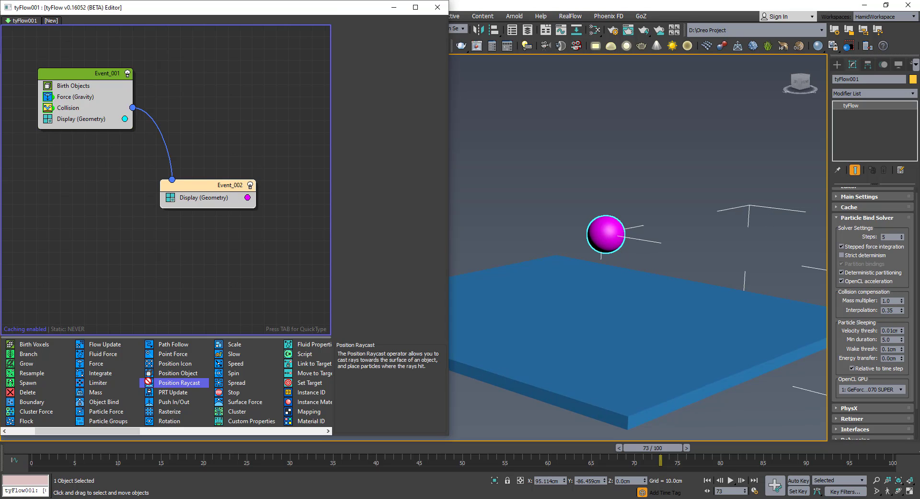
pyautogui.scroll(-3, 254, 390)
pyautogui.moveTo(251, 393); pyautogui.dragTo(206, 198)
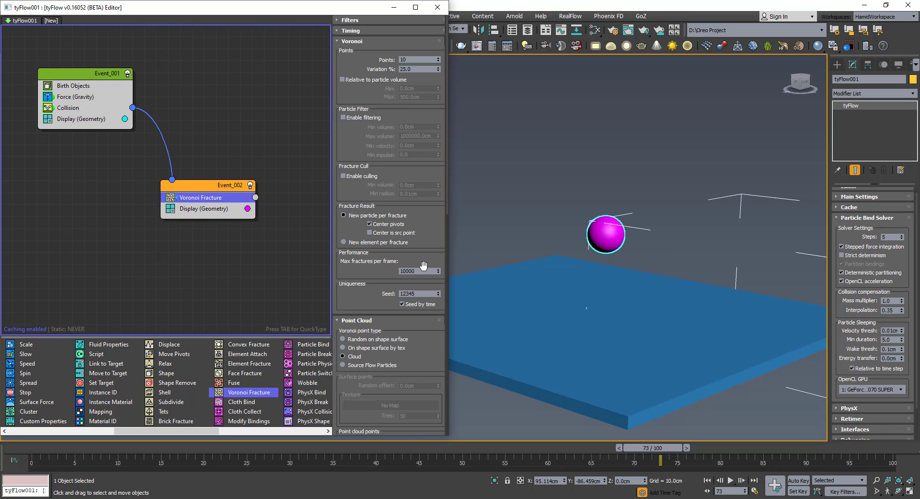
pyautogui.click(411, 61)
pyautogui.write('20')
pyautogui.press('Return')
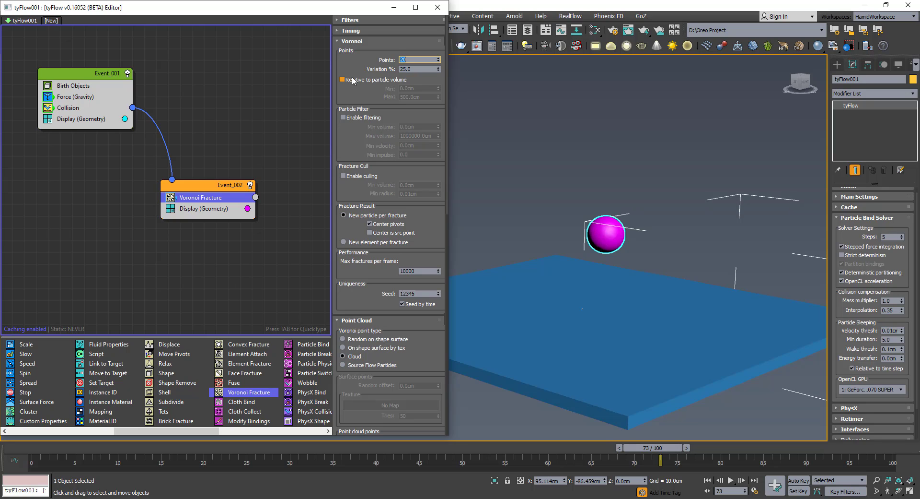
# Scrub from frame 38 to 46 with edged faces shown and examine the fracture lines on the sphere up close
pyautogui.moveTo(661, 451); pyautogui.dragTo(360, 448)
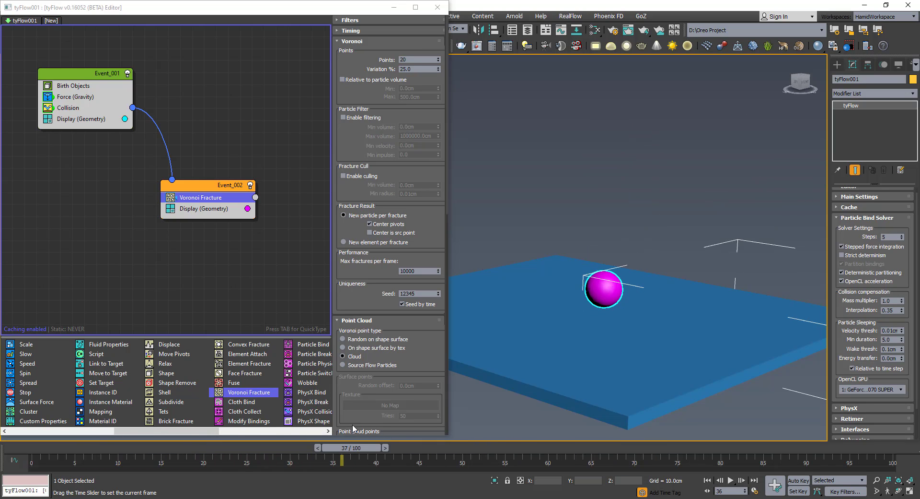
pyautogui.scroll(4, 639, 258)
pyautogui.keyDown('alt'); pyautogui.moveTo(639, 258); pyautogui.dragTo(663, 245, button='middle'); pyautogui.keyUp('alt')
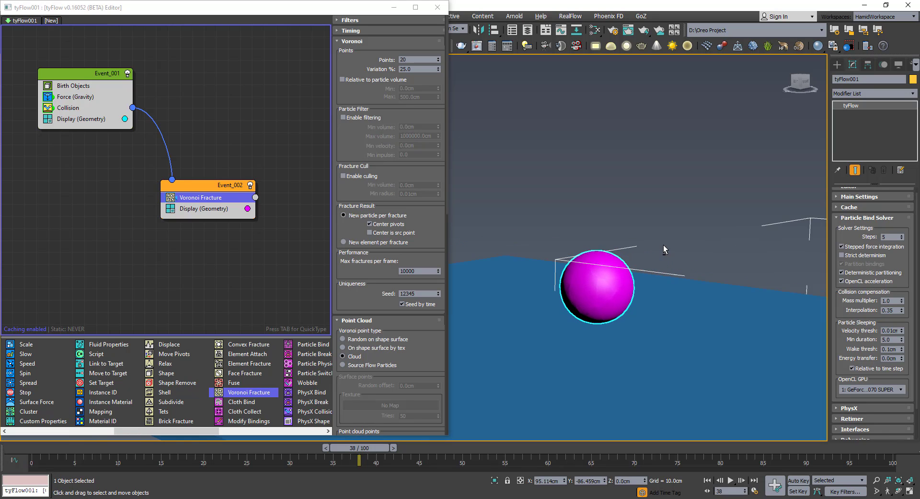
pyautogui.keyDown('alt'); pyautogui.moveTo(577, 344); pyautogui.dragTo(620, 343, button='middle'); pyautogui.keyUp('alt')
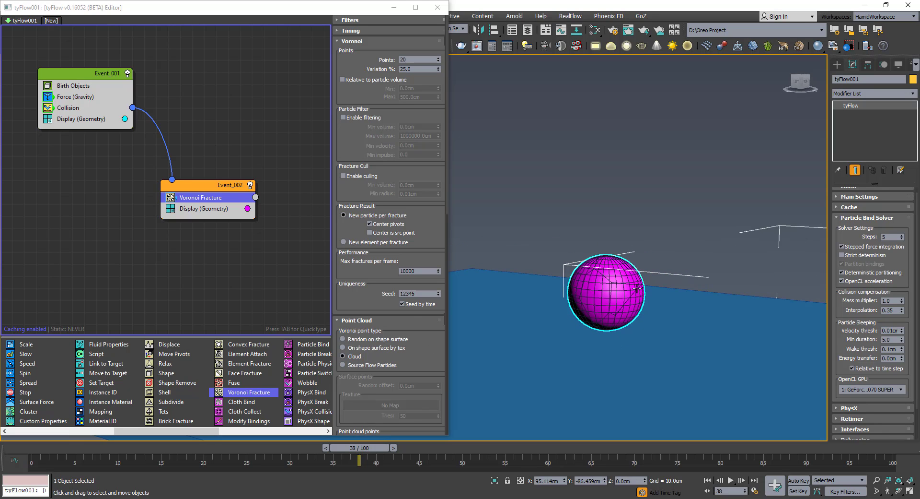
pyautogui.scroll(4, 637, 288)
pyautogui.moveTo(372, 450); pyautogui.dragTo(446, 451)
# Copy the gravity Force from Event_001 into Event_002 below Voronoi Fracture and scrub back to frame 40
pyautogui.scroll(-4, 569, 371)
pyautogui.moveTo(76, 97); pyautogui.dragTo(187, 209)
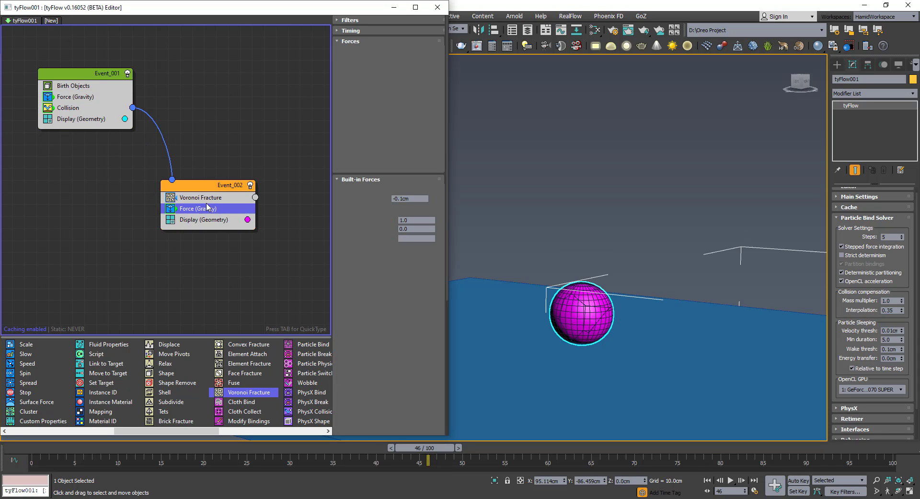
pyautogui.moveTo(415, 447); pyautogui.dragTo(385, 462)
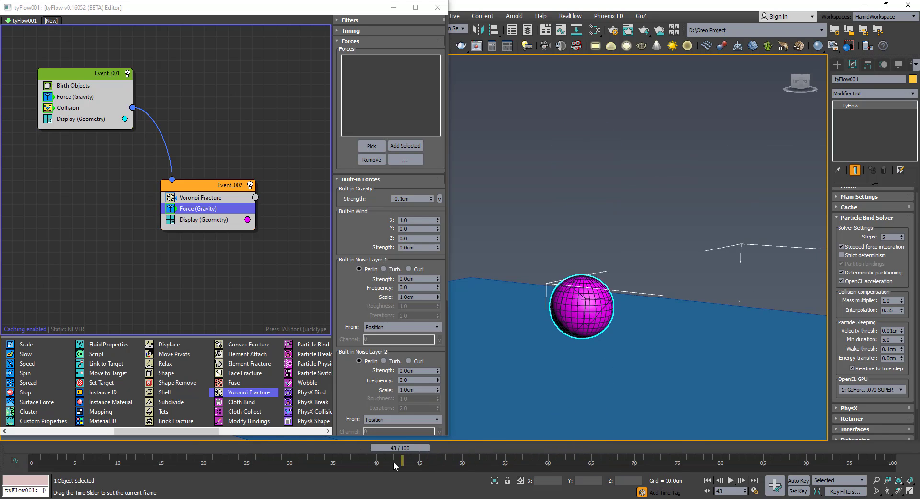
# Add a Collision operator below the gravity Force in Event_002 and pick Box001 as its collider
pyautogui.click(74, 111)
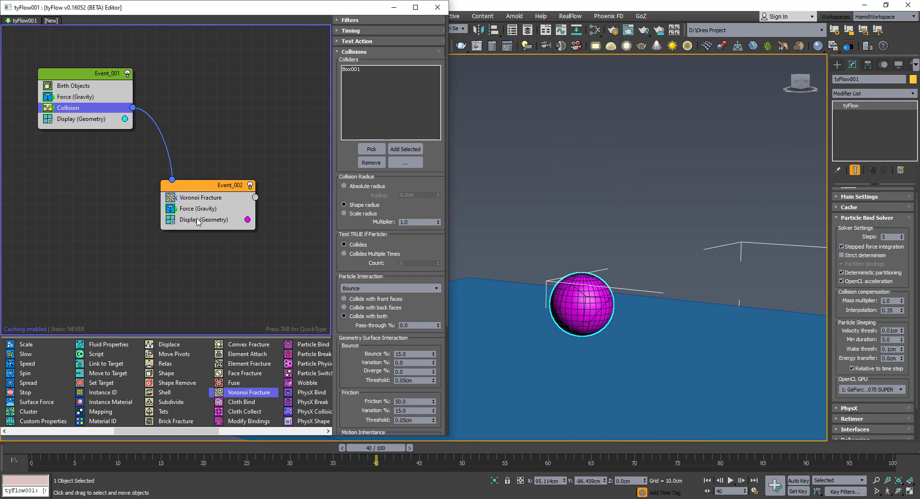
pyautogui.press('Tab')
pyautogui.write('col')
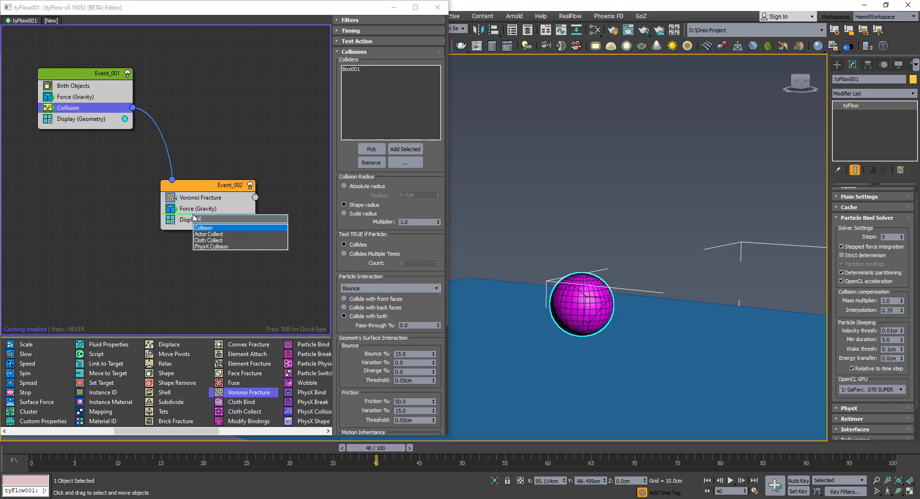
pyautogui.press('Return')
pyautogui.click(376, 150)
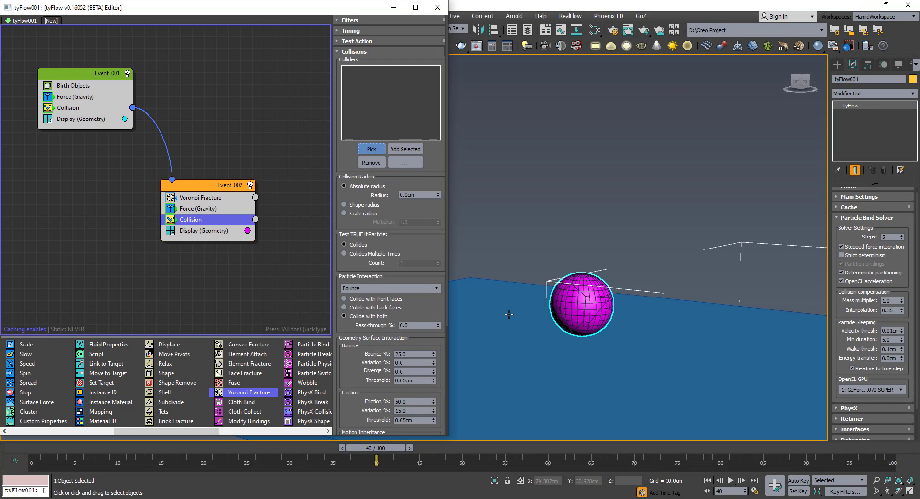
pyautogui.click(480, 369)
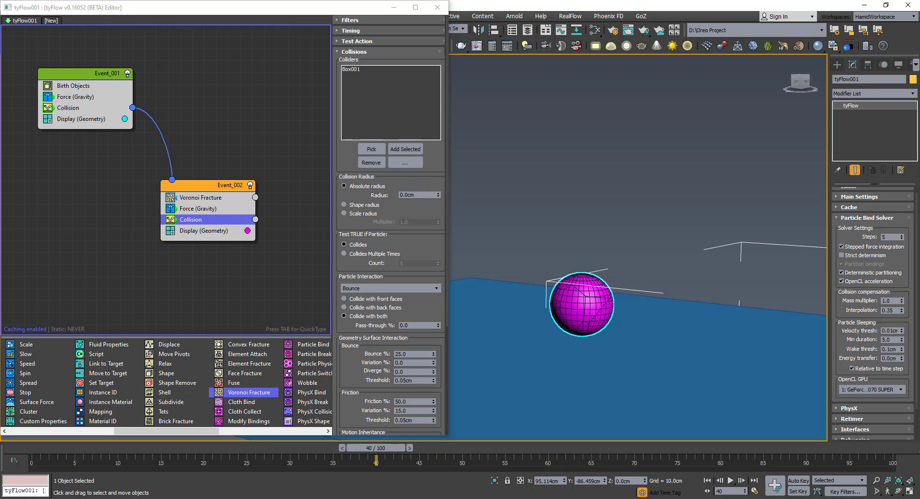
# Scrub to frame 65 and replay the simulation from the start to check how the fragments behave on the slab
pyautogui.moveTo(387, 448); pyautogui.dragTo(598, 430)
pyautogui.keyDown('alt'); pyautogui.moveTo(618, 316); pyautogui.dragTo(614, 289, button='middle'); pyautogui.keyUp('alt')
pyautogui.scroll(1, 632, 349)
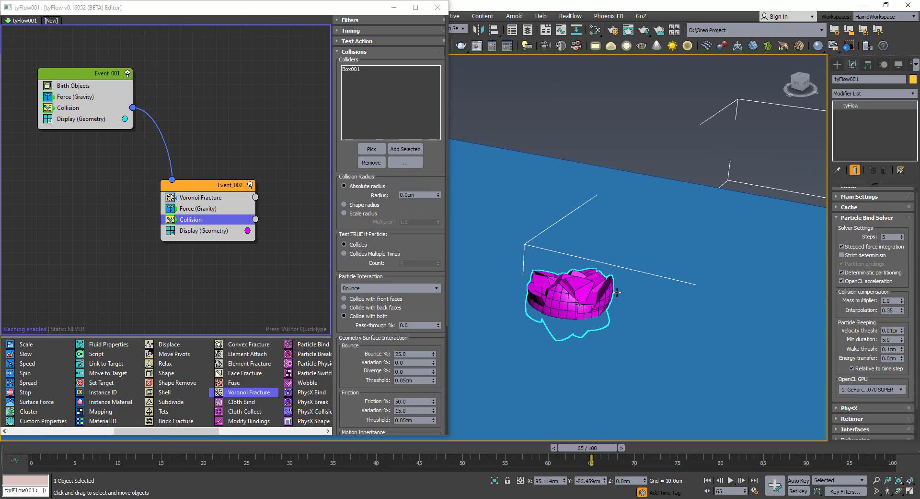
pyautogui.click(707, 480)
pyautogui.click(731, 480)
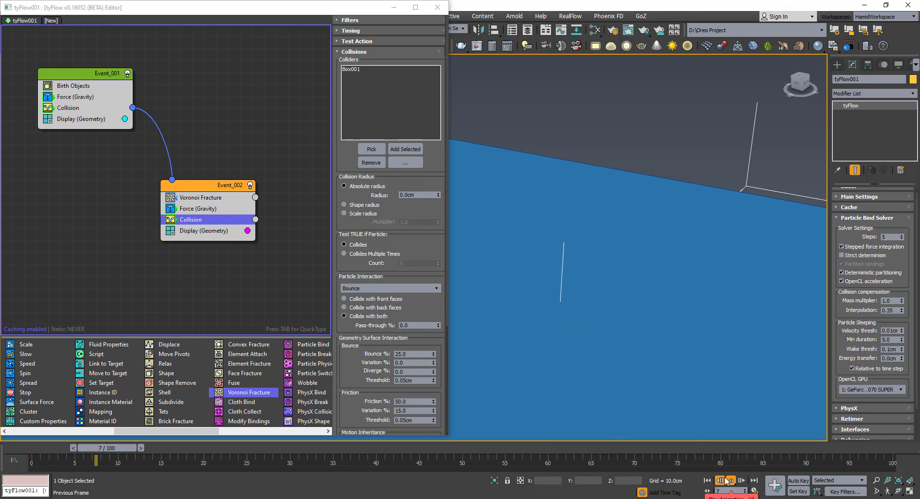
pyautogui.scroll(-2, 638, 308)
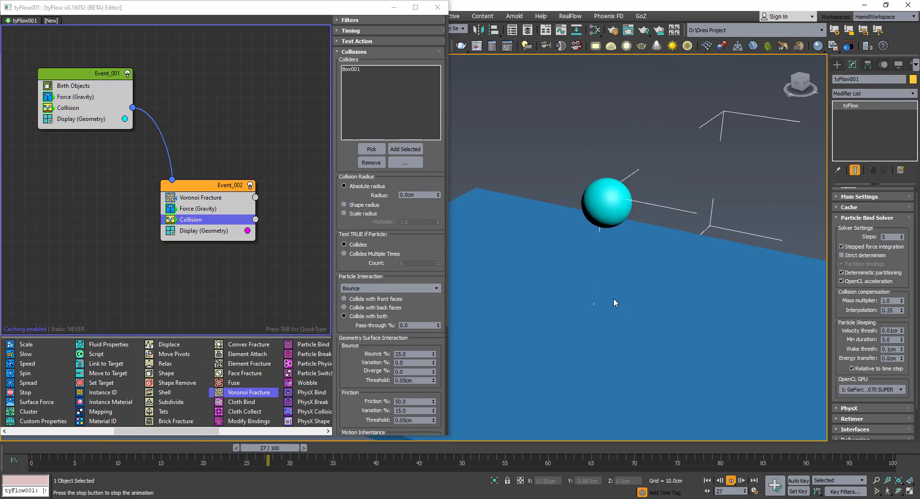
# Go to frame 61 and examine close up how the fractured pieces meet the slab surface
pyautogui.click(555, 448)
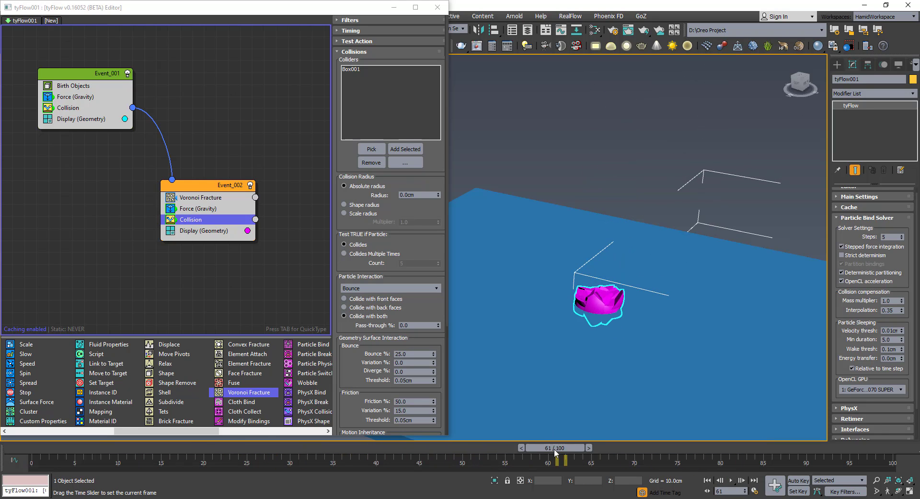
pyautogui.scroll(1, 612, 266)
pyautogui.scroll(6, 612, 265)
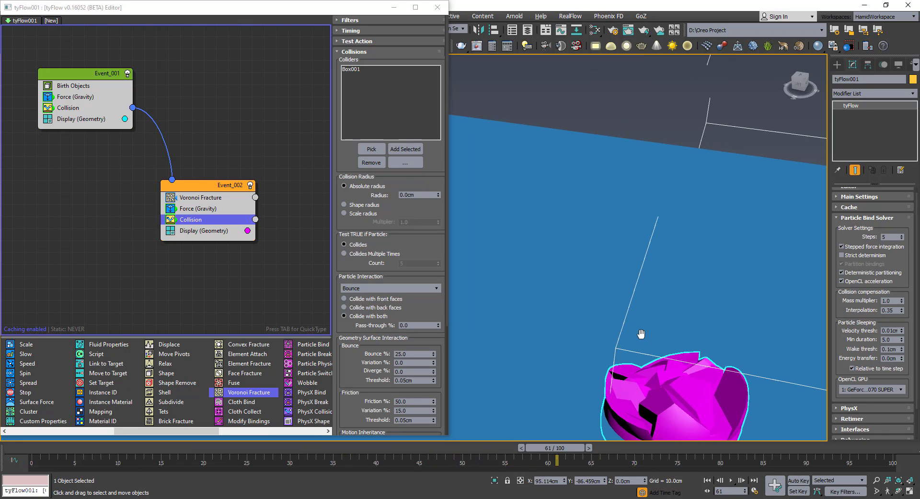
pyautogui.scroll(2, 629, 337)
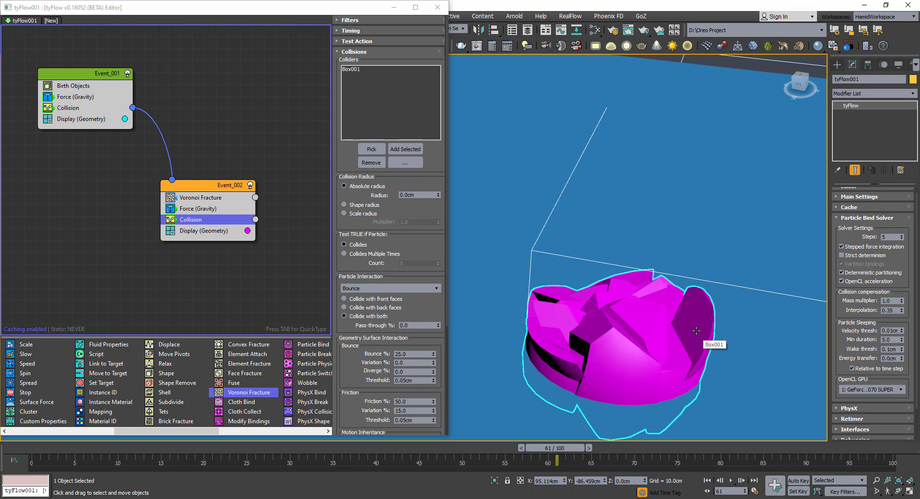
pyautogui.keyDown('alt'); pyautogui.moveTo(697, 331); pyautogui.dragTo(694, 321, button='middle'); pyautogui.keyUp('alt')
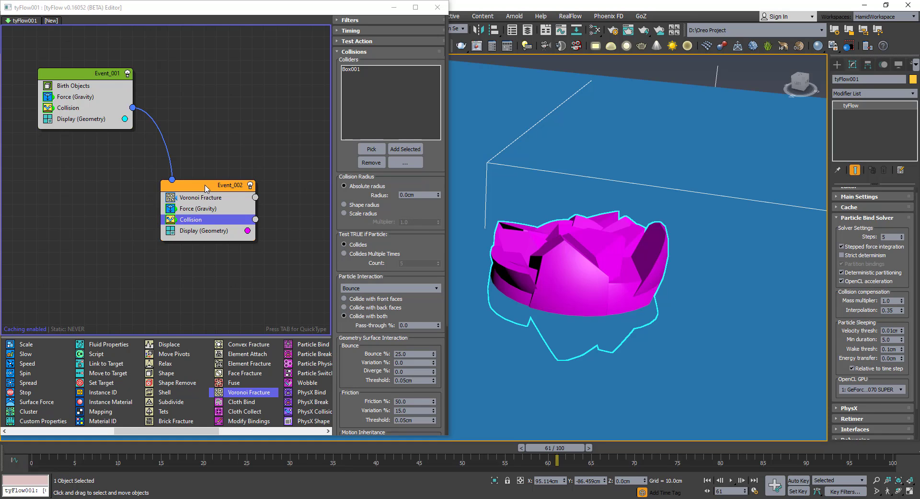
# Look up the PhysX operators and add a PhysX Shape operator to Event_002 between Voronoi Fracture and the gravity Force
pyautogui.moveTo(206, 188); pyautogui.dragTo(210, 186)
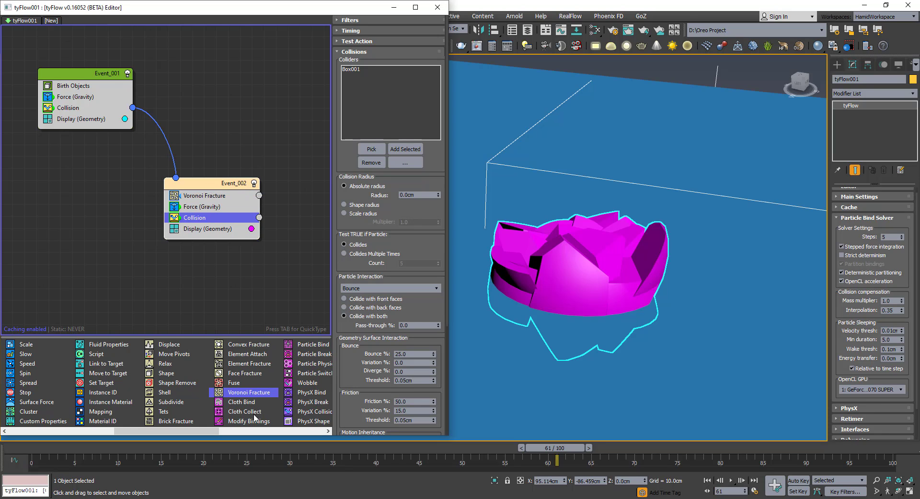
pyautogui.click(317, 410)
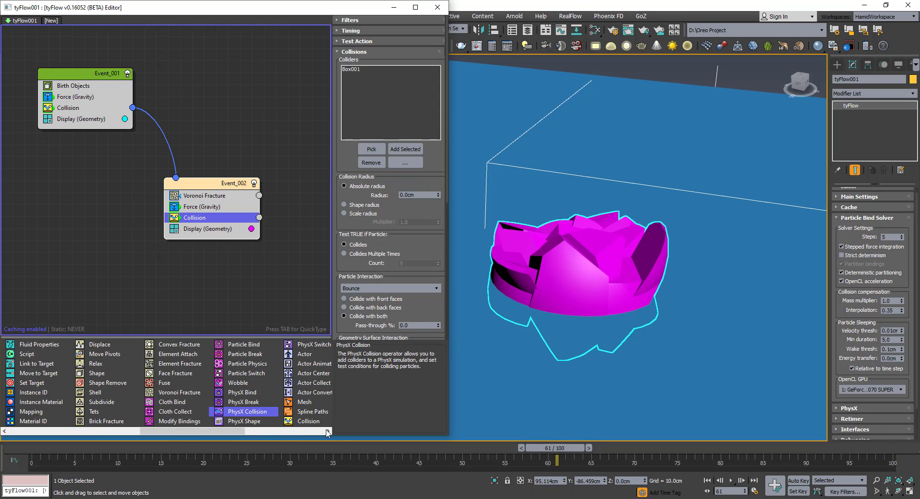
pyautogui.click(257, 422)
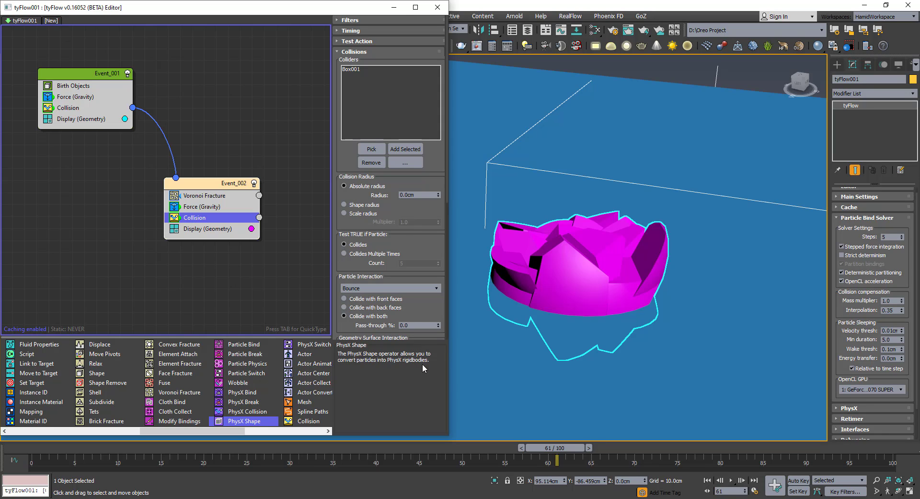
pyautogui.moveTo(242, 254); pyautogui.dragTo(214, 204)
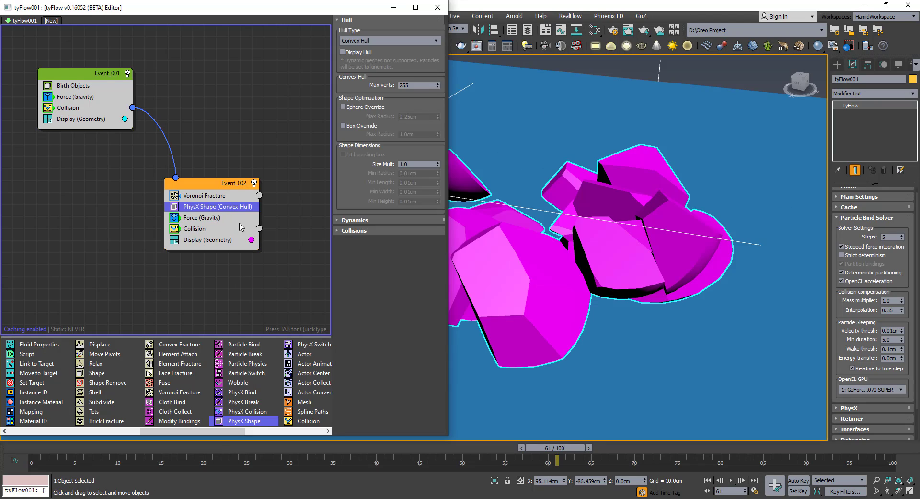
# Replay the simulation from the start and scrub to frame 39 to check how the PhysX fragments break apart on the slab
pyautogui.scroll(-5, 521, 314)
pyautogui.moveTo(583, 406); pyautogui.dragTo(640, 402, button='middle')
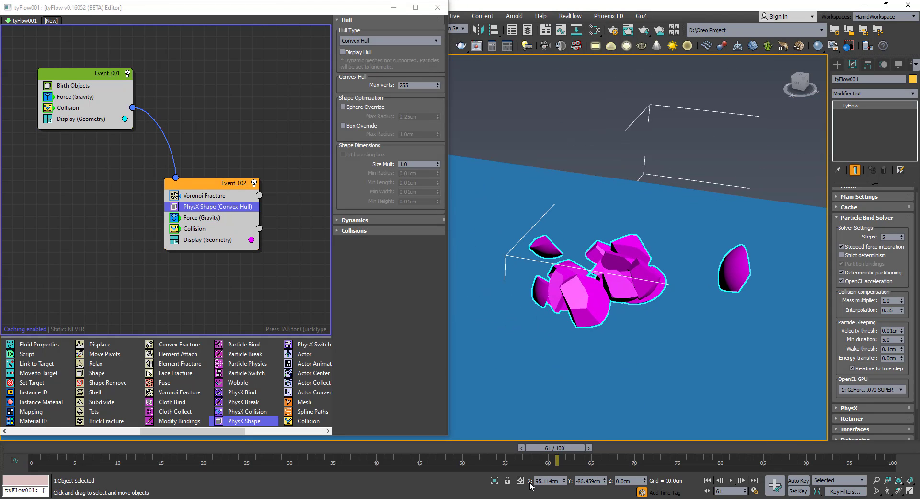
pyautogui.click(707, 479)
pyautogui.click(730, 480)
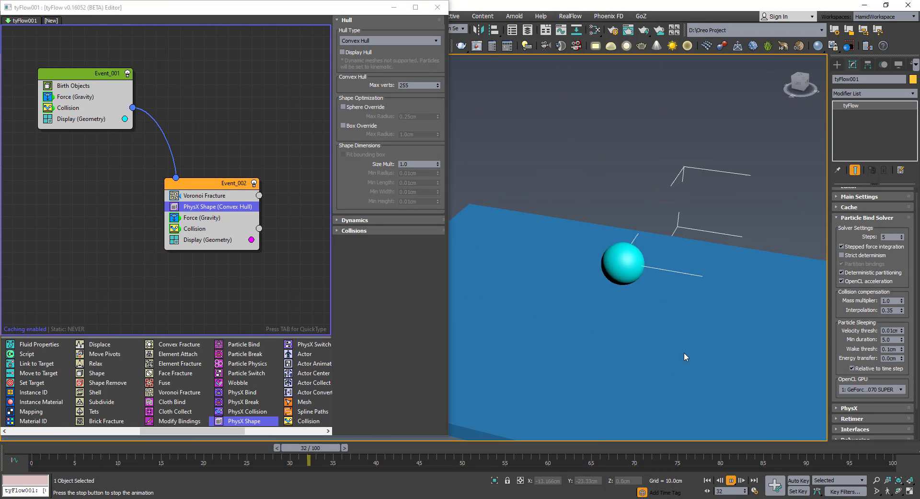
pyautogui.keyDown('alt'); pyautogui.moveTo(652, 273); pyautogui.dragTo(677, 287, button='middle'); pyautogui.keyUp('alt')
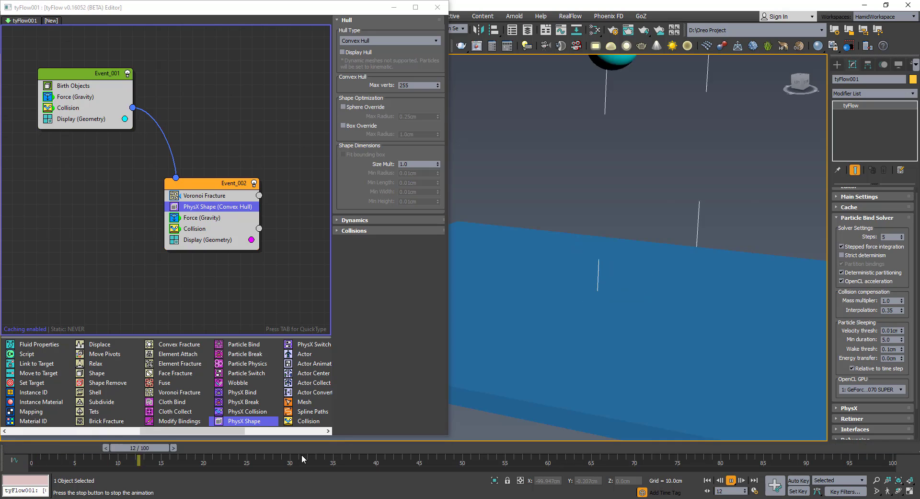
pyautogui.moveTo(280, 449); pyautogui.dragTo(376, 460)
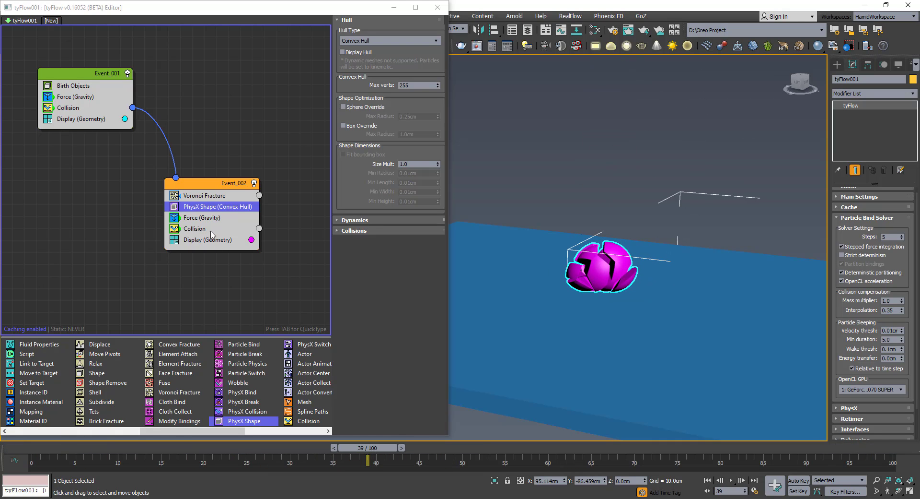
# Delete the gravity Force from Event_002 and play the simulation to check the fragments without it
pyautogui.click(202, 217)
pyautogui.click(174, 218)
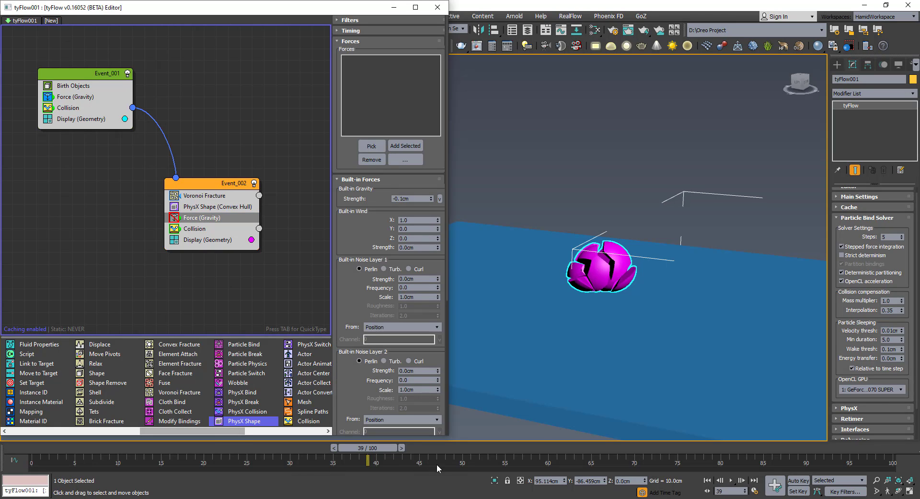
pyautogui.click(208, 207)
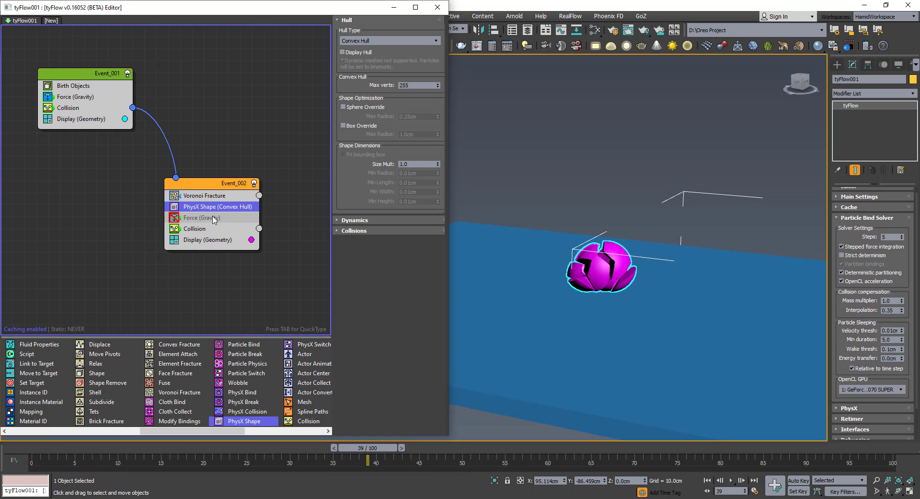
pyautogui.click(213, 218)
pyautogui.press('Delete')
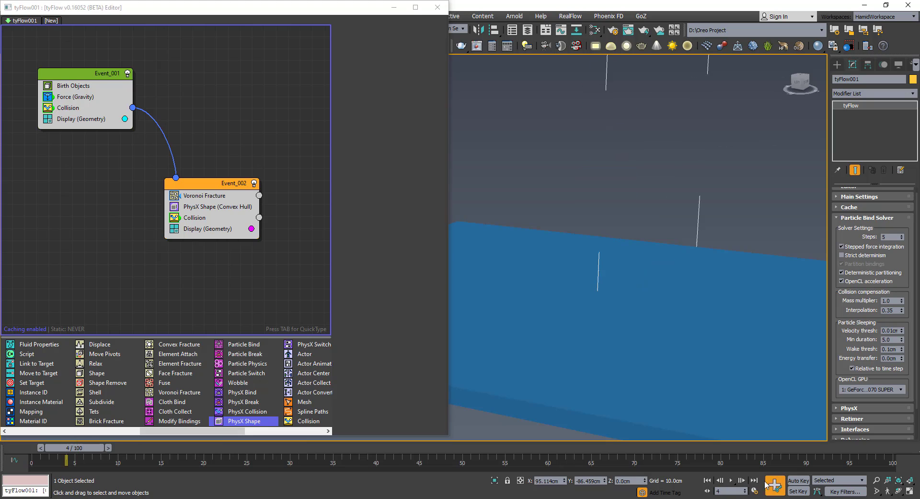
pyautogui.click(731, 480)
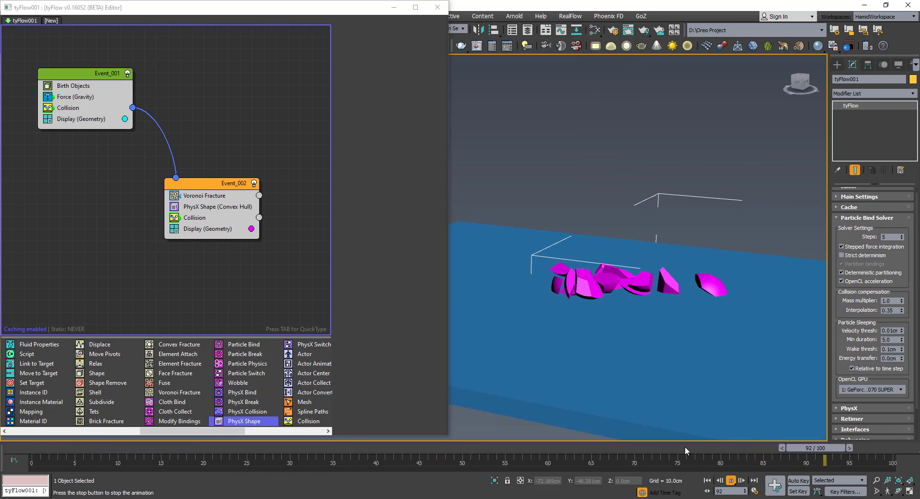
pyautogui.click(731, 480)
# Disable the Collision operator in Event_002, replay the simulation from the start and go to frame 45
pyautogui.click(176, 219)
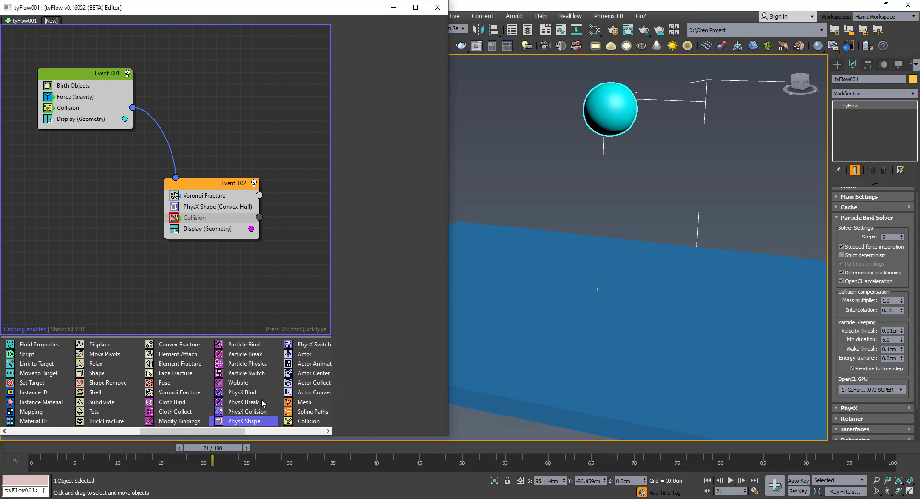
pyautogui.click(707, 479)
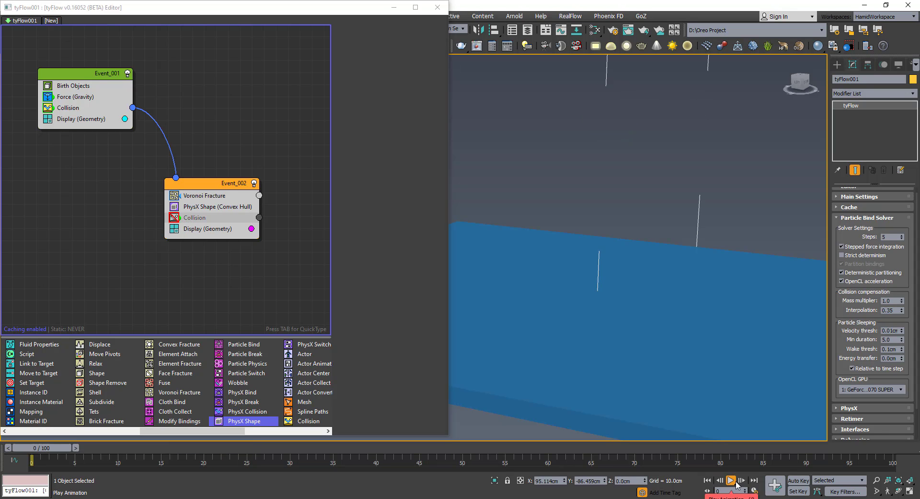
pyautogui.click(730, 480)
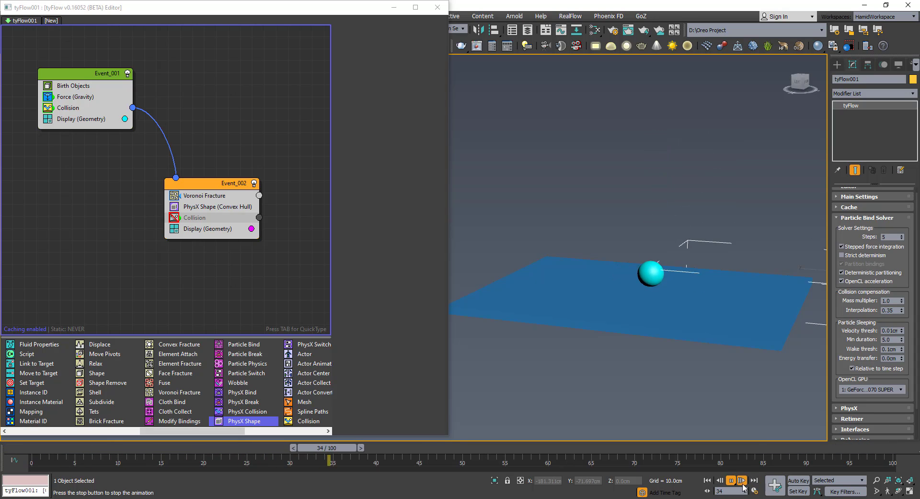
pyautogui.click(731, 480)
pyautogui.click(421, 453)
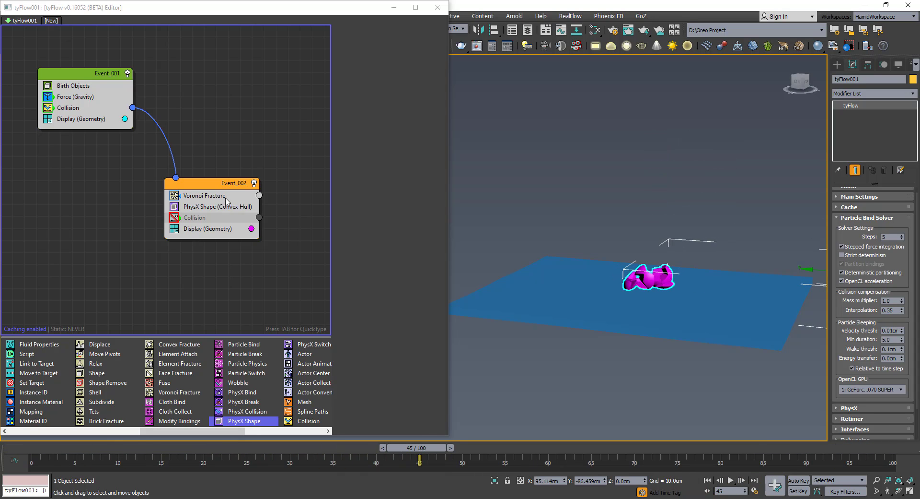
# Switch PhysX Shape off, scrub to frame 76, and switch it back on to compare the sphere with and without rigid bodies
pyautogui.click(183, 206)
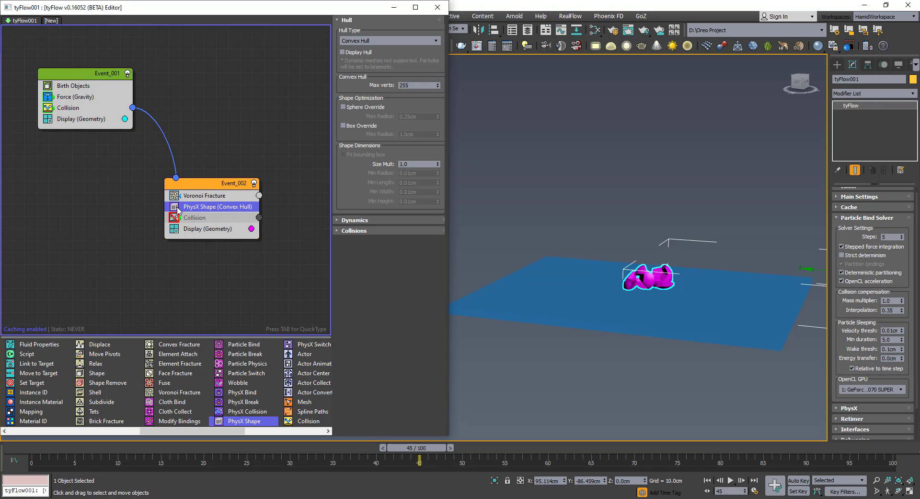
pyautogui.click(174, 207)
pyautogui.moveTo(410, 450); pyautogui.dragTo(686, 453)
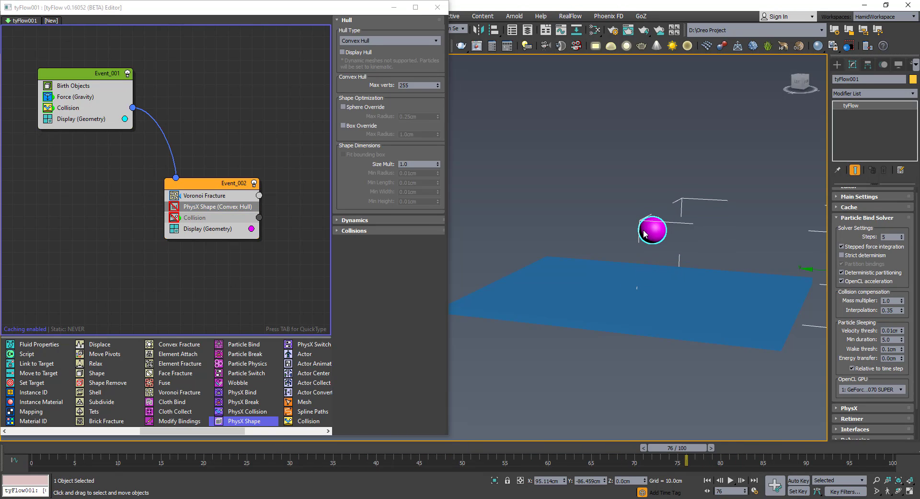
pyautogui.click(175, 207)
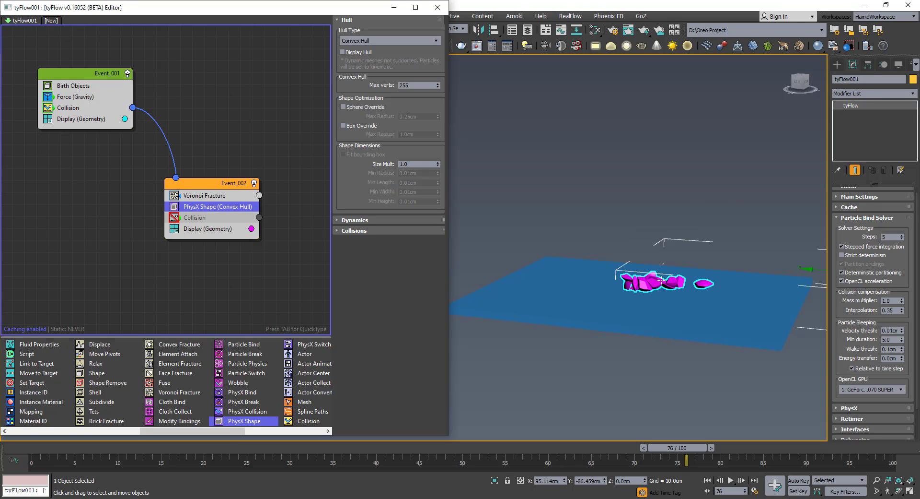
# Collapse the Particle Bind Solver settings and examine the tyFlow object's PhysX world settings for default gravity and ground collider
pyautogui.click(853, 221)
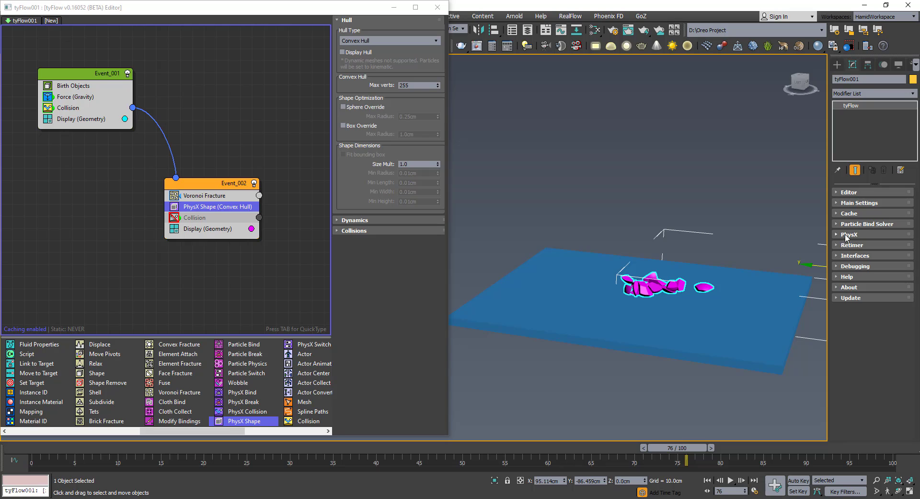
pyautogui.click(853, 235)
pyautogui.scroll(-5, 845, 229)
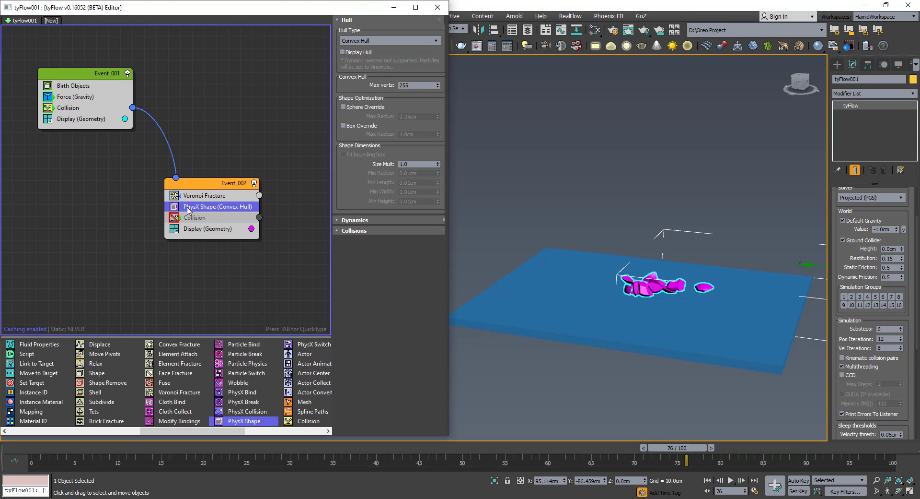
pyautogui.scroll(2, 843, 225)
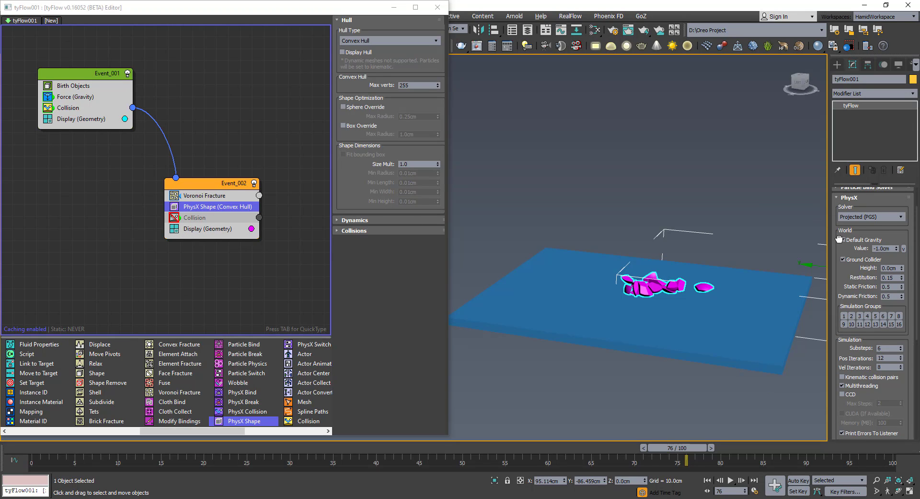
pyautogui.scroll(-1, 846, 287)
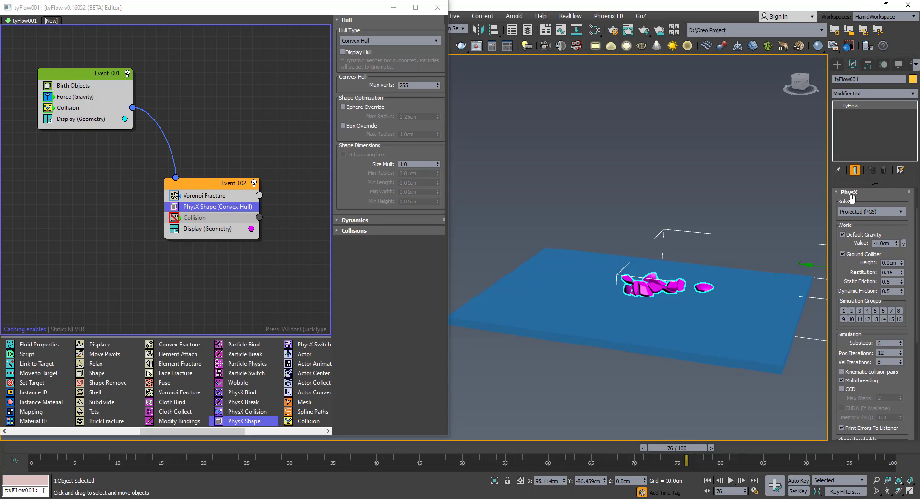
pyautogui.scroll(2, 854, 239)
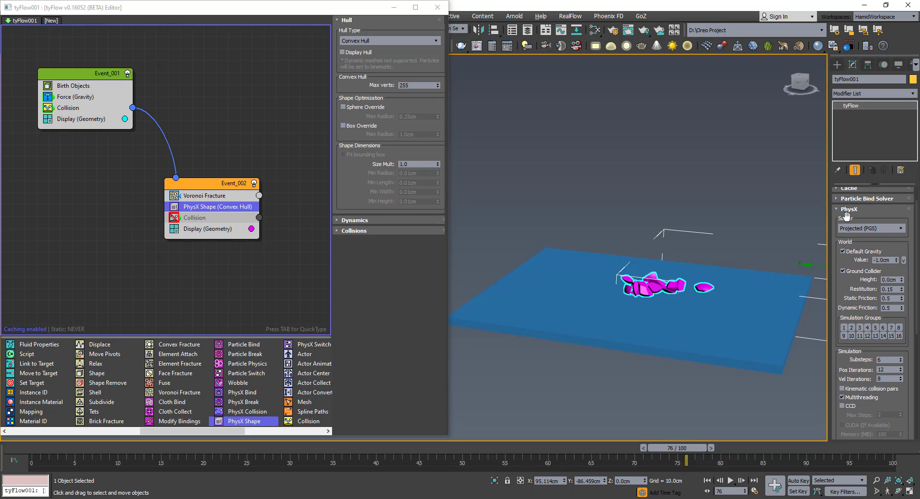
pyautogui.click(887, 259)
pyautogui.scroll(-1, 842, 286)
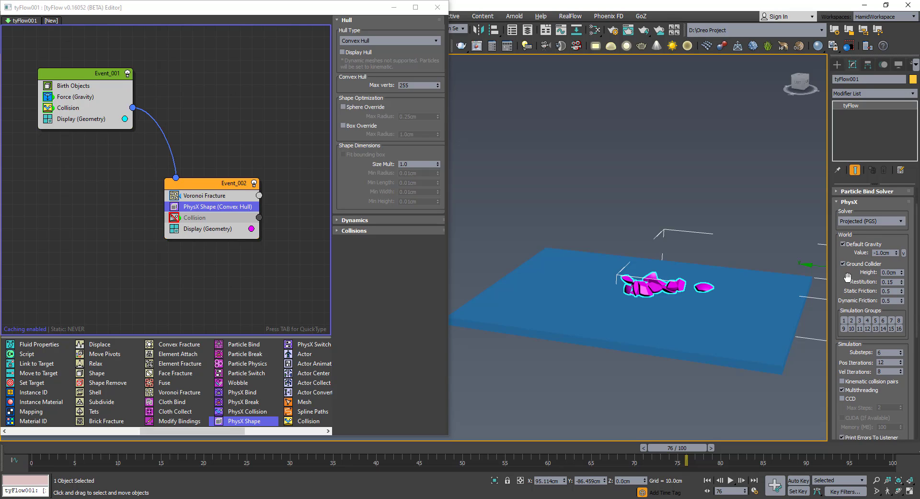
# Delete the Box001 slab, scrub back to frame 24, and undo the deletion
pyautogui.keyDown('alt'); pyautogui.moveTo(719, 341); pyautogui.dragTo(732, 303, button='middle'); pyautogui.keyUp('alt')
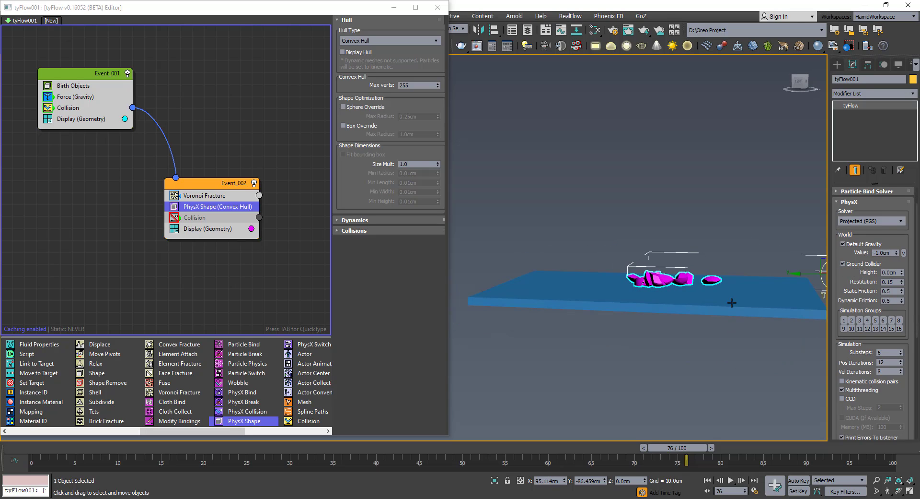
pyautogui.click(722, 305)
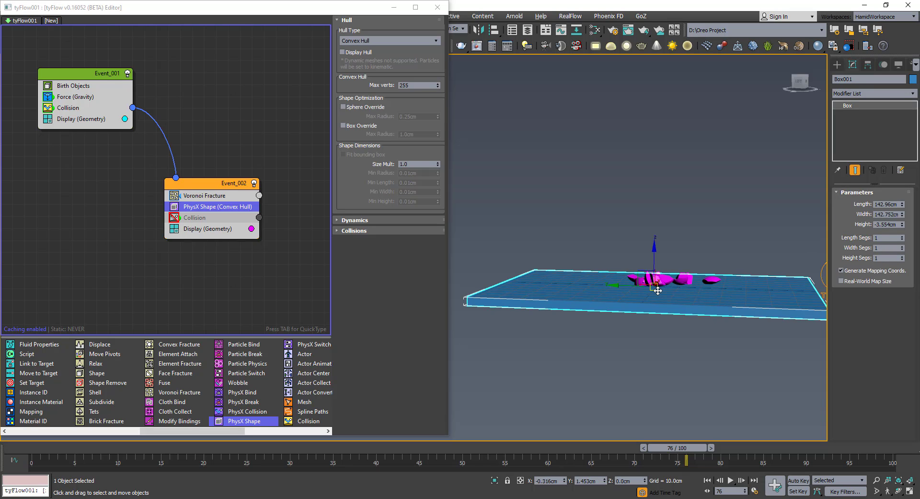
pyautogui.press('Delete')
pyautogui.moveTo(669, 447); pyautogui.dragTo(182, 456)
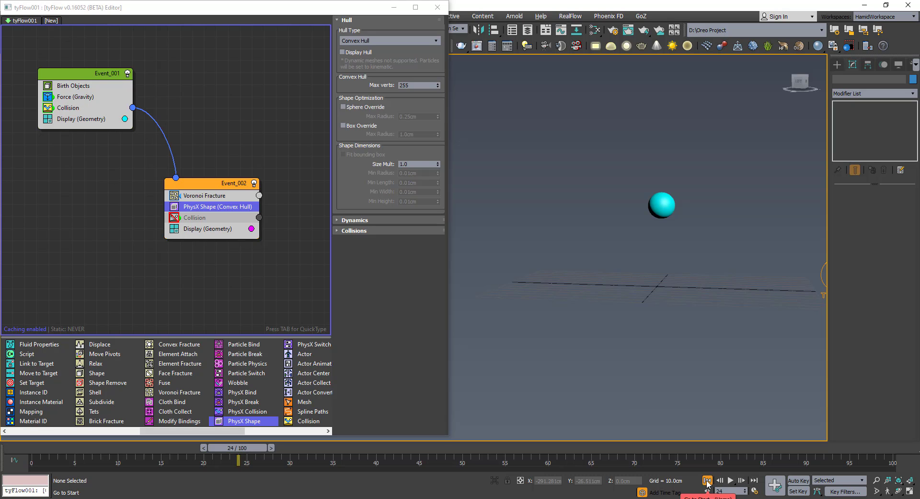
pyautogui.hotkey('ctrl', 'z')
pyautogui.keyDown('alt'); pyautogui.moveTo(657, 314); pyautogui.dragTo(707, 343, button='middle'); pyautogui.keyUp('alt')
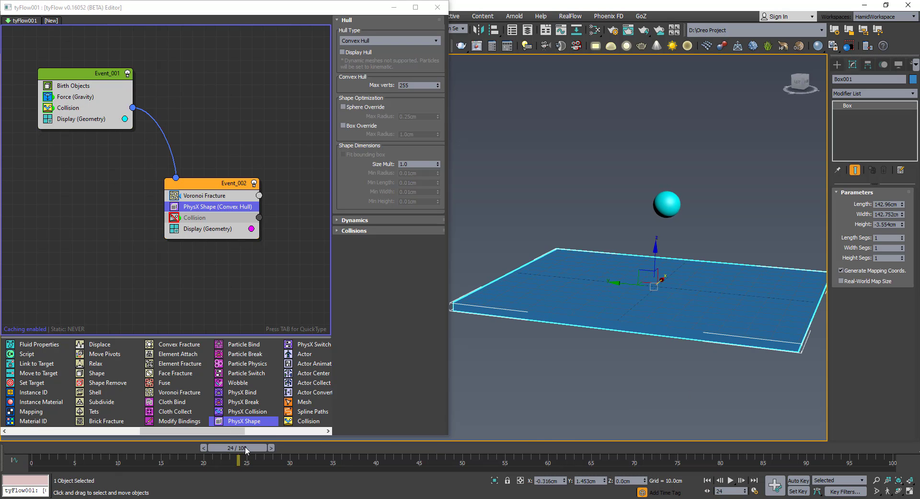
# Scrub to frame 28, play the simulation briefly with the slab in place, and return to the first frame
pyautogui.moveTo(246, 447); pyautogui.dragTo(286, 447)
pyautogui.keyDown('alt'); pyautogui.moveTo(666, 297); pyautogui.dragTo(680, 300, button='middle'); pyautogui.keyUp('alt')
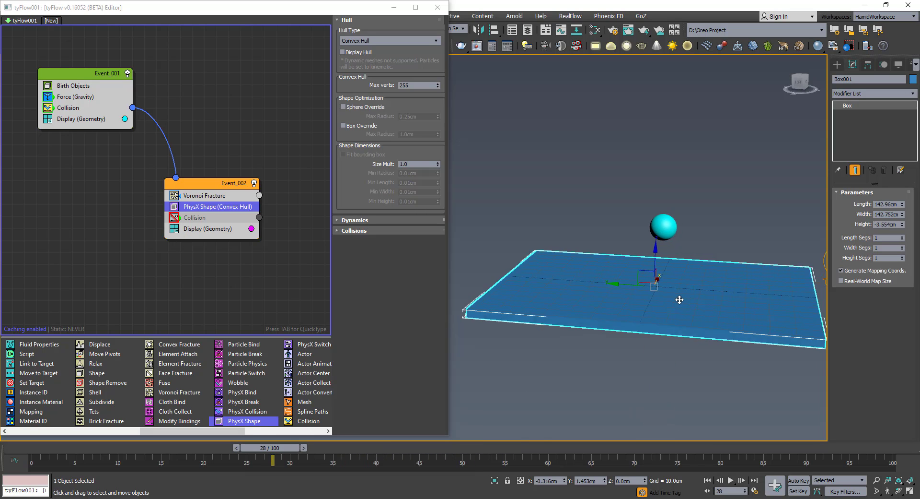
pyautogui.click(730, 480)
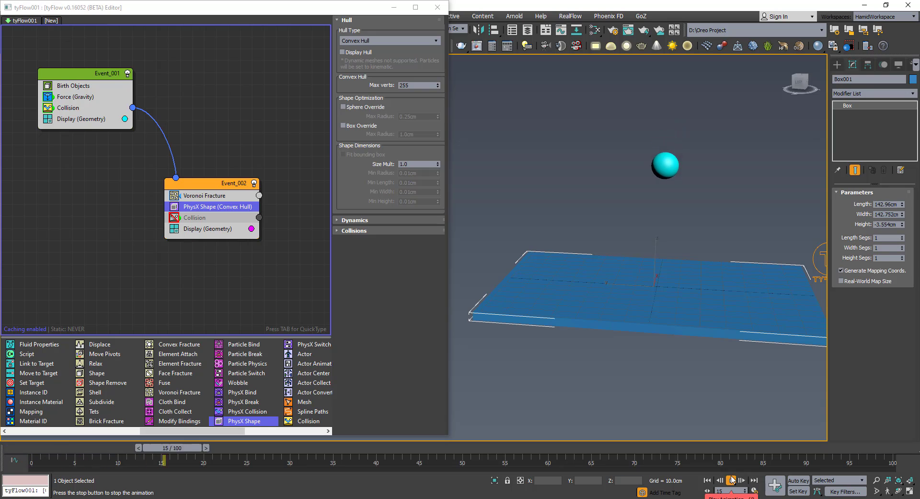
pyautogui.click(708, 481)
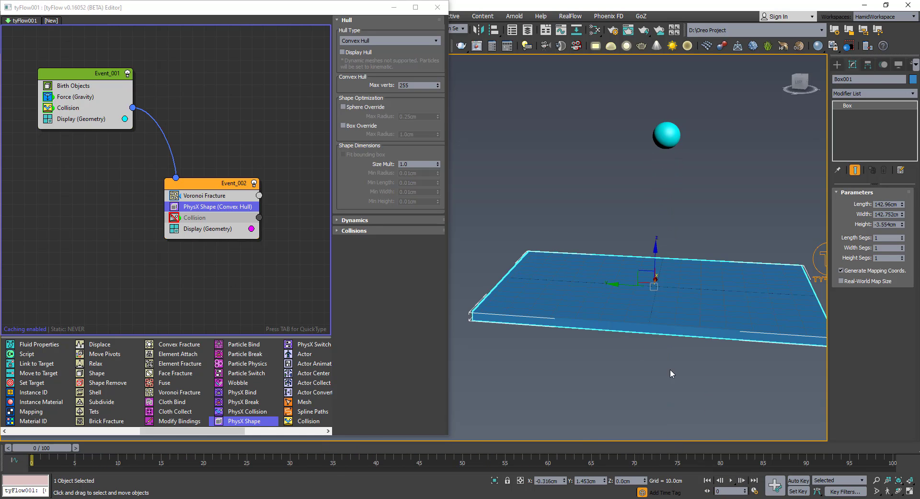
# With tyFlow001 selected and PhysX Shape re-enabled at frame 62, turn off Default Gravity and Ground Collider in its PhysX world settings
pyautogui.click(652, 360)
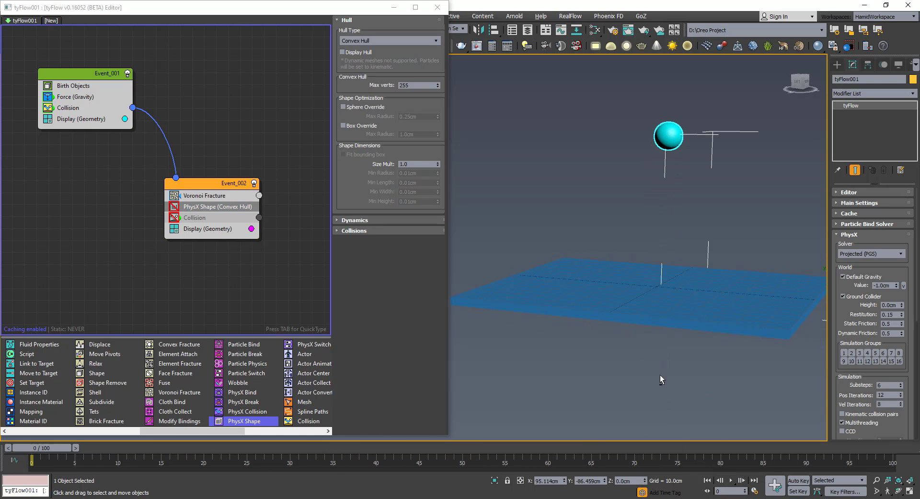
pyautogui.moveTo(534, 448); pyautogui.dragTo(564, 449)
pyautogui.click(175, 208)
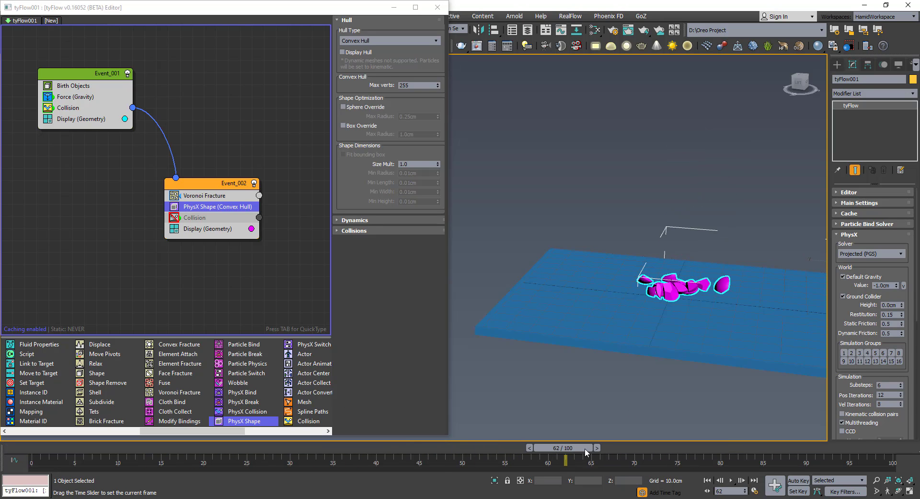
pyautogui.click(843, 277)
pyautogui.click(843, 296)
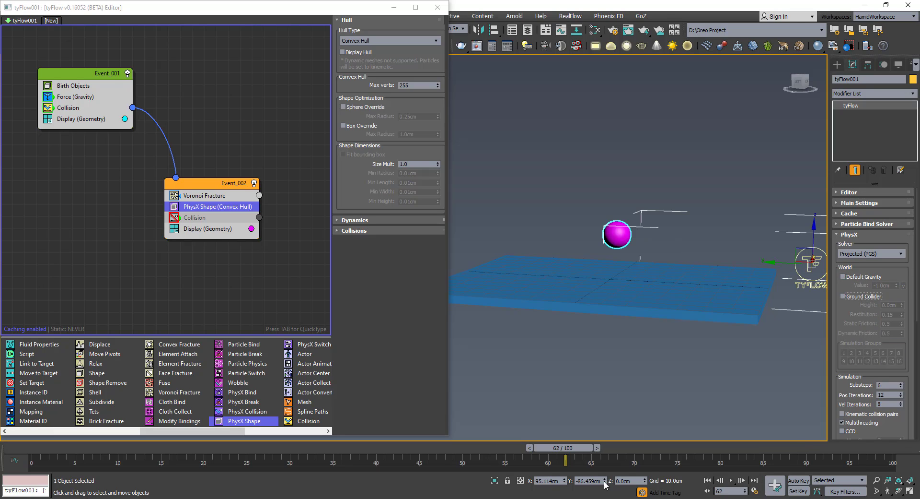
# Play the simulation from the first frame with the PhysX world gravity and ground collider off, then scrub to frame 53
pyautogui.press('Home')
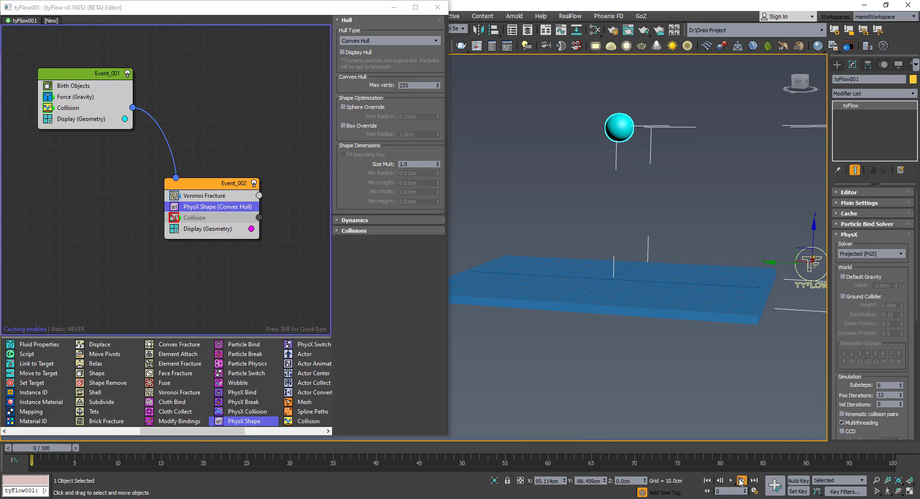
pyautogui.click(741, 481)
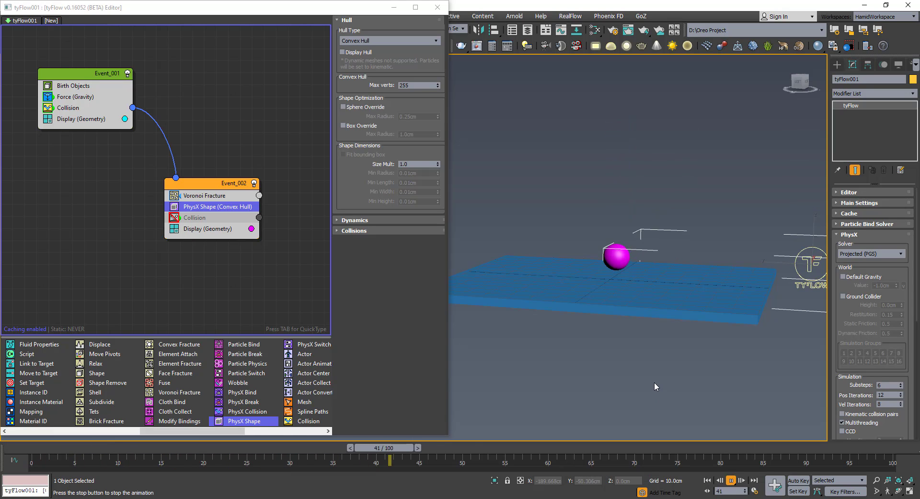
pyautogui.click(730, 481)
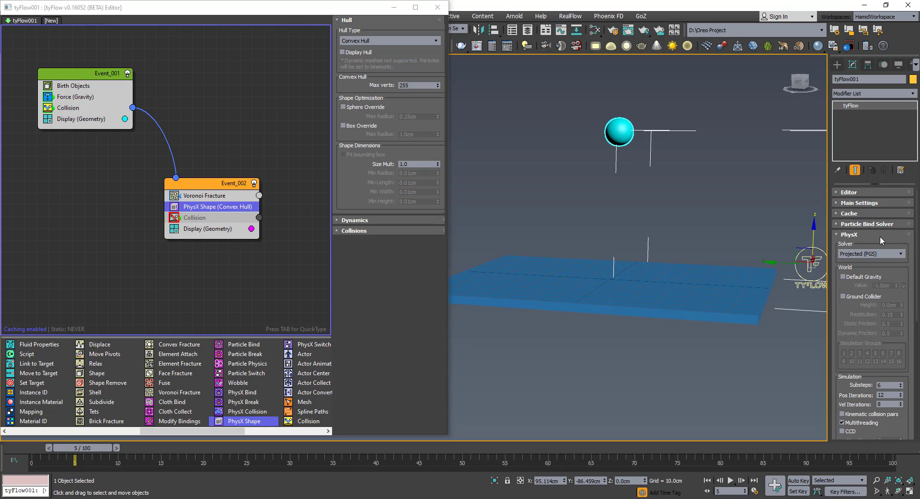
pyautogui.click(856, 224)
pyautogui.click(855, 224)
pyautogui.moveTo(95, 447); pyautogui.dragTo(504, 447)
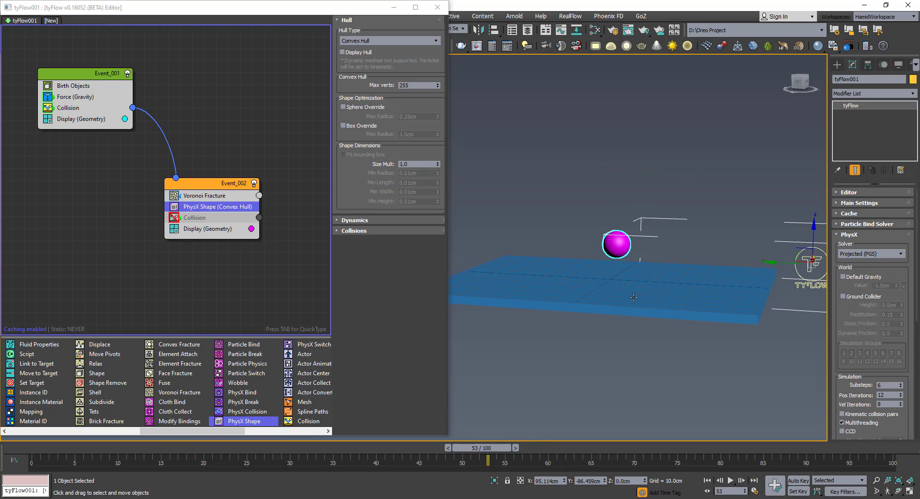
# Copy the Force (Gravity) operator from Event_001 into Event_002 below PhysX Shape, play the simulation, and scrub back to frame 45
pyautogui.moveTo(198, 187); pyautogui.dragTo(200, 187)
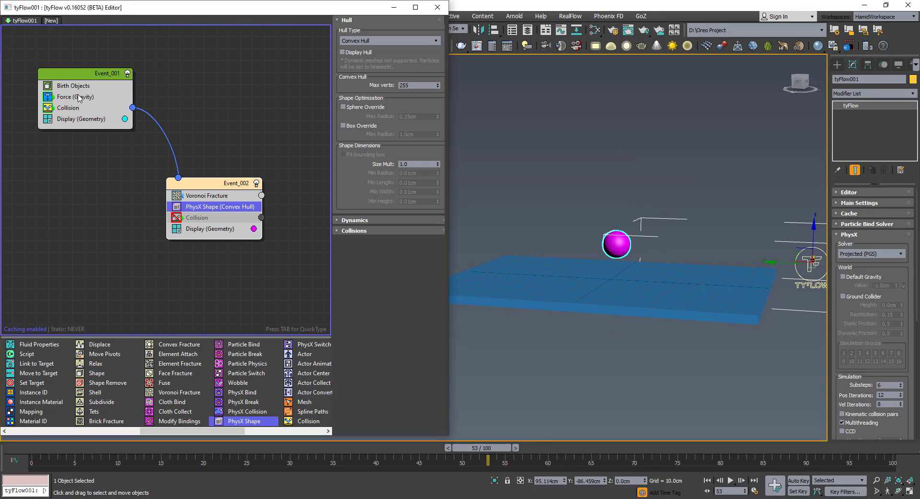
pyautogui.moveTo(79, 98); pyautogui.dragTo(209, 215)
pyautogui.moveTo(487, 448); pyautogui.dragTo(177, 447)
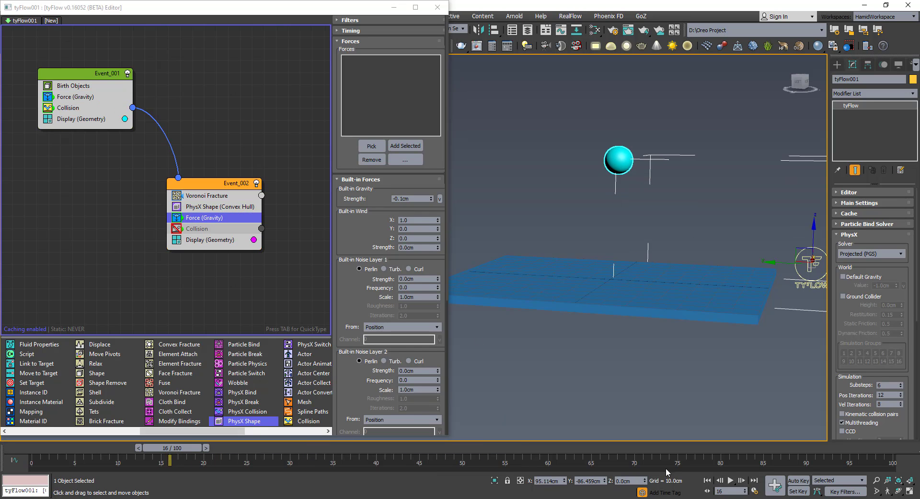
pyautogui.click(731, 480)
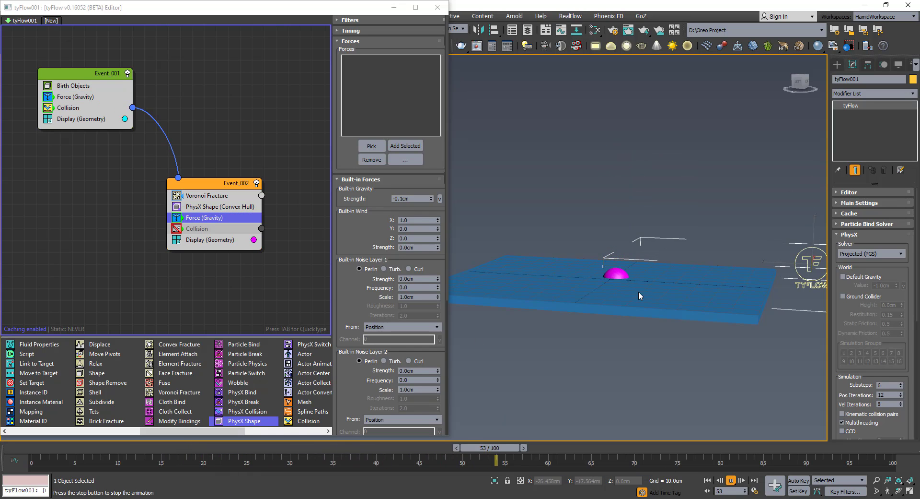
pyautogui.moveTo(705, 450); pyautogui.dragTo(420, 448)
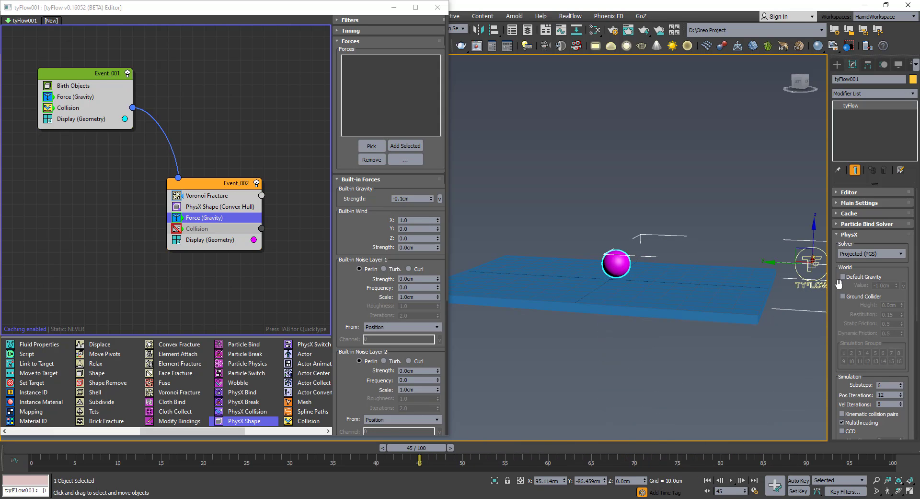
pyautogui.moveTo(647, 352)
pyautogui.keyDown('alt'); pyautogui.mouseDown(button='middle')
pyautogui.moveTo(662, 319)
pyautogui.moveTo(645, 350)
pyautogui.mouseUp(button='middle'); pyautogui.keyUp('alt')
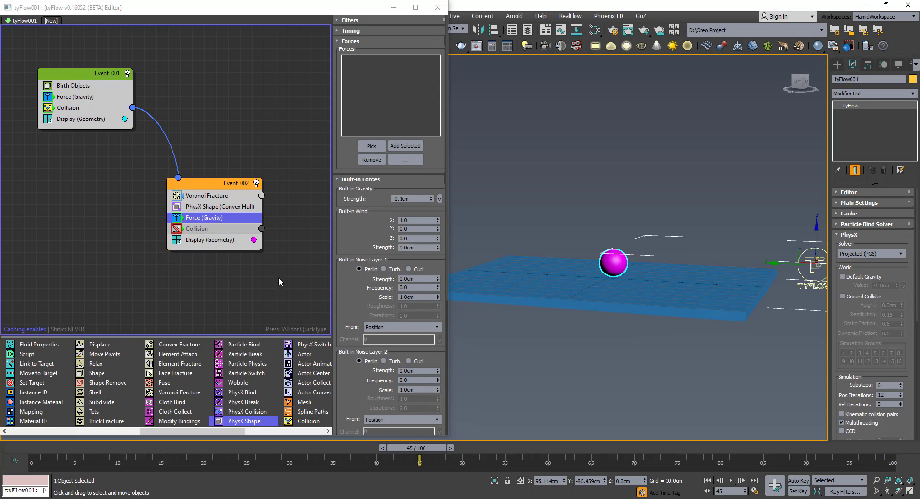
# Re-enable the Collision operator in Event_002, replay the simulation from the first frame, and scrub back to frame 31
pyautogui.click(177, 229)
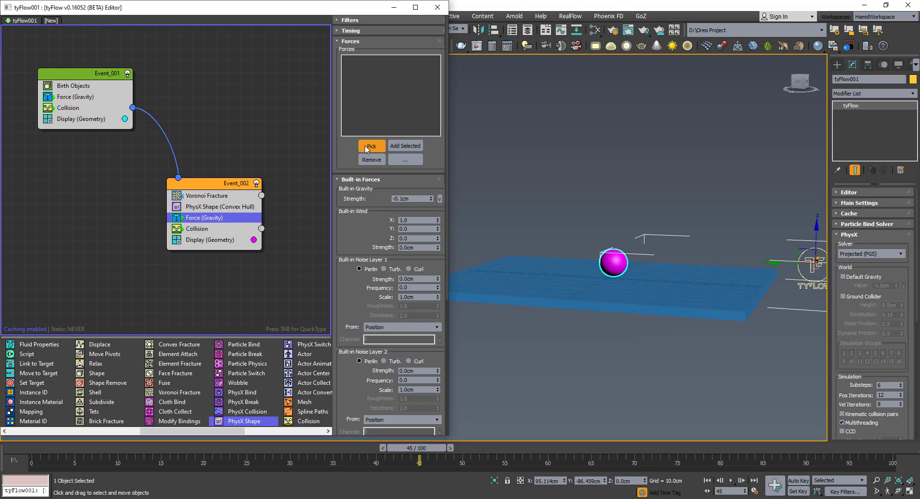
pyautogui.click(215, 230)
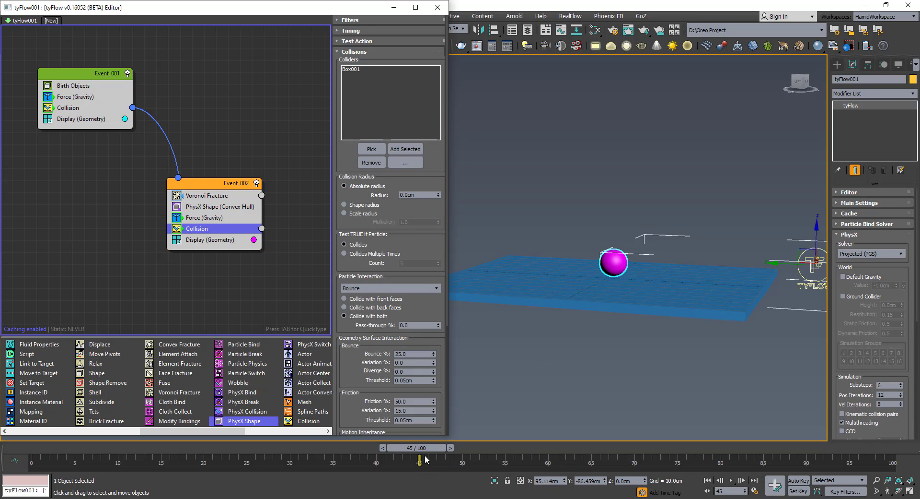
pyautogui.press('Home')
pyautogui.click(738, 481)
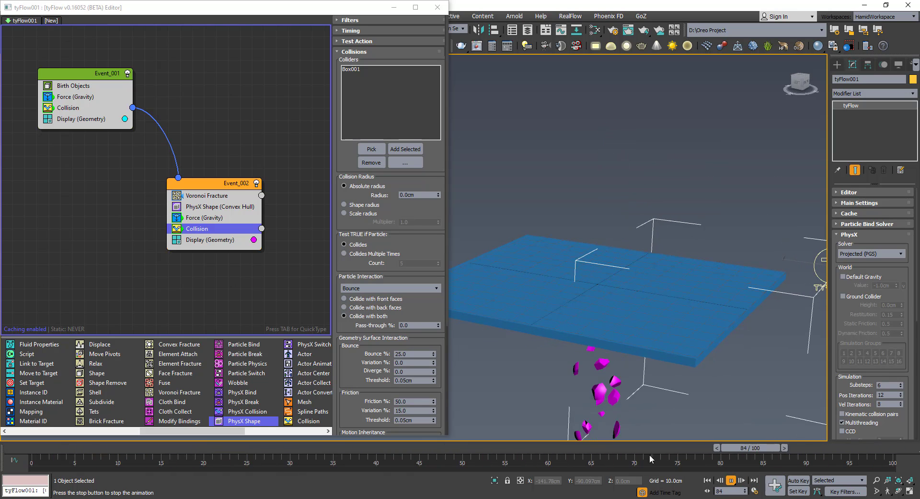
pyautogui.moveTo(416, 450); pyautogui.dragTo(302, 404)
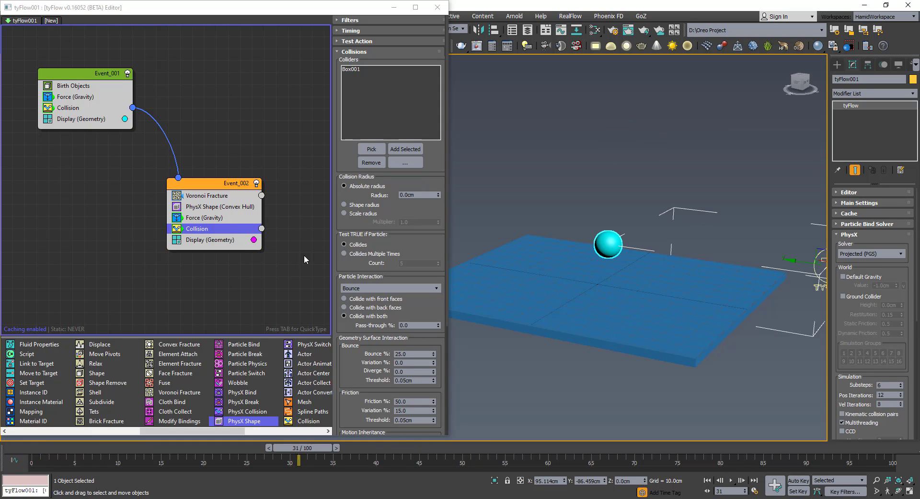
# Set the Event_002 collision radius to Shape radius and play the simulation up to frame 79
pyautogui.click(354, 207)
pyautogui.click(731, 479)
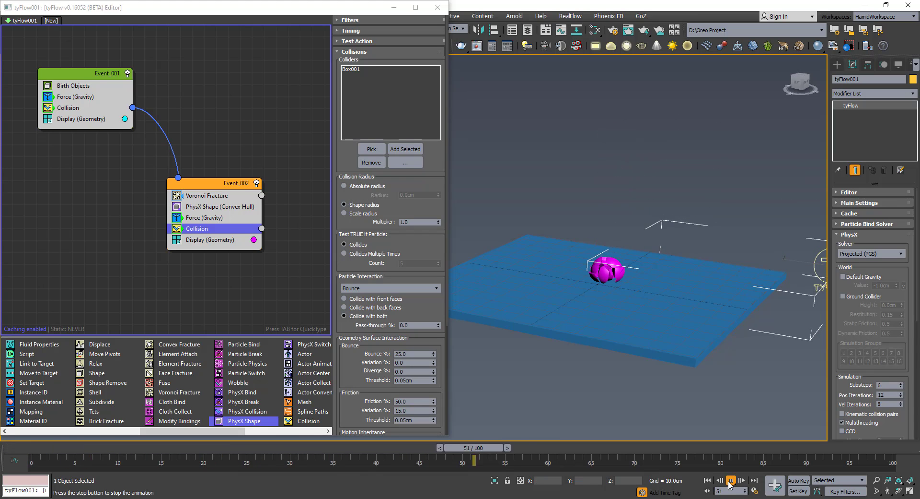
pyautogui.click(730, 483)
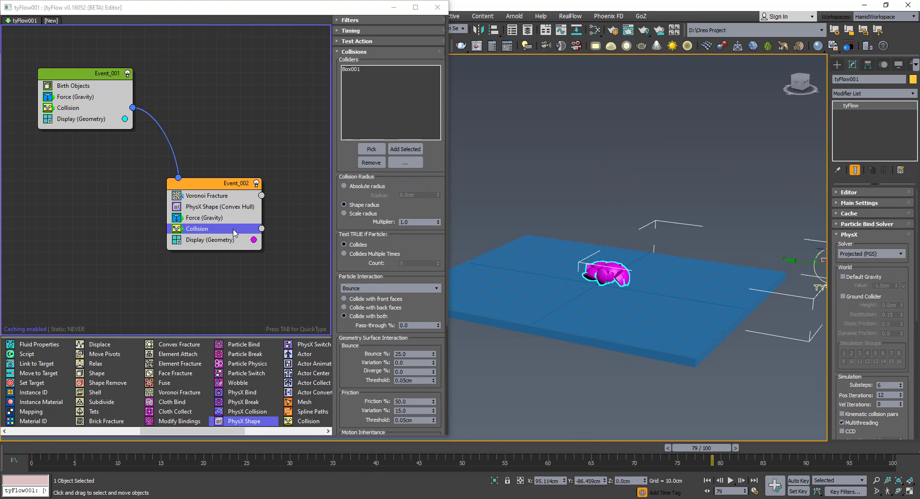
# Set the built-in gravity strength of the Event_002 Force operator to -1.0 cm and return to the first frame
pyautogui.click(205, 217)
pyautogui.click(432, 201)
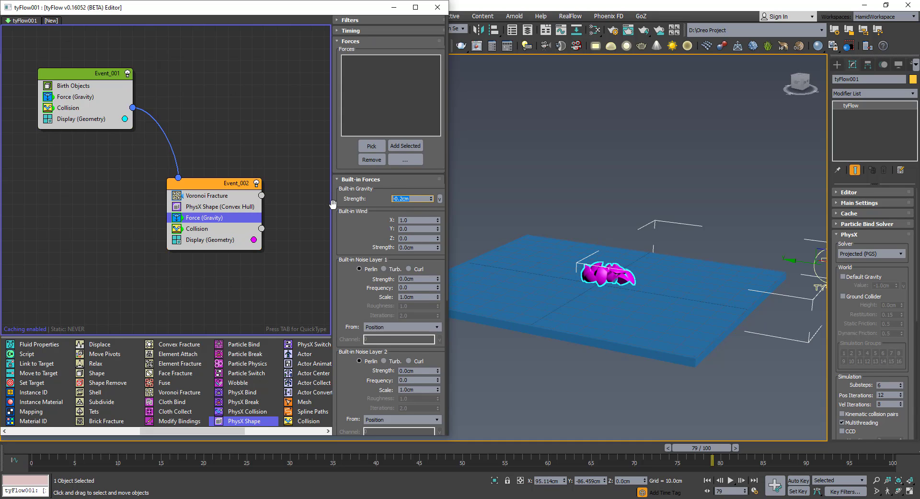
pyautogui.write('-1')
pyautogui.press('Return')
pyautogui.click(707, 479)
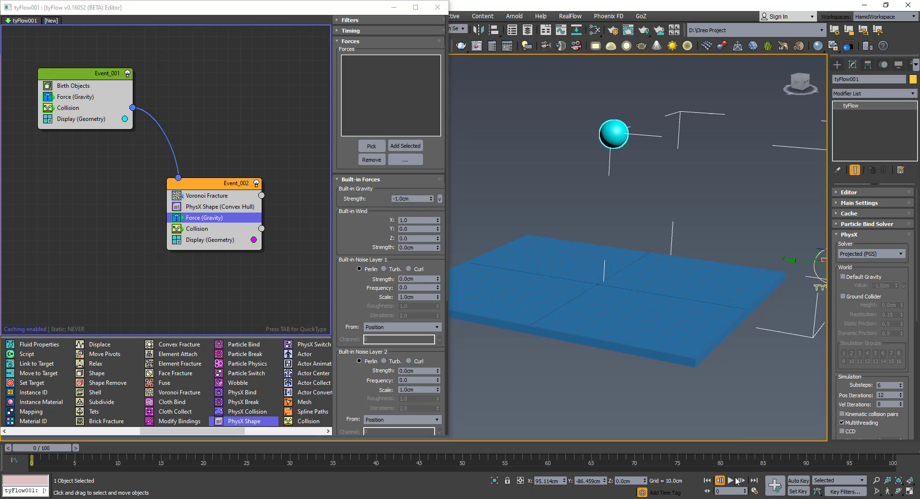
# Play the simulation, examine the fragments on the slab up close, and scrub to frame 69
pyautogui.click(731, 480)
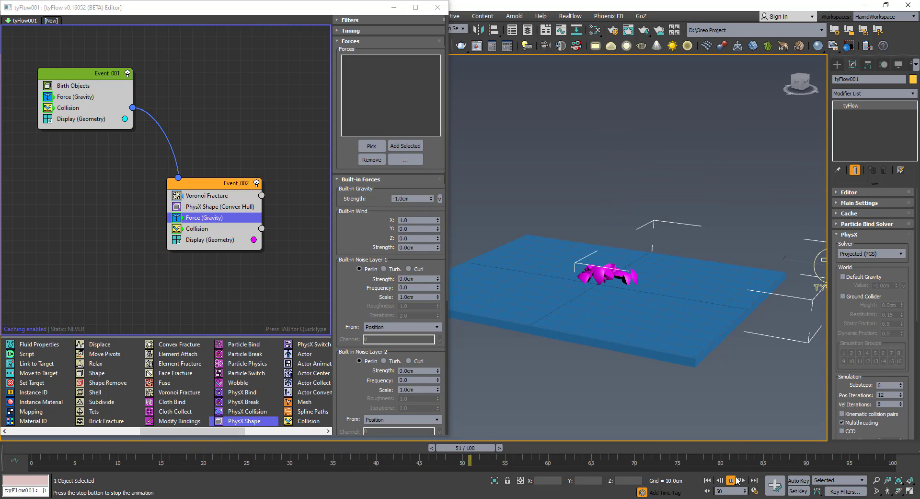
pyautogui.scroll(2, 633, 259)
pyautogui.keyDown('alt'); pyautogui.moveTo(633, 259); pyautogui.dragTo(637, 259, button='middle'); pyautogui.keyUp('alt')
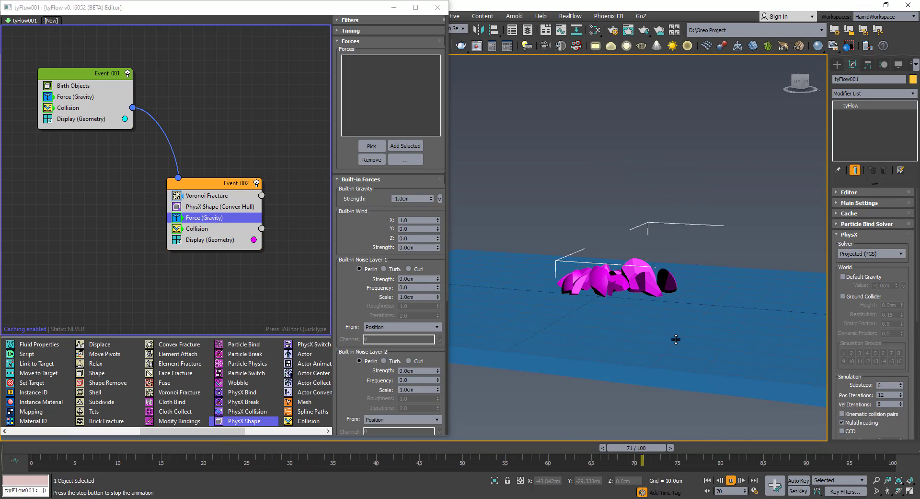
pyautogui.click(732, 481)
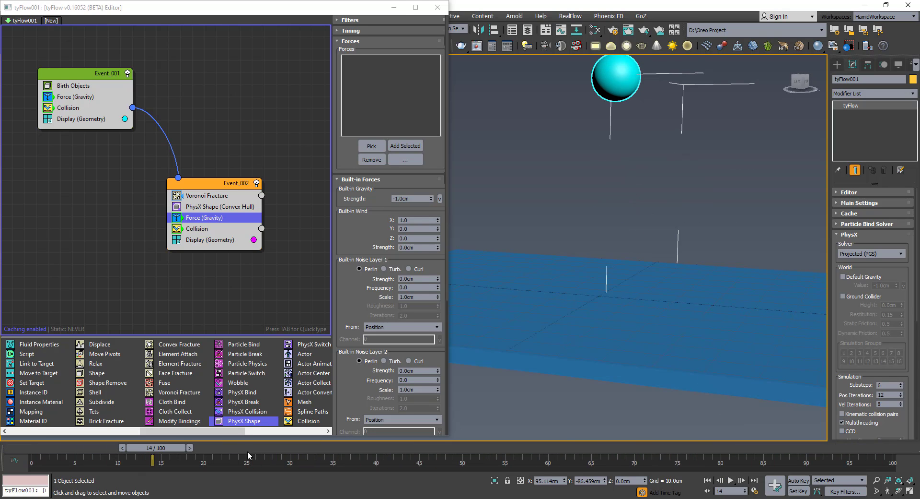
pyautogui.moveTo(170, 449); pyautogui.dragTo(642, 450)
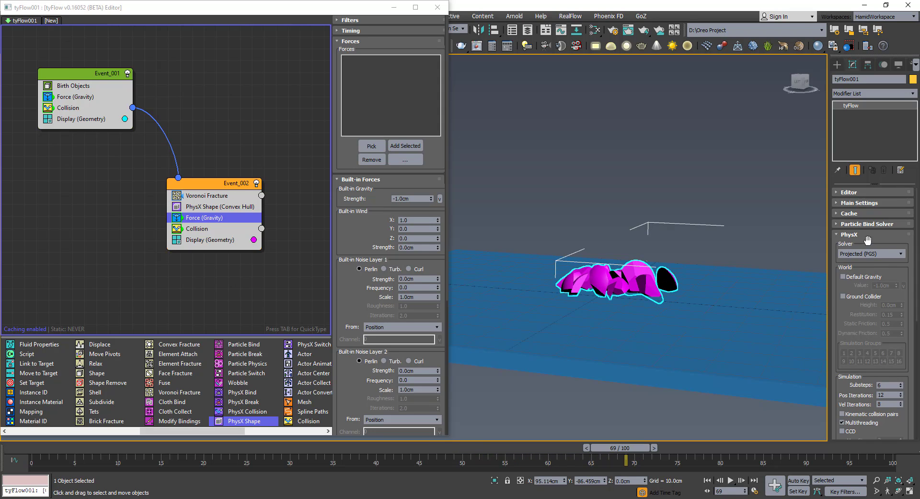
# Disable the Force (Gravity) operator in Event_002 and turn on Default Gravity and Ground Collider in the PhysX world settings
pyautogui.scroll(-3, 839, 292)
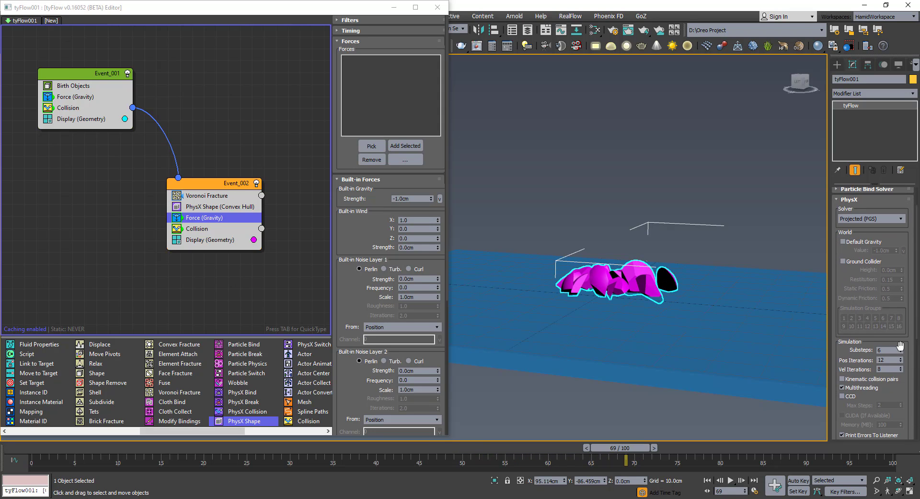
pyautogui.moveTo(886, 346); pyautogui.dragTo(910, 348)
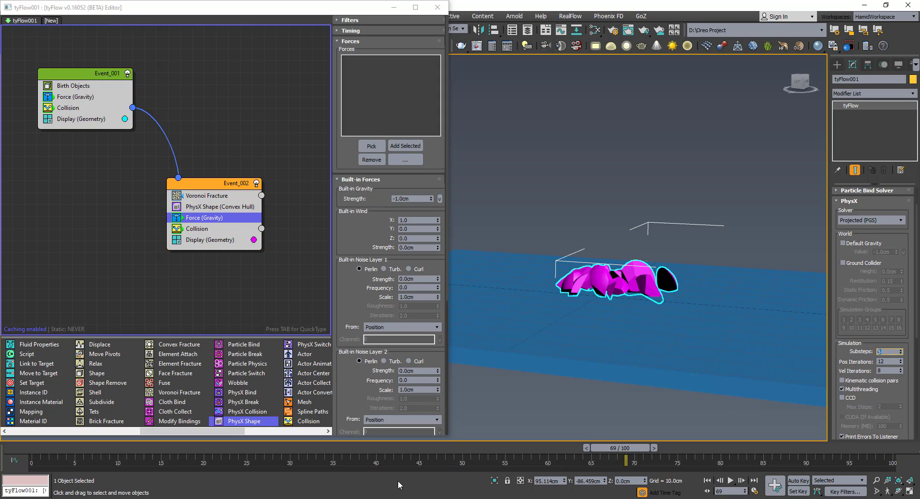
pyautogui.click(211, 228)
pyautogui.click(209, 217)
pyautogui.click(177, 217)
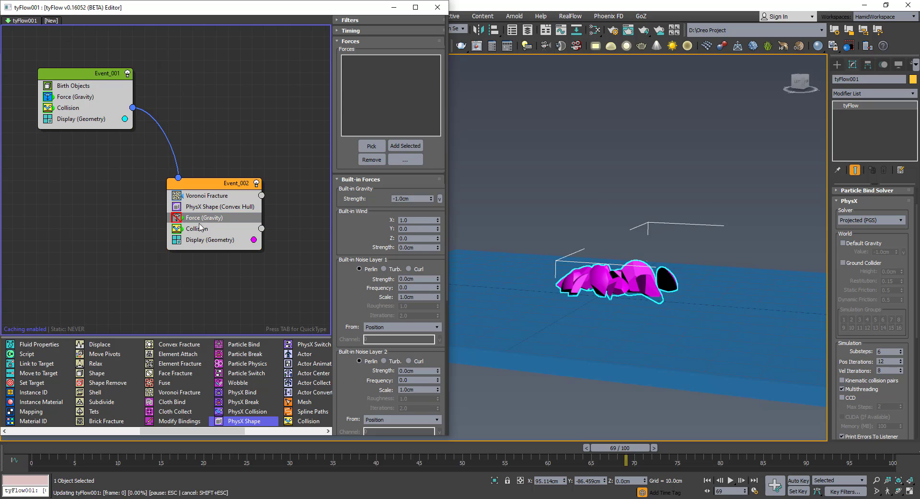
pyautogui.click(843, 242)
pyautogui.click(843, 262)
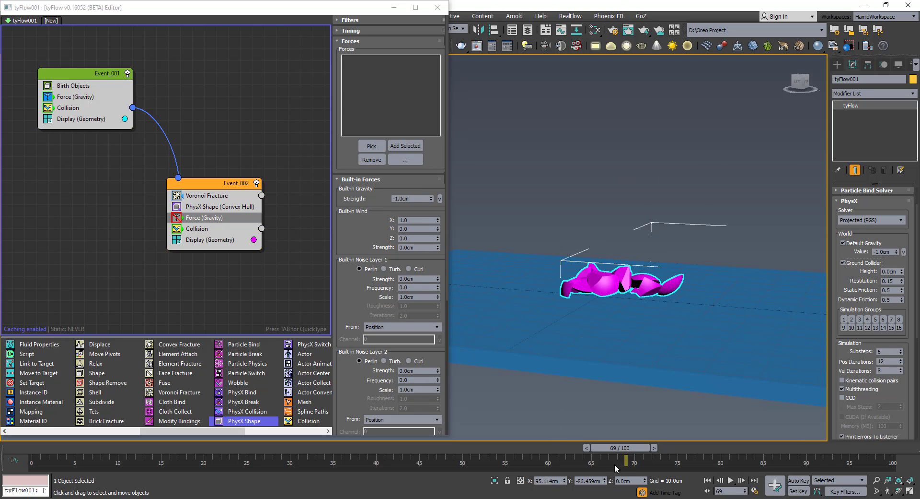
# Replay the simulation from frame 0, scrub to frame 53, and inspect the fragments on the slab from several angles
pyautogui.moveTo(450, 446); pyautogui.dragTo(29, 454)
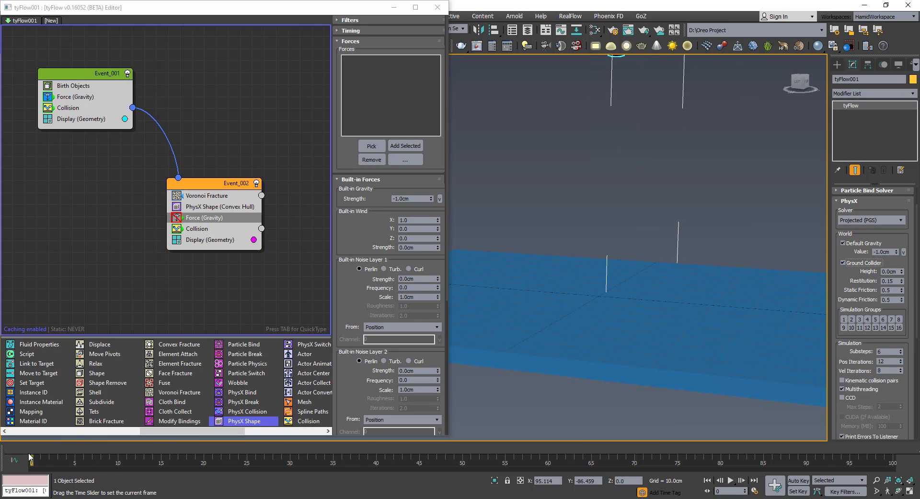
pyautogui.click(731, 480)
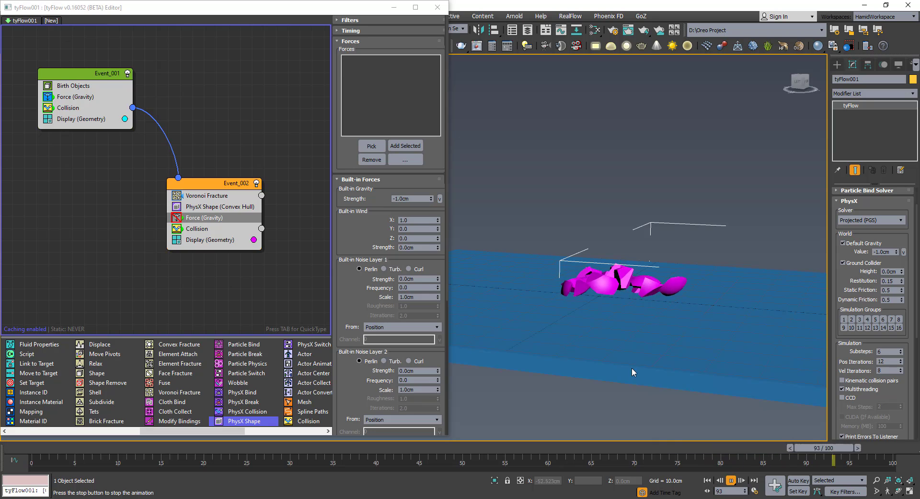
pyautogui.click(372, 453)
pyautogui.moveTo(371, 452); pyautogui.dragTo(494, 451)
pyautogui.keyDown('alt'); pyautogui.moveTo(513, 324); pyautogui.dragTo(519, 338, button='middle'); pyautogui.keyUp('alt')
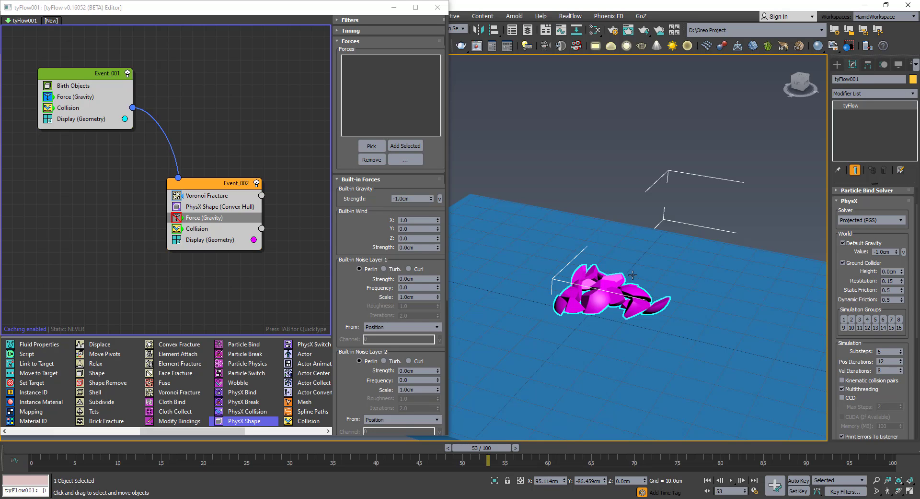
pyautogui.keyDown('alt'); pyautogui.moveTo(633, 275); pyautogui.dragTo(647, 291, button='middle'); pyautogui.keyUp('alt')
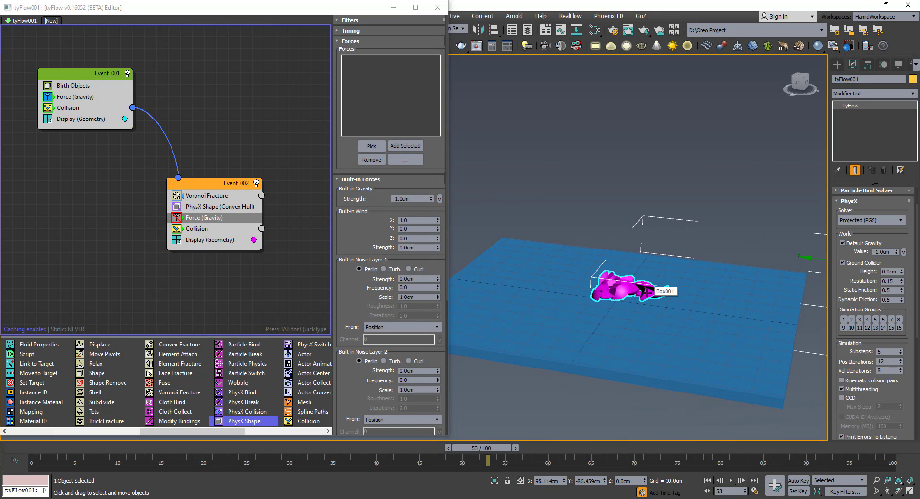
pyautogui.moveTo(214, 187); pyautogui.dragTo(211, 185)
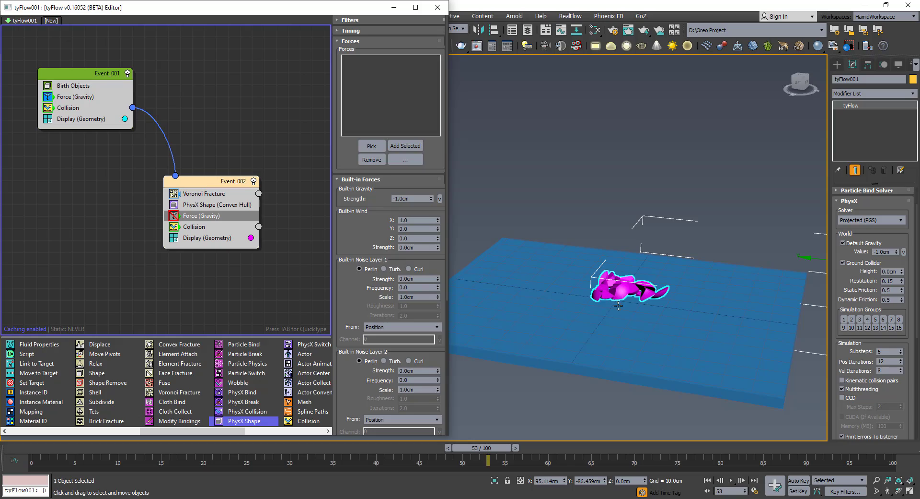
pyautogui.scroll(5, 619, 306)
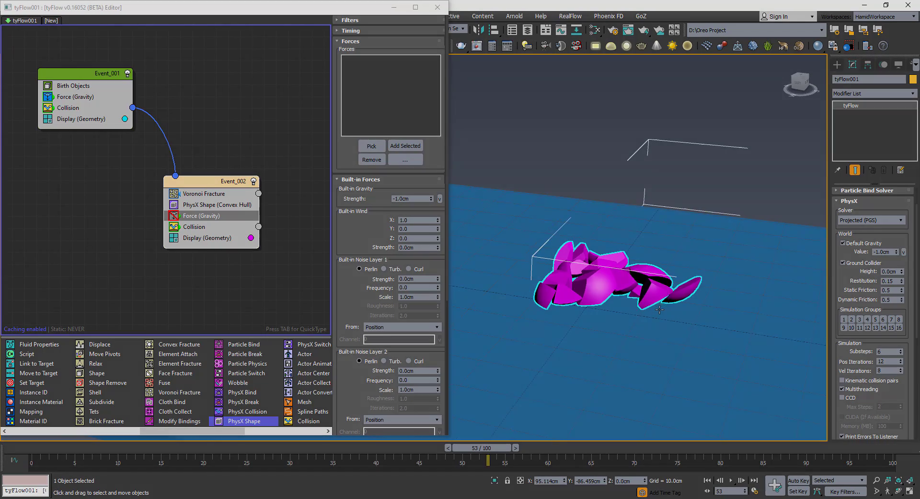